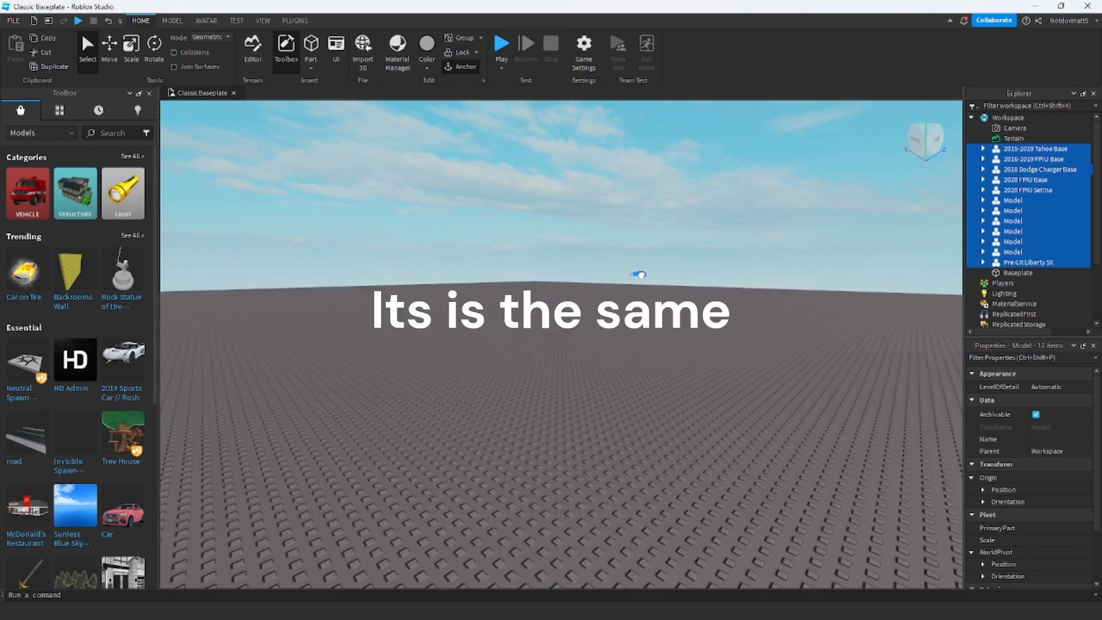
Clear the selection and examine the parked police vehicles, their front lights and the loose light models in front of them.
{"action": "left_click", "coordinate": [776, 338]}
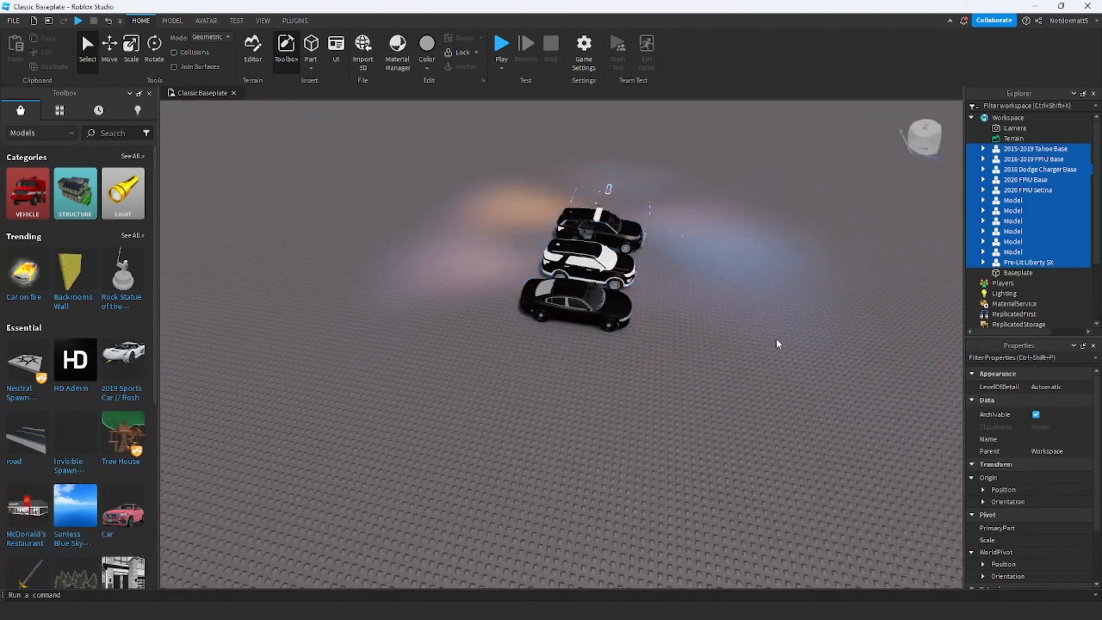
{"action": "key", "text": "d"}
{"action": "right_click_drag", "start_coordinate": [773, 338], "coordinate": [773, 338]}
{"action": "key", "text": "d"}
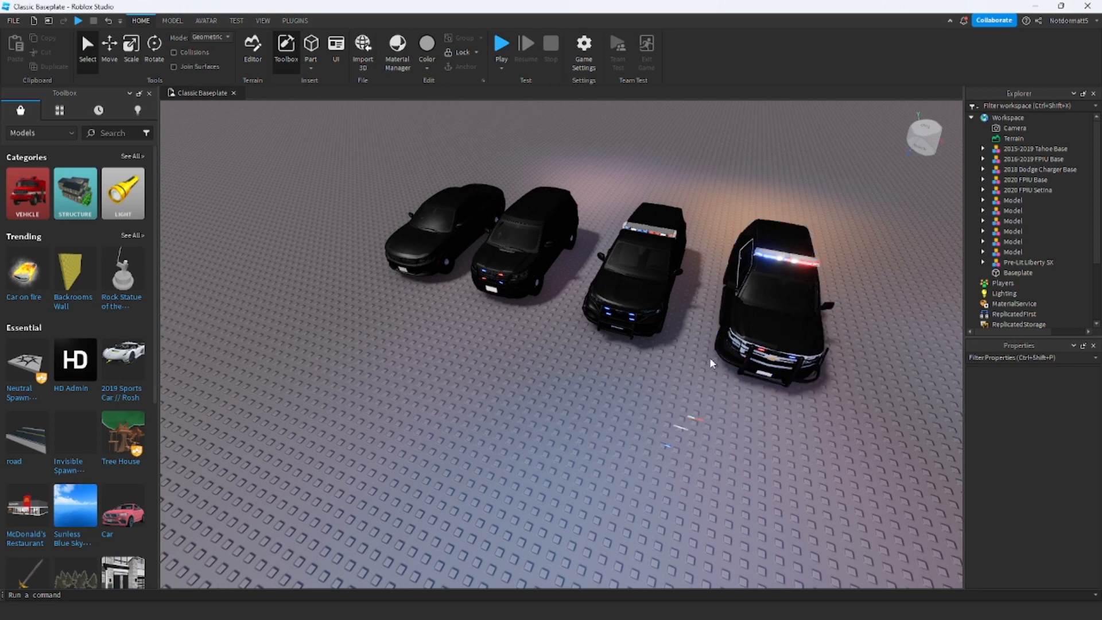
{"action": "scroll", "coordinate": [741, 484], "scroll_direction": "up", "scroll_amount": 3}
{"action": "right_click_drag", "start_coordinate": [739, 484], "coordinate": [737, 483]}
{"action": "scroll", "coordinate": [740, 484], "scroll_direction": "down", "scroll_amount": 4}
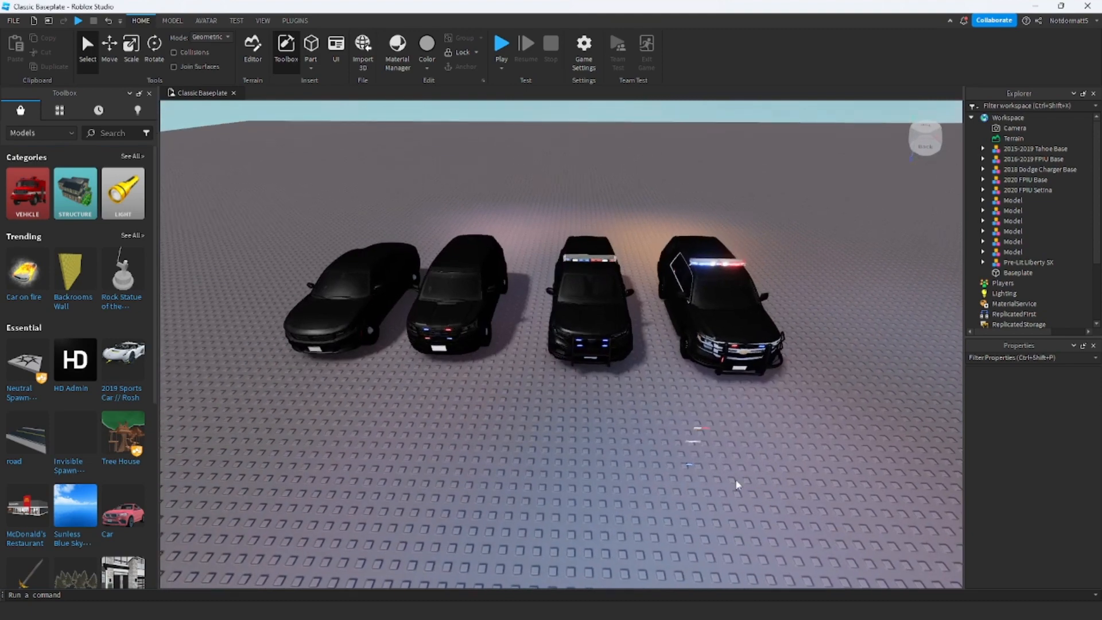
{"action": "scroll", "coordinate": [685, 440], "scroll_direction": "up", "scroll_amount": 4}
{"action": "right_click_drag", "start_coordinate": [683, 439], "coordinate": [685, 439]}
{"action": "scroll", "coordinate": [595, 416], "scroll_direction": "up", "scroll_amount": 3}
{"action": "right_click_drag", "start_coordinate": [596, 415], "coordinate": [596, 414]}
{"action": "scroll", "coordinate": [596, 415], "scroll_direction": "down", "scroll_amount": 4}
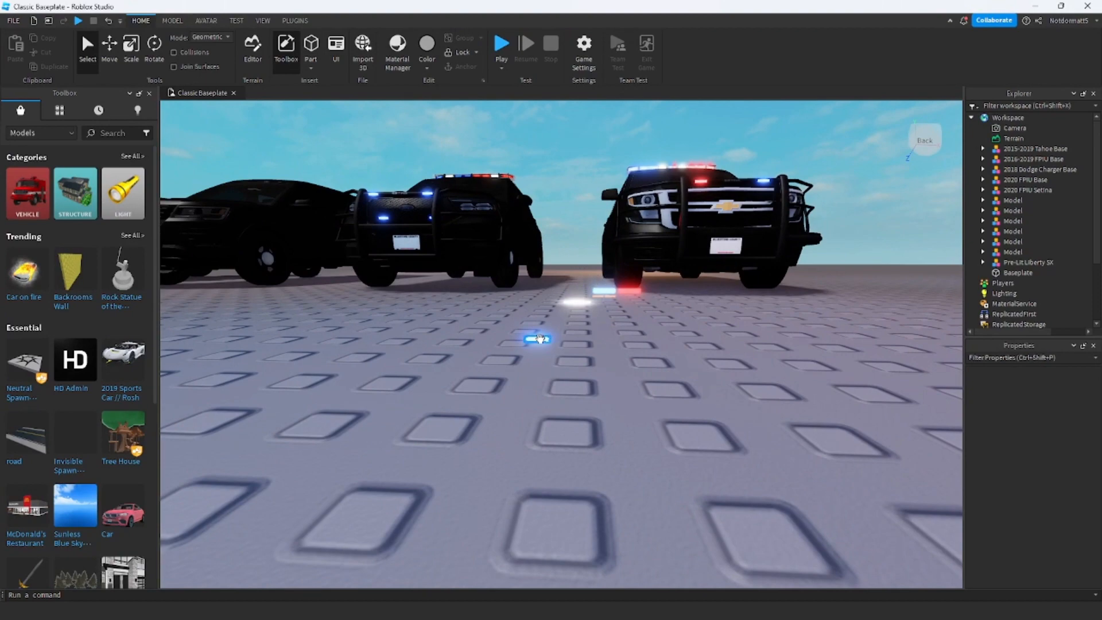
{"action": "right_click_drag", "start_coordinate": [540, 339], "coordinate": [539, 340]}
{"action": "scroll", "coordinate": [540, 339], "scroll_direction": "up", "scroll_amount": 6}
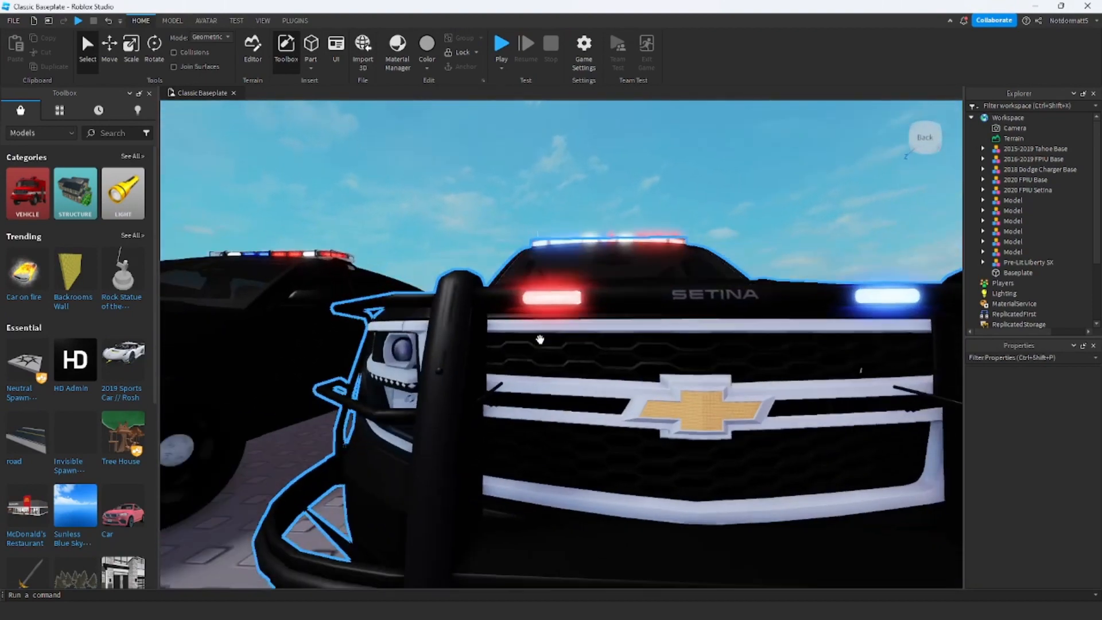
{"action": "scroll", "coordinate": [540, 339], "scroll_direction": "down", "scroll_amount": 10}
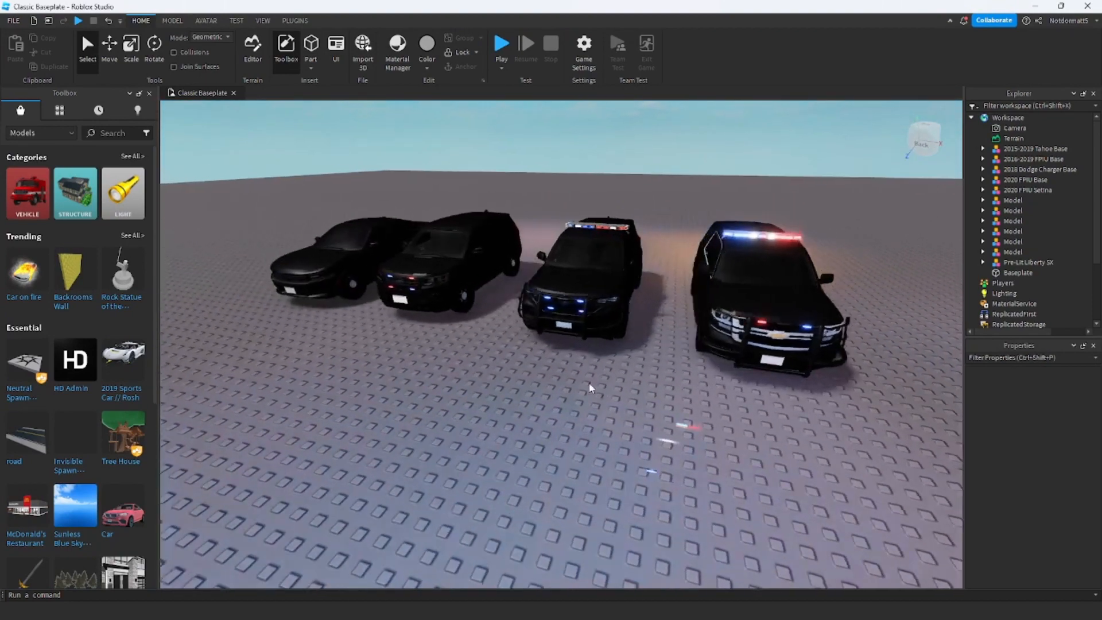
{"action": "right_click_drag", "start_coordinate": [589, 384], "coordinate": [589, 384]}
{"action": "right_click_drag", "start_coordinate": [836, 462], "coordinate": [823, 466]}
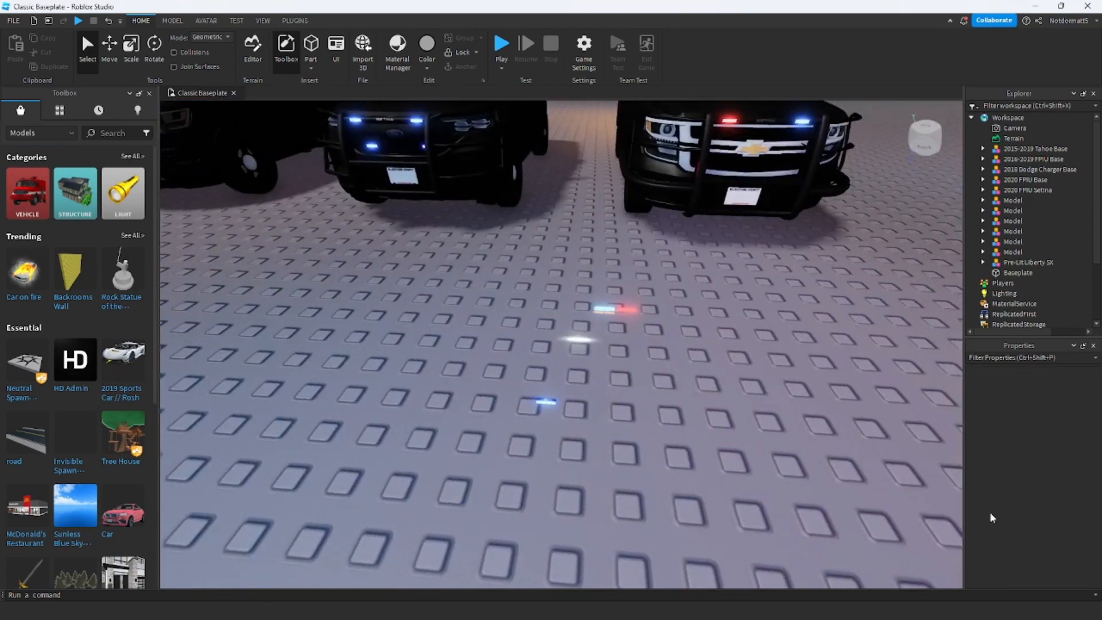
{"action": "scroll", "coordinate": [758, 338], "scroll_direction": "down", "scroll_amount": 5}
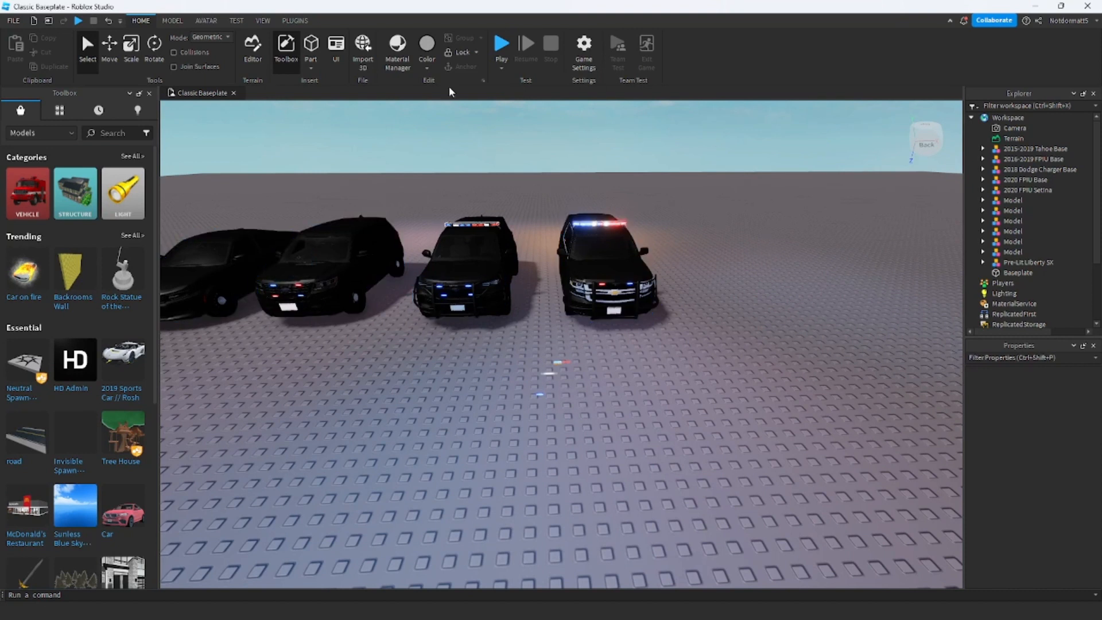
{"action": "key", "text": "d"}
{"action": "right_click_drag", "start_coordinate": [457, 343], "coordinate": [458, 343]}
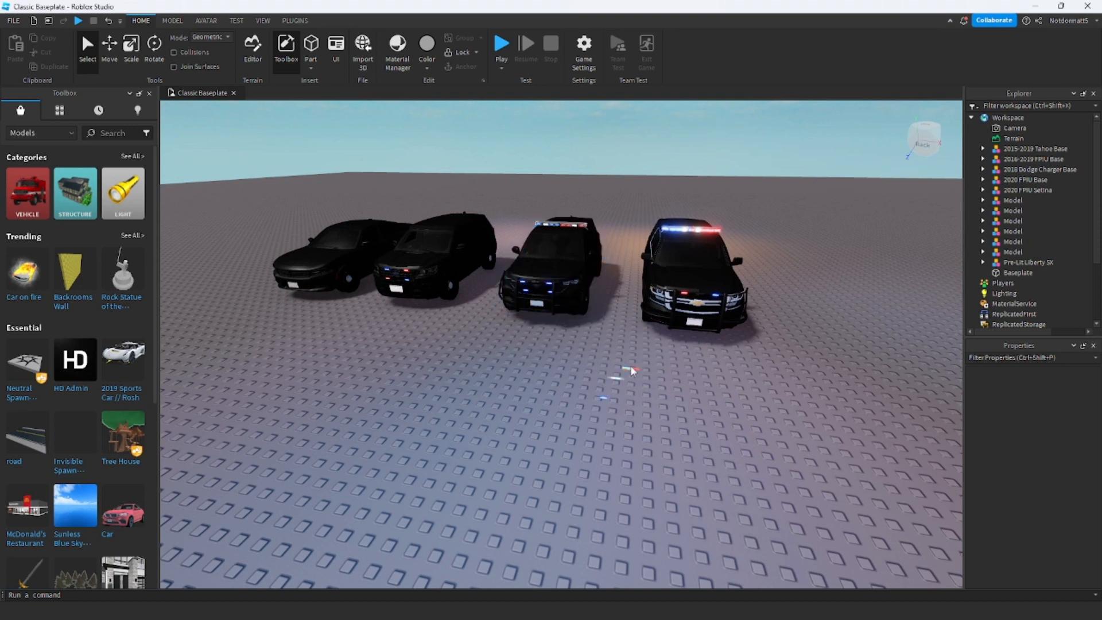
Move the loose light models across the baseplate to the area in front of the Dodge Charger.
{"action": "left_click_drag", "start_coordinate": [630, 369], "coordinate": [365, 406]}
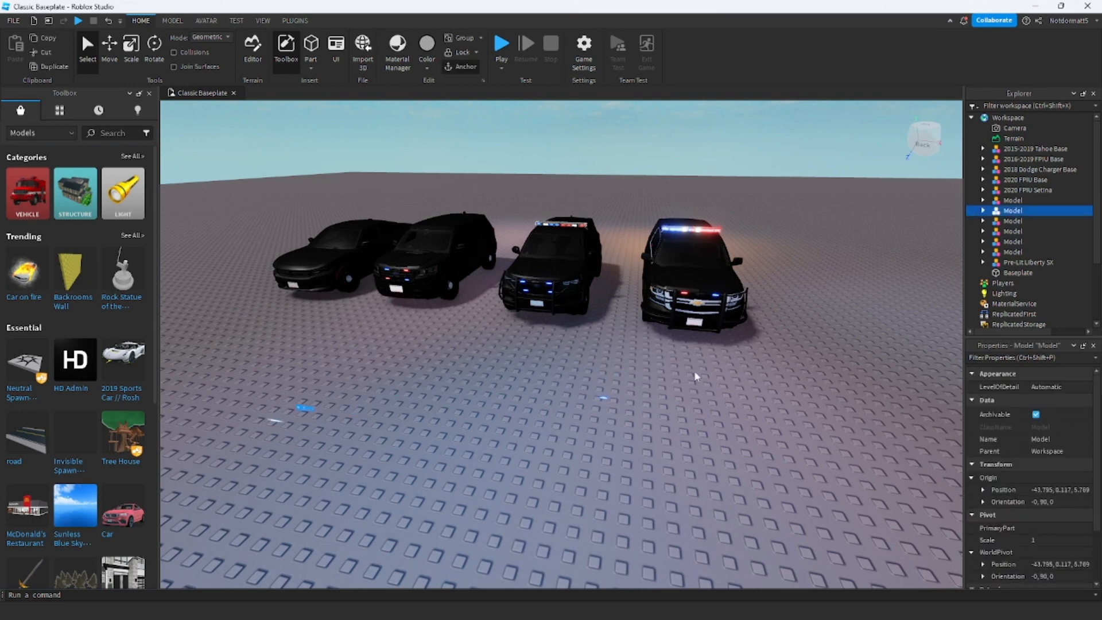
{"action": "left_click", "coordinate": [587, 392]}
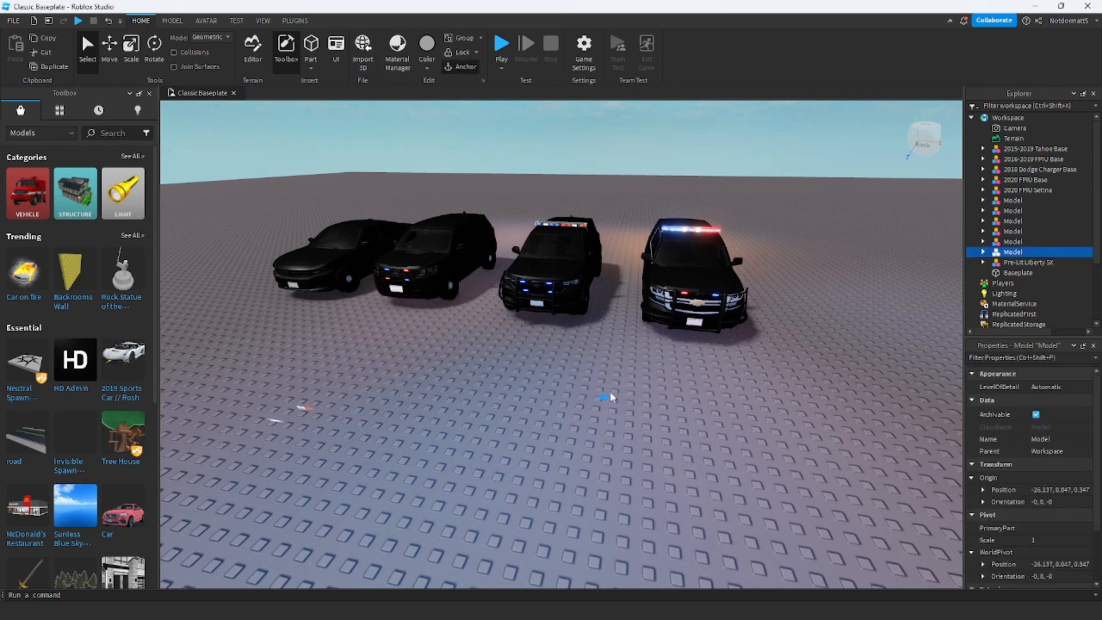
{"action": "left_click", "coordinate": [402, 420]}
Move the 2018 Dodge Charger Base clear of the other vehicles and turn it a quarter turn from their facing direction.
{"action": "right_click_drag", "start_coordinate": [401, 420], "coordinate": [401, 420]}
{"action": "key", "text": "w"}
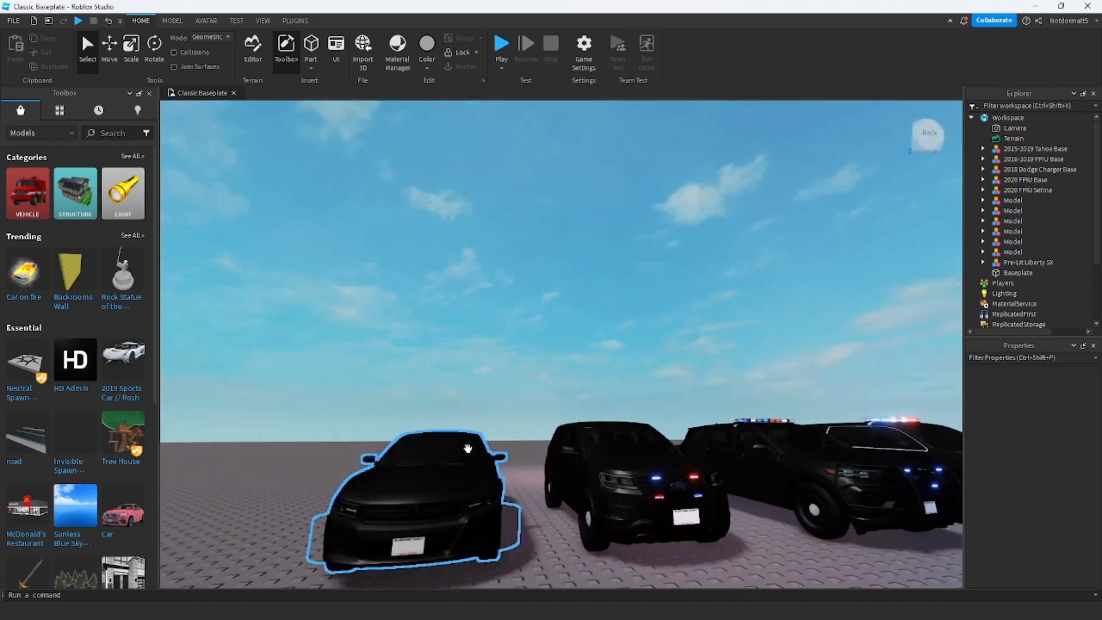
{"action": "key", "text": "s"}
{"action": "left_click", "coordinate": [659, 426]}
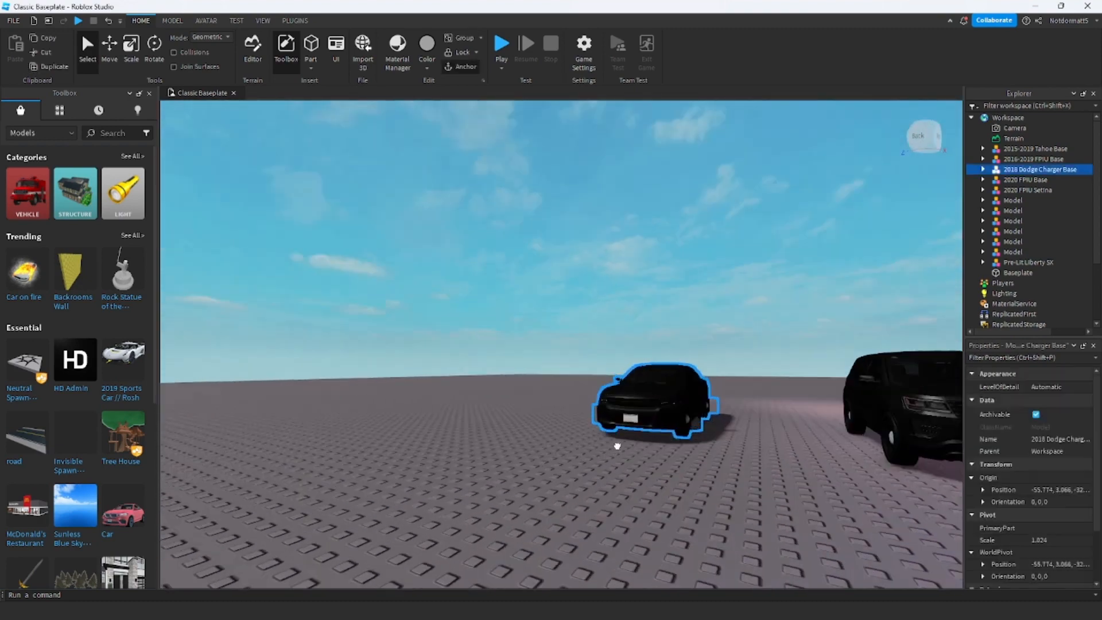
{"action": "key", "text": "f"}
{"action": "left_click", "coordinate": [845, 391]}
{"action": "right_click_drag", "start_coordinate": [844, 392], "coordinate": [844, 392]}
{"action": "left_click_drag", "start_coordinate": [522, 216], "coordinate": [528, 196]}
{"action": "left_click", "coordinate": [607, 133]}
Place the loose blue light model on the front of the Charger, on the grille beside one headlight.
{"action": "key", "text": "w"}
{"action": "right_click_drag", "start_coordinate": [607, 133], "coordinate": [607, 133]}
{"action": "left_click_drag", "start_coordinate": [872, 381], "coordinate": [718, 392]}
{"action": "right_click_drag", "start_coordinate": [719, 390], "coordinate": [719, 391]}
{"action": "key", "text": "w"}
{"action": "left_click_drag", "start_coordinate": [719, 392], "coordinate": [719, 391]}
{"action": "right_click_drag", "start_coordinate": [718, 392], "coordinate": [719, 391]}
{"action": "left_click_drag", "start_coordinate": [719, 391], "coordinate": [720, 392]}
{"action": "right_click_drag", "start_coordinate": [718, 391], "coordinate": [720, 392]}
{"action": "key", "text": "s"}
{"action": "left_click_drag", "start_coordinate": [720, 392], "coordinate": [719, 393]}
{"action": "right_click_drag", "start_coordinate": [721, 390], "coordinate": [718, 392]}
{"action": "key", "text": "w"}
{"action": "left_click_drag", "start_coordinate": [719, 392], "coordinate": [701, 382]}
{"action": "right_click_drag", "start_coordinate": [718, 392], "coordinate": [701, 381]}
{"action": "key", "text": "s"}
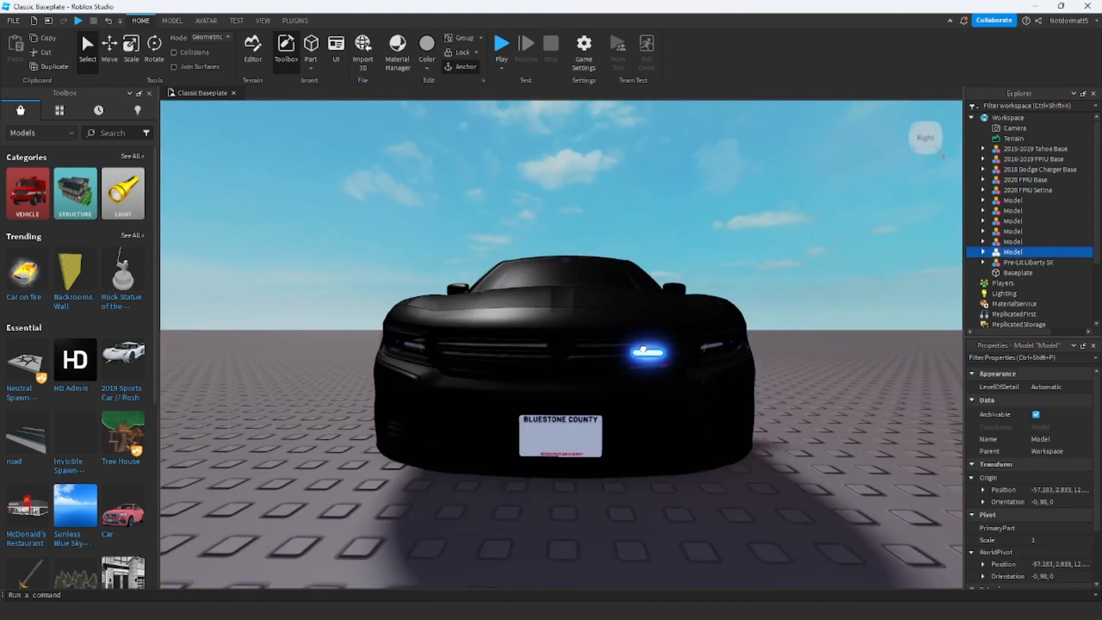
Push the blue light back into the Charger's grille to about X -57.62 using the Move tool.
{"action": "right_click_drag", "start_coordinate": [538, 245], "coordinate": [537, 245]}
{"action": "key", "text": "ctrl+2"}
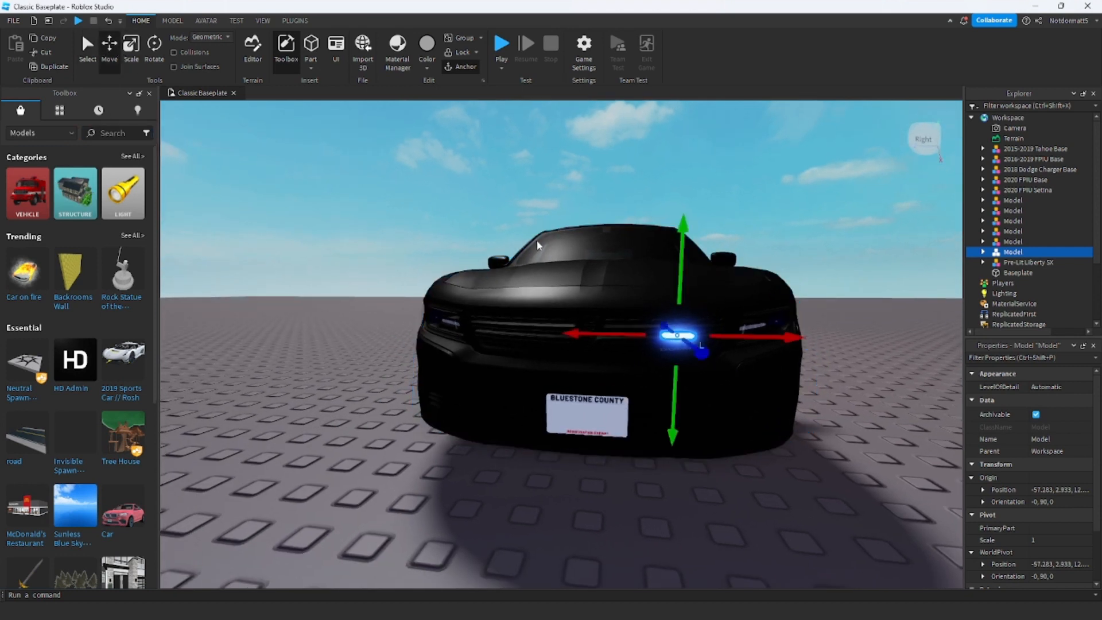
{"action": "left_click_drag", "start_coordinate": [664, 327], "coordinate": [659, 326]}
{"action": "right_click_drag", "start_coordinate": [659, 326], "coordinate": [748, 400]}
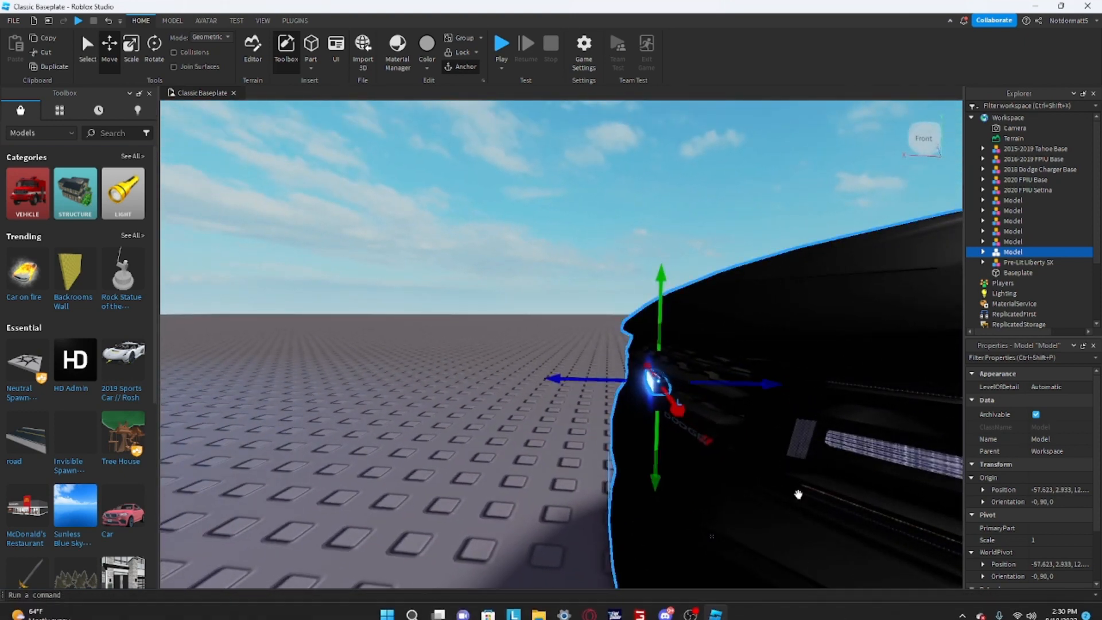
{"action": "right_click_drag", "start_coordinate": [798, 495], "coordinate": [695, 413]}
{"action": "left_click_drag", "start_coordinate": [580, 369], "coordinate": [594, 370]}
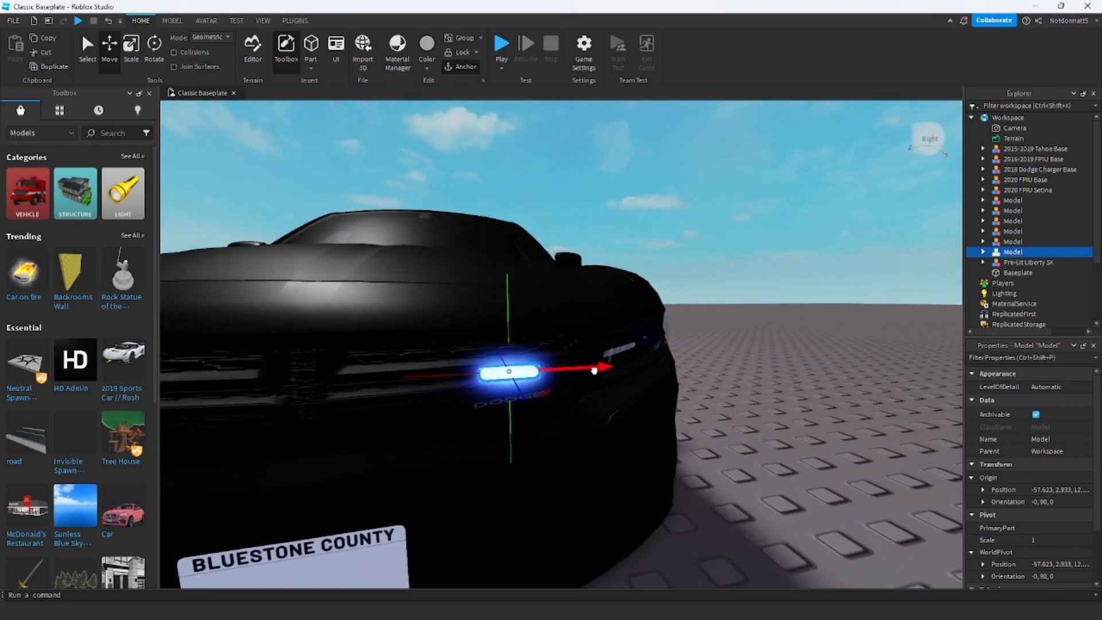
Duplicate the blue grille light and move the copy along the grille to the opposite side of the Charger's front.
{"action": "left_click_drag", "start_coordinate": [508, 365], "coordinate": [447, 389]}
{"action": "key", "text": "ctrl+d"}
{"action": "key", "text": "a"}
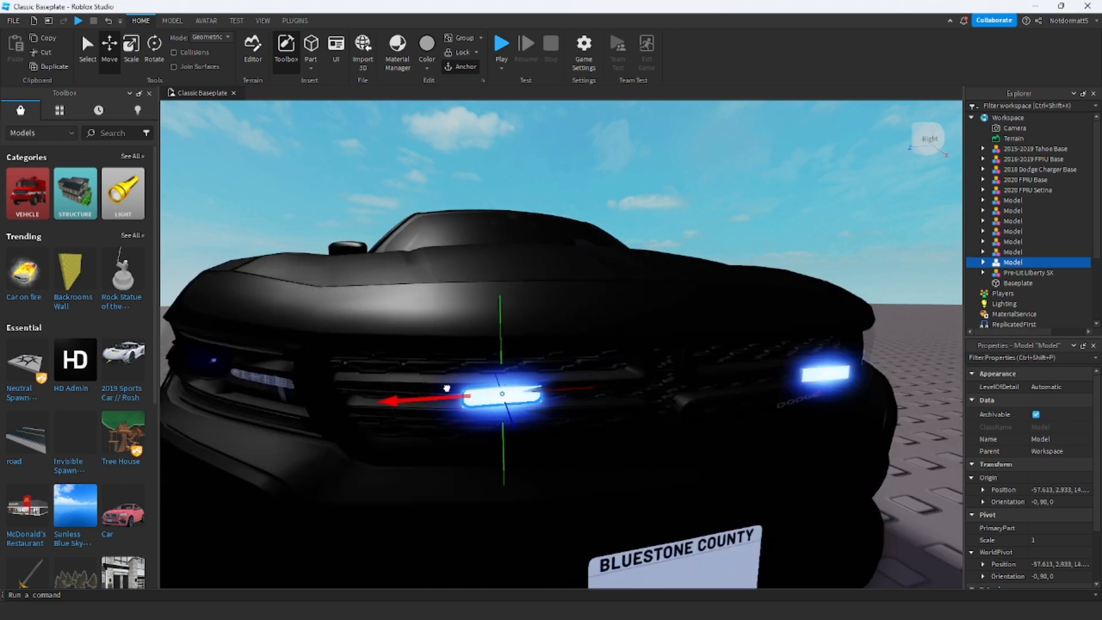
{"action": "right_click_drag", "start_coordinate": [437, 394], "coordinate": [512, 422]}
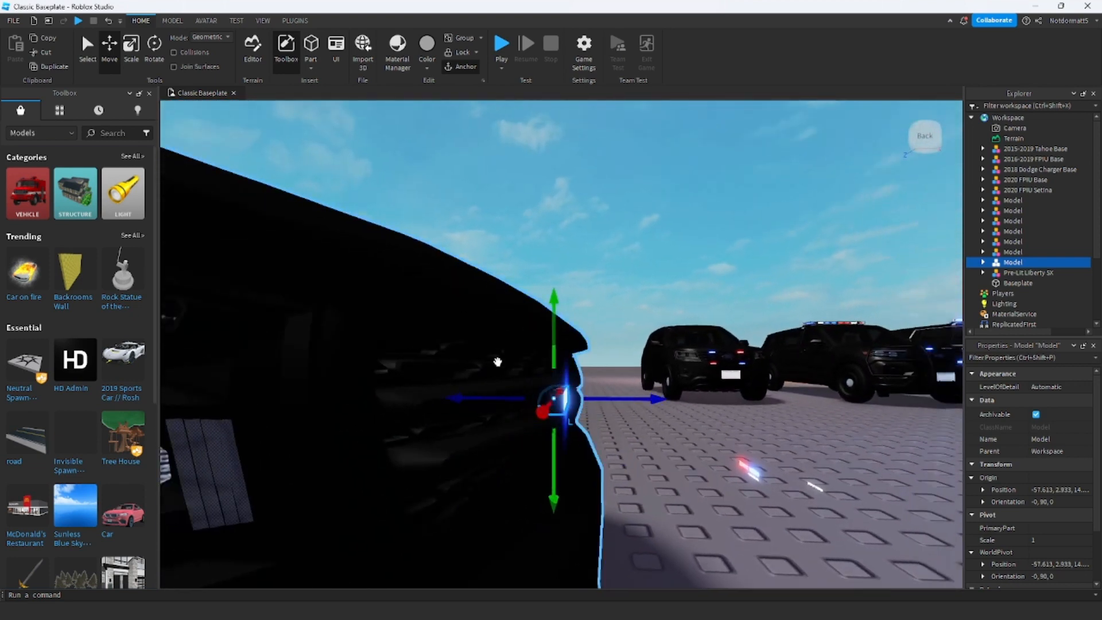
{"action": "right_click_drag", "start_coordinate": [617, 447], "coordinate": [741, 472]}
{"action": "key", "text": "s"}
{"action": "left_click", "coordinate": [725, 479]}
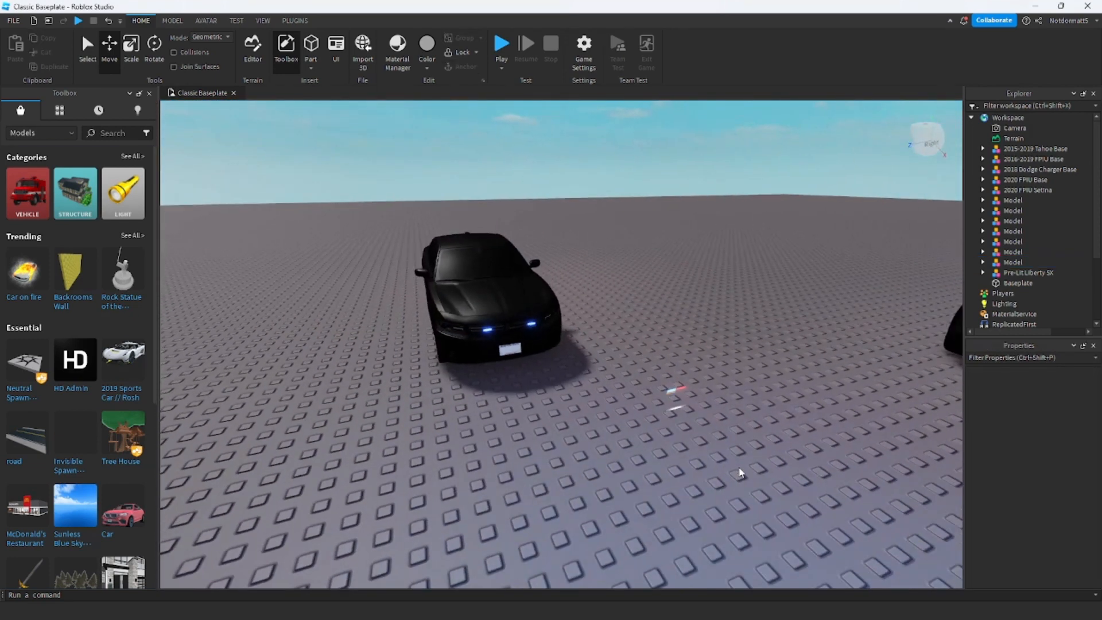
Duplicate the second grille light and move the copy sideways off the car to about Z 27.
{"action": "right_click_drag", "start_coordinate": [699, 441], "coordinate": [647, 419]}
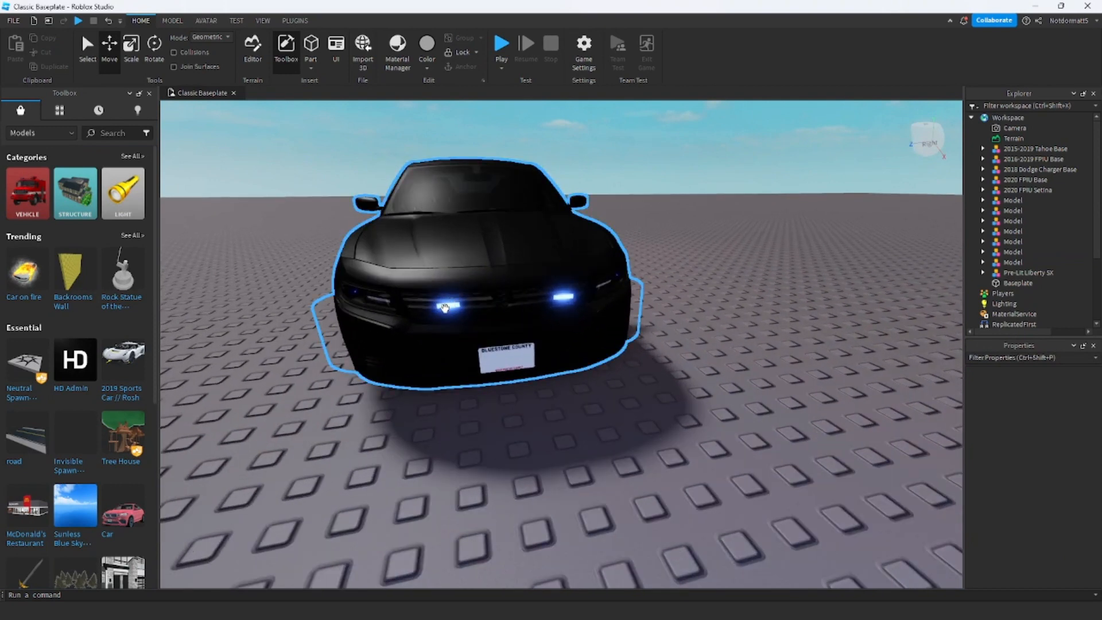
{"action": "left_click", "coordinate": [447, 305]}
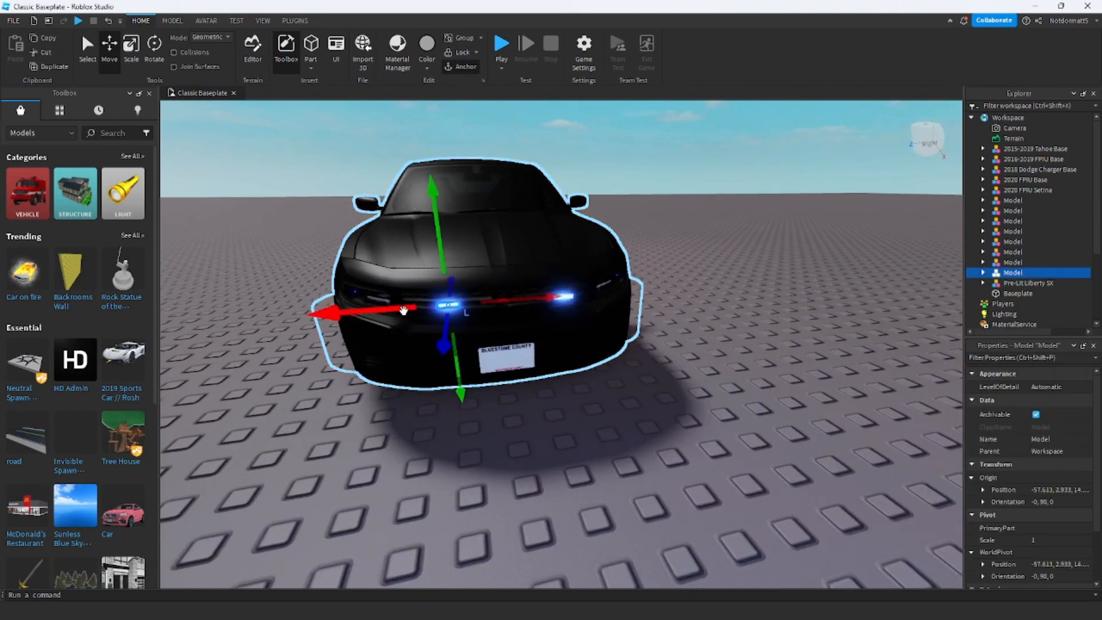
{"action": "left_click_drag", "start_coordinate": [401, 313], "coordinate": [497, 315]}
{"action": "right_click_drag", "start_coordinate": [497, 315], "coordinate": [494, 310]}
{"action": "left_click", "coordinate": [587, 322]}
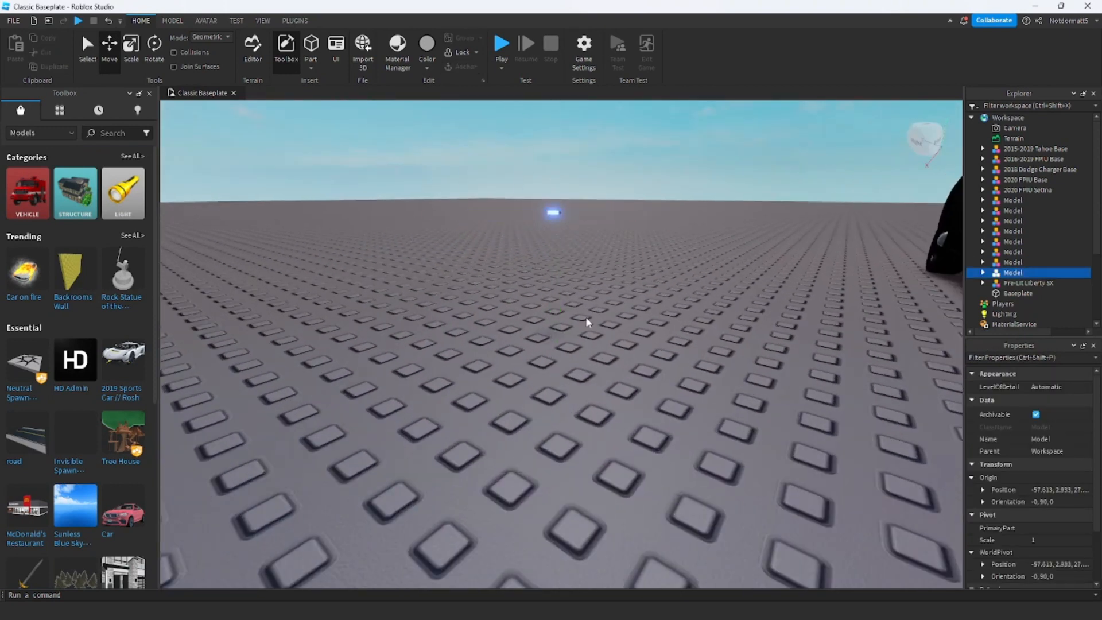
Place the spare blue light on the baseplate near the other loose lights and duplicate it beside them.
{"action": "right_click_drag", "start_coordinate": [588, 322], "coordinate": [605, 231]}
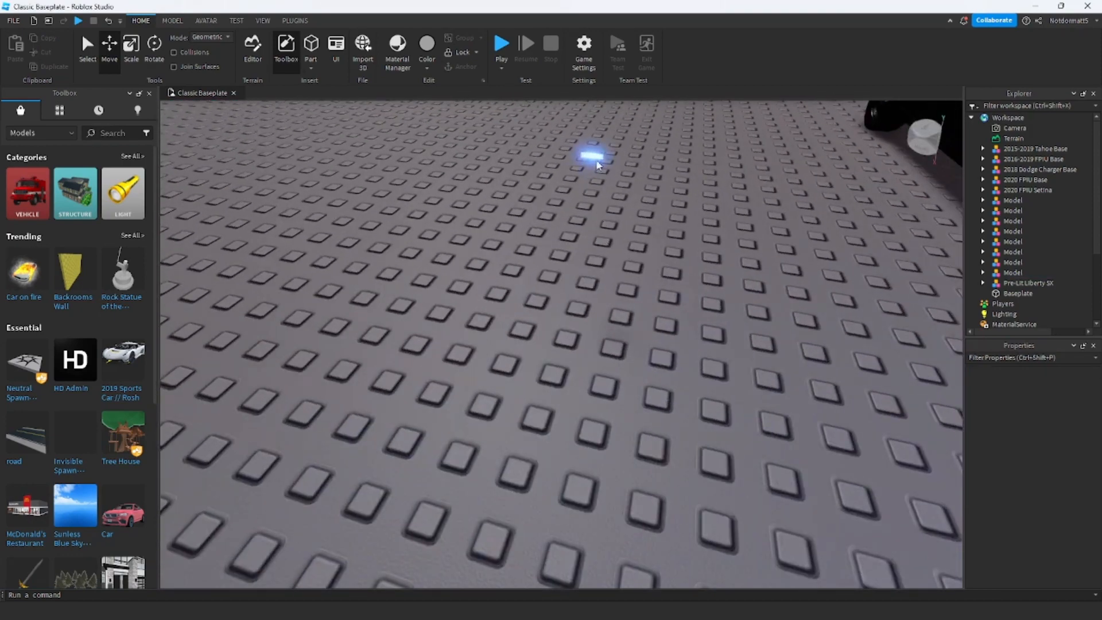
{"action": "left_click_drag", "start_coordinate": [596, 161], "coordinate": [546, 390]}
{"action": "key", "text": "f"}
{"action": "scroll", "coordinate": [546, 397], "scroll_direction": "down", "scroll_amount": 8}
{"action": "scroll", "coordinate": [547, 393], "scroll_direction": "up", "scroll_amount": 4}
{"action": "left_click_drag", "start_coordinate": [532, 331], "coordinate": [618, 340]}
{"action": "key", "text": "ctrl+d"}
{"action": "left_click", "coordinate": [537, 321]}
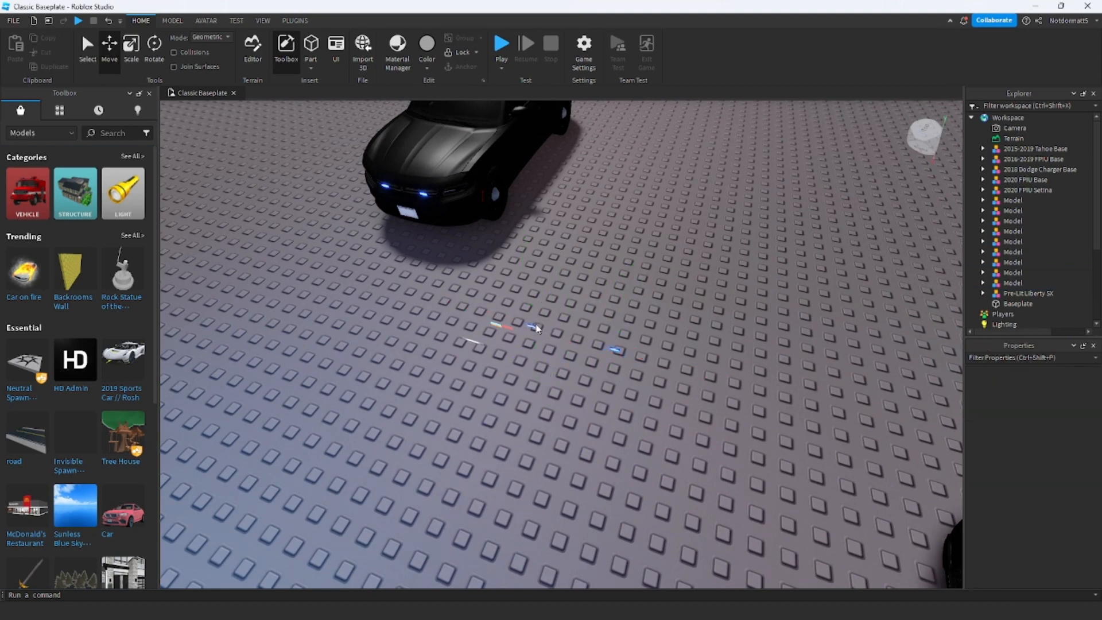
Move one of the spare blue lights from the baseplate onto the Charger's side mirror.
{"action": "left_click", "coordinate": [537, 327]}
{"action": "key", "text": "f"}
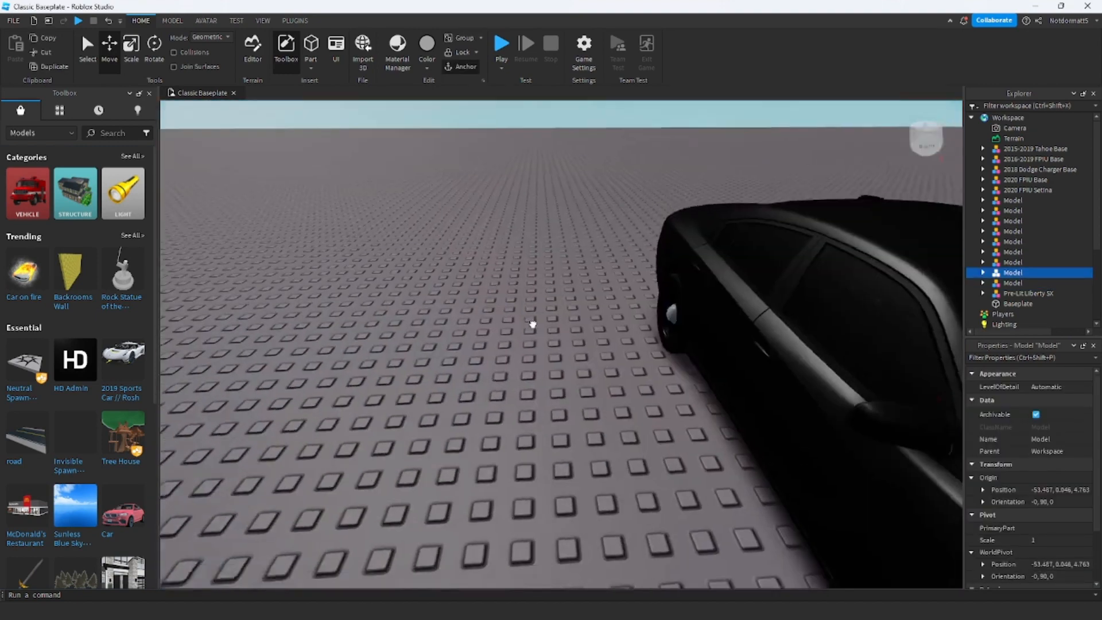
{"action": "right_click_drag", "start_coordinate": [533, 324], "coordinate": [531, 323]}
{"action": "left_click_drag", "start_coordinate": [531, 323], "coordinate": [475, 212]}
{"action": "right_click_drag", "start_coordinate": [464, 213], "coordinate": [459, 219]}
Rotate the mirror light about its vertical axis toward the mirror's angle and push it into the housing to about X -64.457.
{"action": "left_click", "coordinate": [155, 49]}
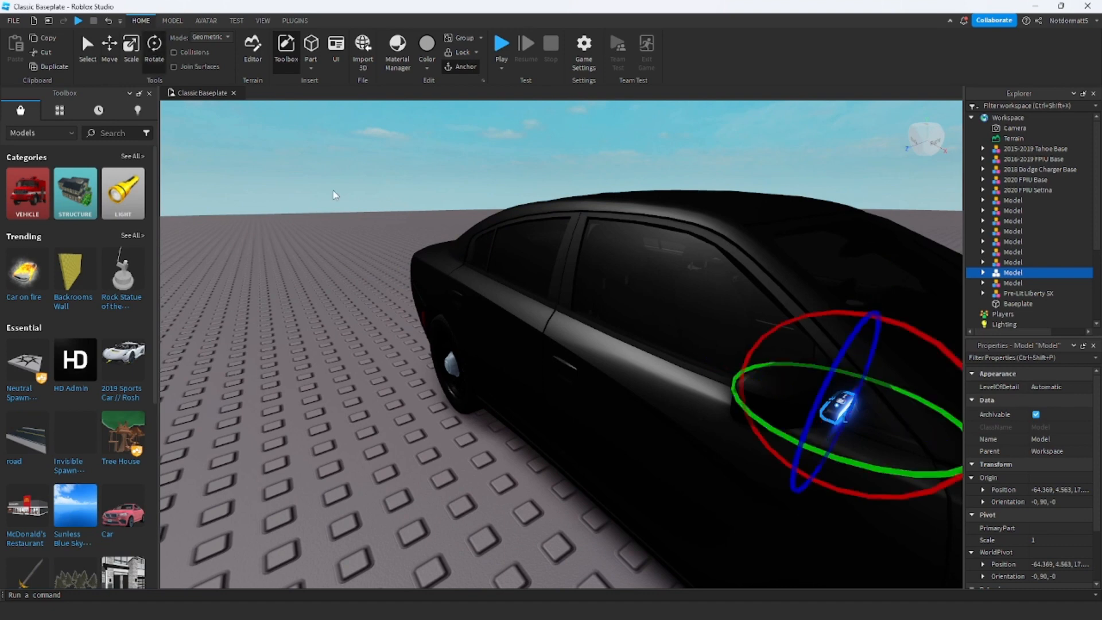
{"action": "left_click_drag", "start_coordinate": [869, 466], "coordinate": [834, 475]}
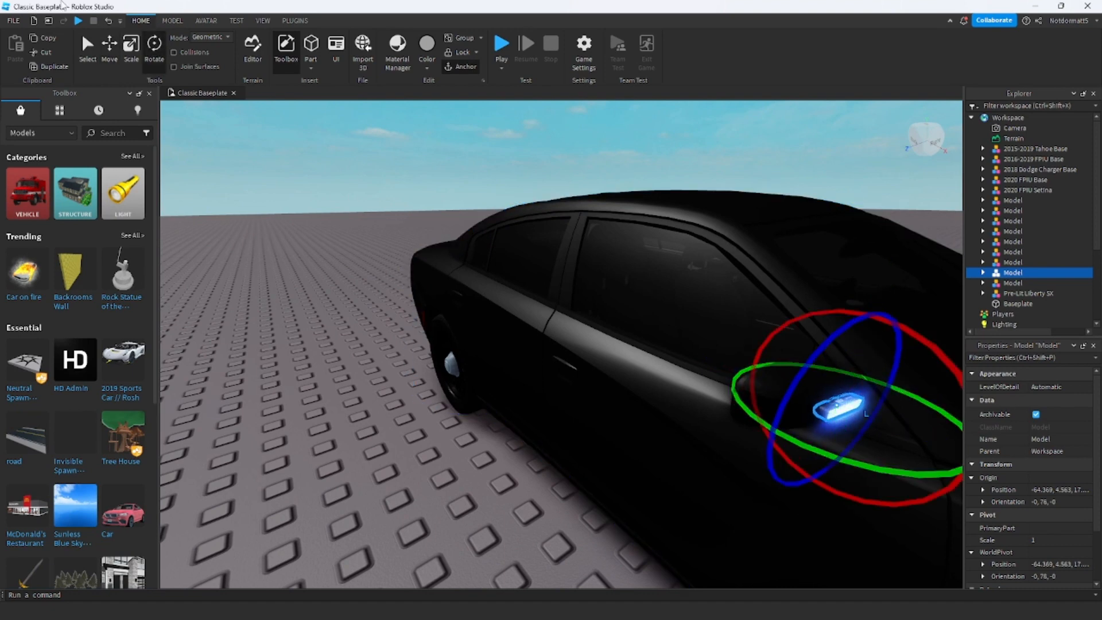
{"action": "left_click", "coordinate": [112, 54]}
{"action": "right_click_drag", "start_coordinate": [485, 322], "coordinate": [486, 322]}
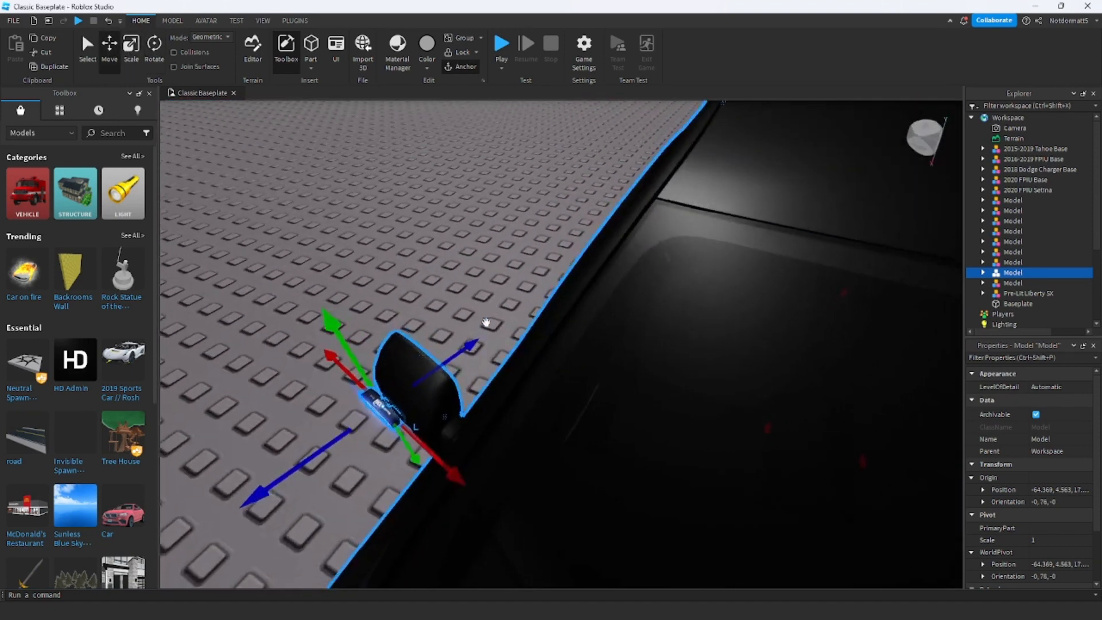
{"action": "left_click_drag", "start_coordinate": [473, 347], "coordinate": [485, 344]}
{"action": "right_click_drag", "start_coordinate": [486, 343], "coordinate": [486, 344]}
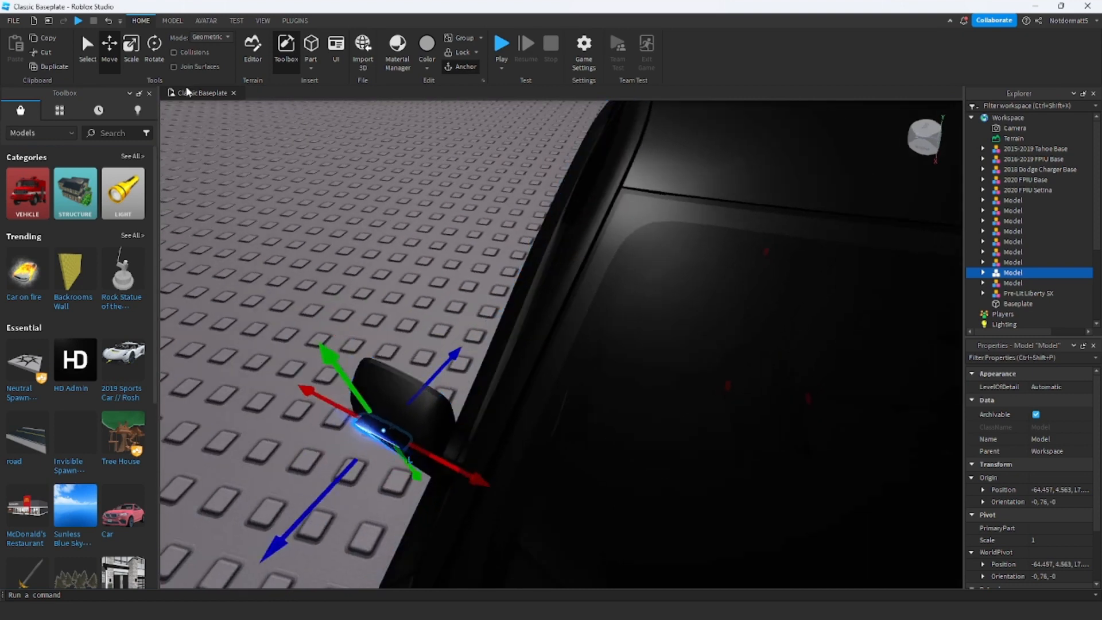
Rotate the mirror light to a Y orientation of 68 degrees and lower it to a height of about 4.513.
{"action": "left_click", "coordinate": [135, 50]}
{"action": "left_click", "coordinate": [150, 50]}
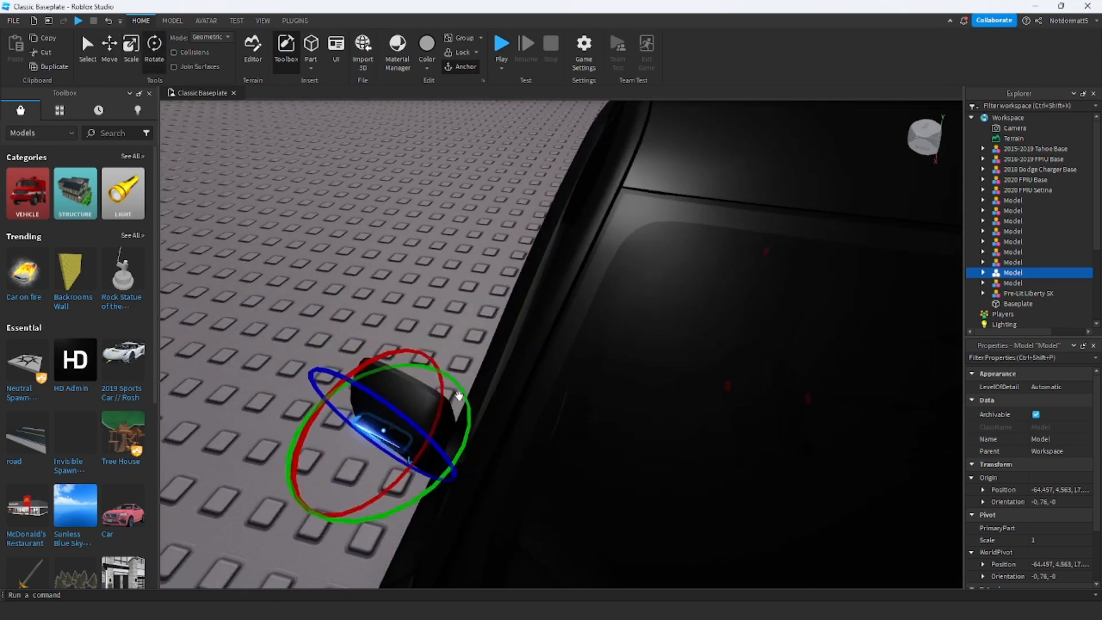
{"action": "left_click_drag", "start_coordinate": [482, 413], "coordinate": [473, 424]}
{"action": "right_click_drag", "start_coordinate": [473, 425], "coordinate": [476, 447]}
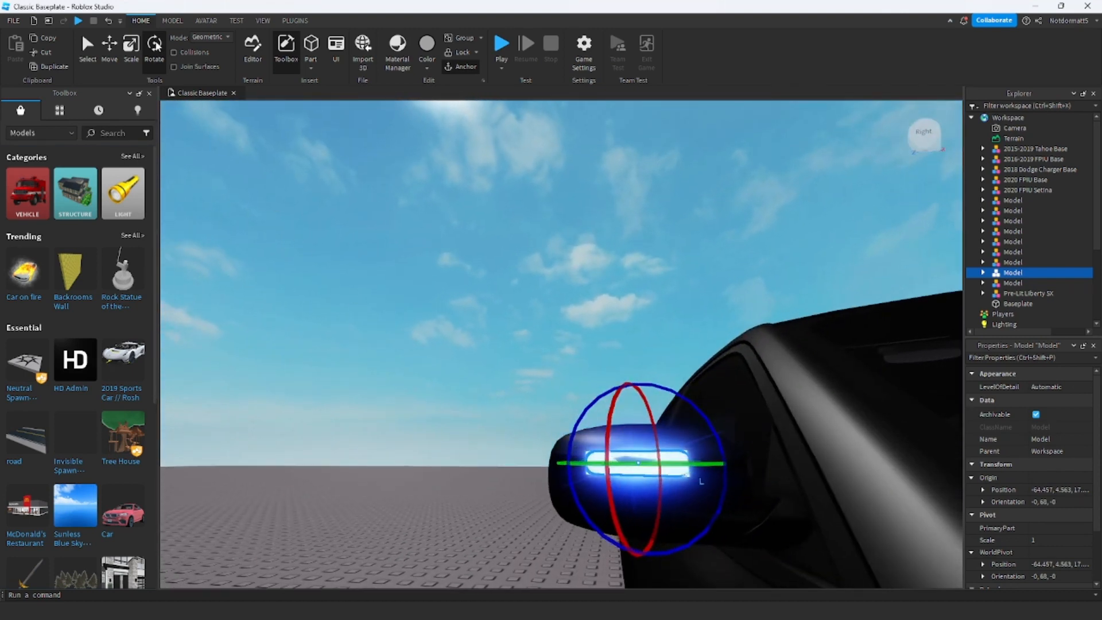
{"action": "left_click", "coordinate": [117, 49]}
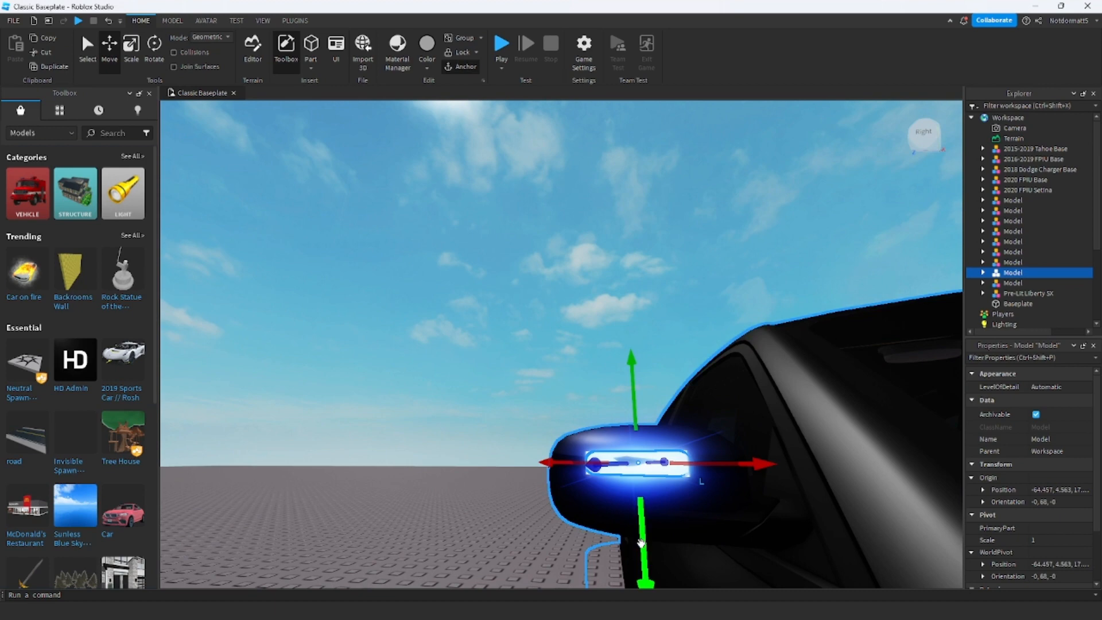
{"action": "left_click_drag", "start_coordinate": [644, 548], "coordinate": [645, 560]}
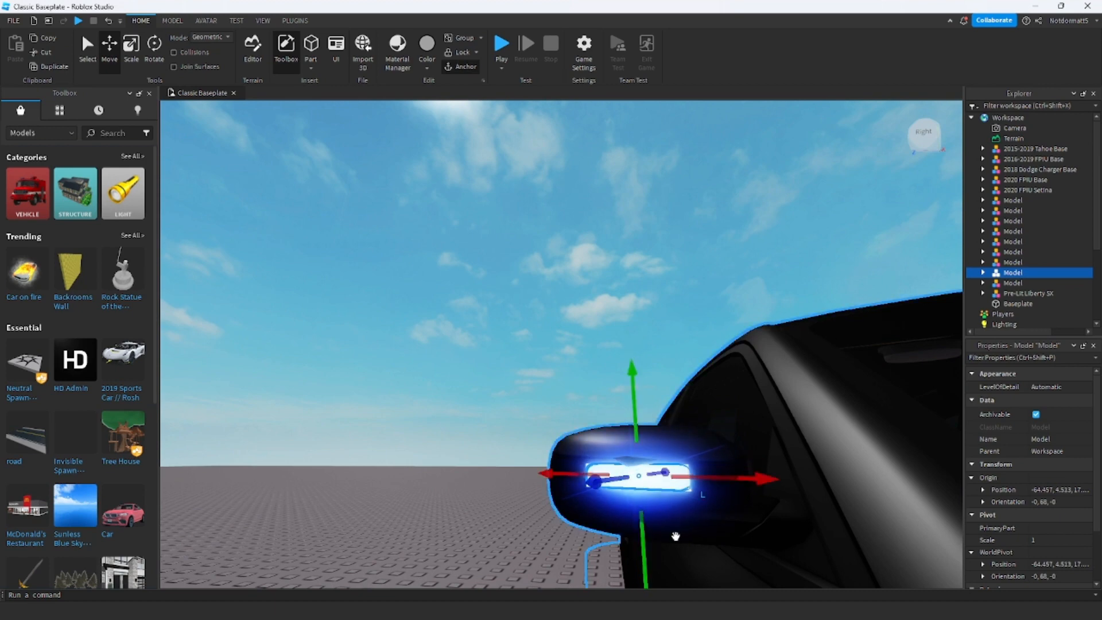
Duplicate the blue mirror light and pull the copy out of the mirror housing.
{"action": "left_click", "coordinate": [626, 476]}
{"action": "left_click_drag", "start_coordinate": [606, 481], "coordinate": [457, 498]}
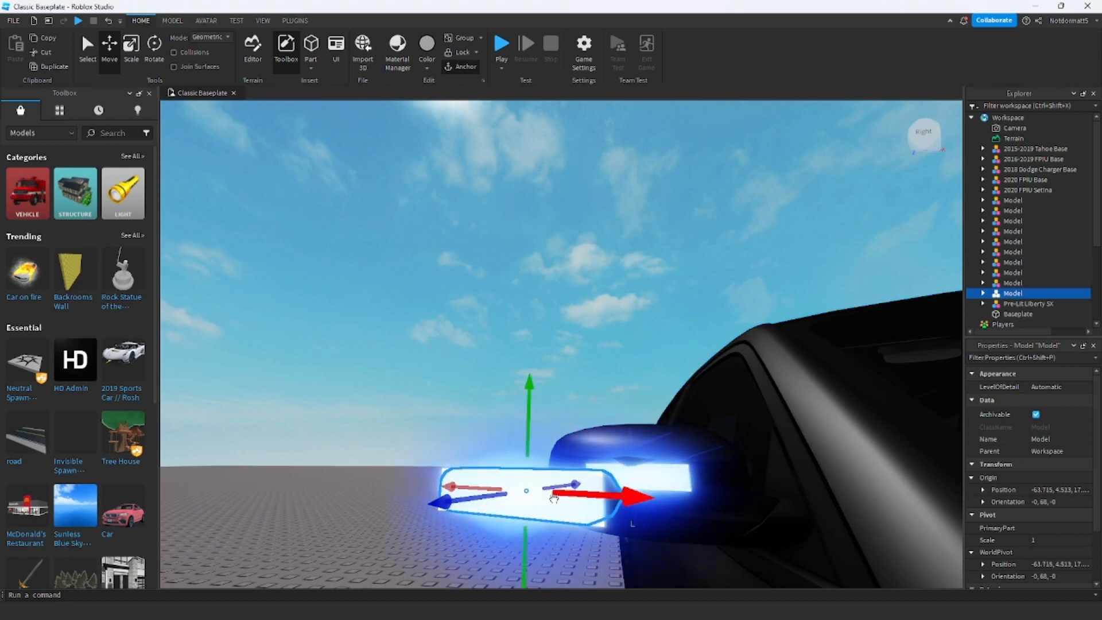
{"action": "left_click_drag", "start_coordinate": [540, 500], "coordinate": [649, 555]}
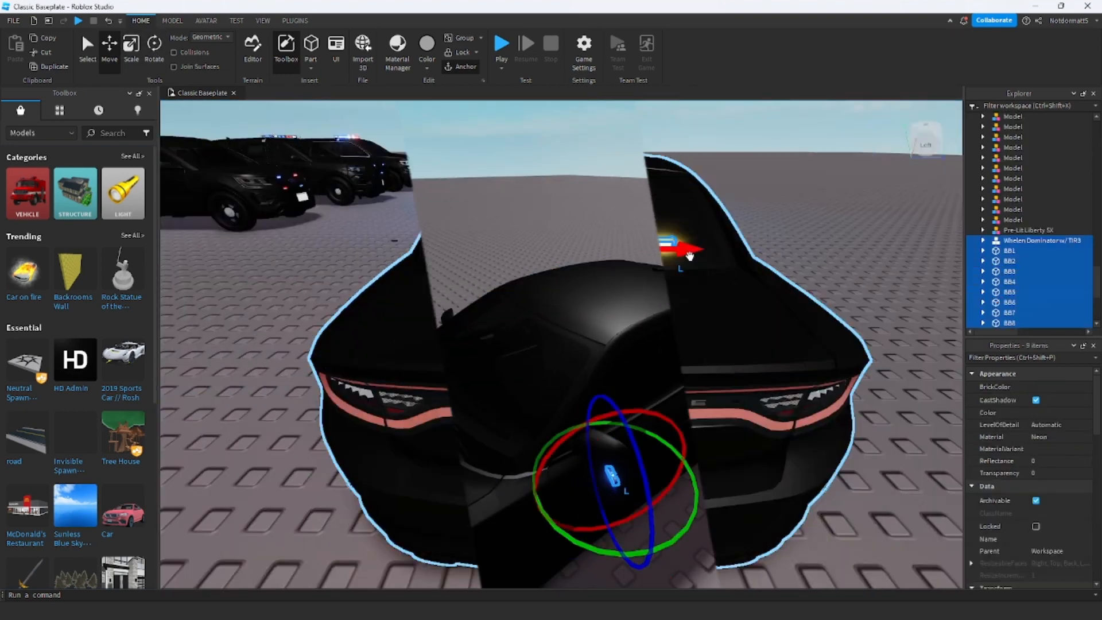
Examine the Charger's rear-window light bar, rear plate lights, grille lights and mirror lights from behind and from the front.
{"action": "left_click", "coordinate": [797, 212]}
{"action": "right_click_drag", "start_coordinate": [797, 212], "coordinate": [798, 212]}
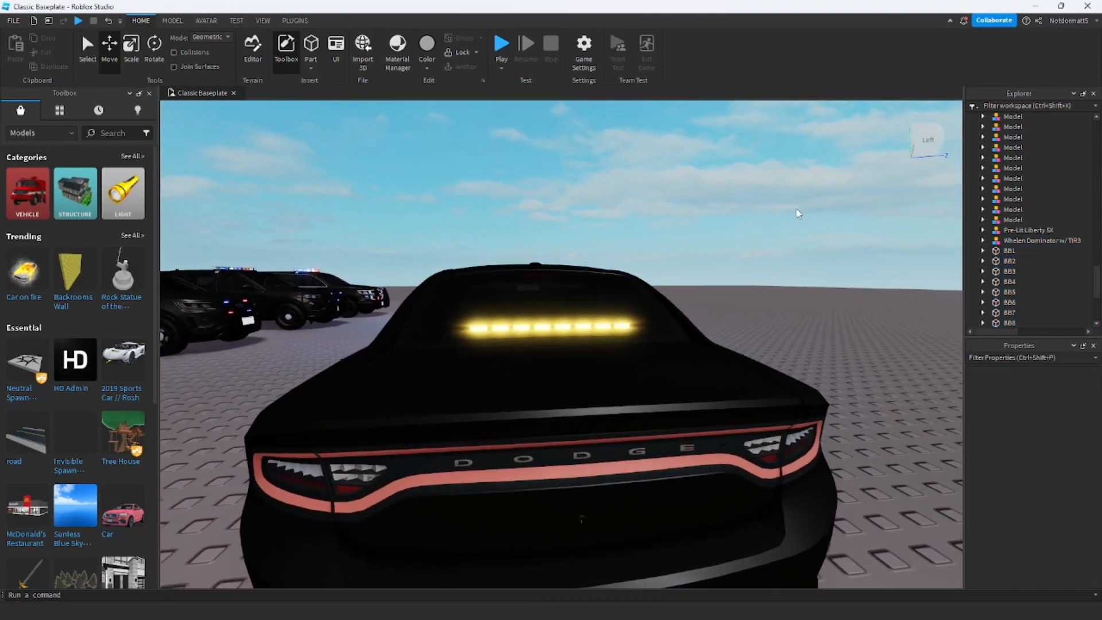
{"action": "scroll", "coordinate": [681, 324], "scroll_direction": "down", "scroll_amount": 3}
{"action": "right_click_drag", "start_coordinate": [681, 324], "coordinate": [681, 324]}
{"action": "scroll", "coordinate": [681, 324], "scroll_direction": "up", "scroll_amount": 3}
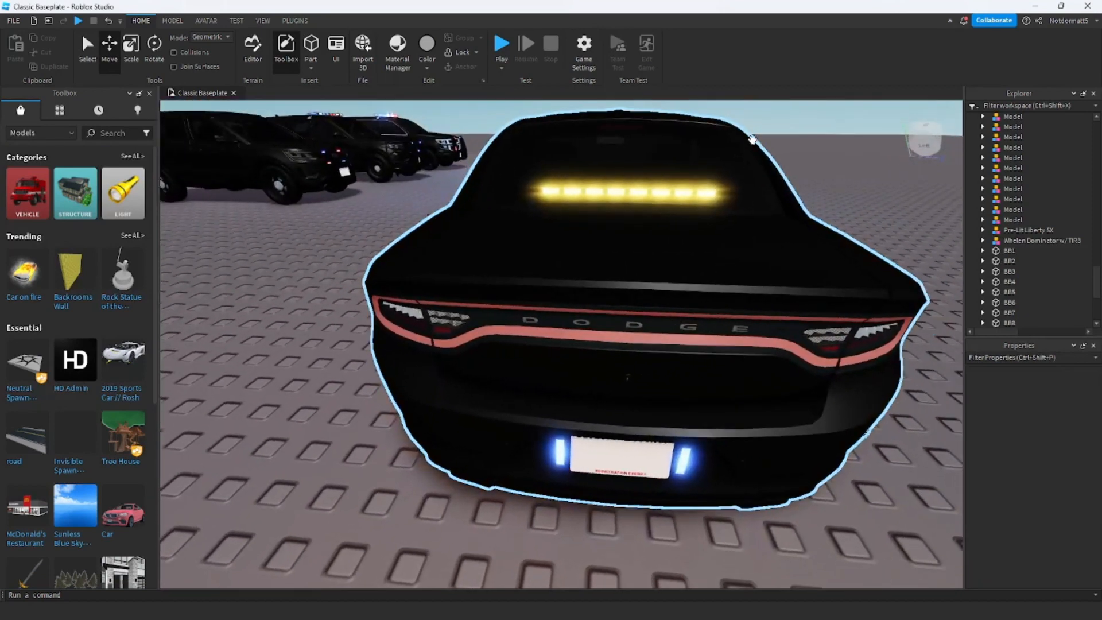
{"action": "left_click", "coordinate": [702, 199]}
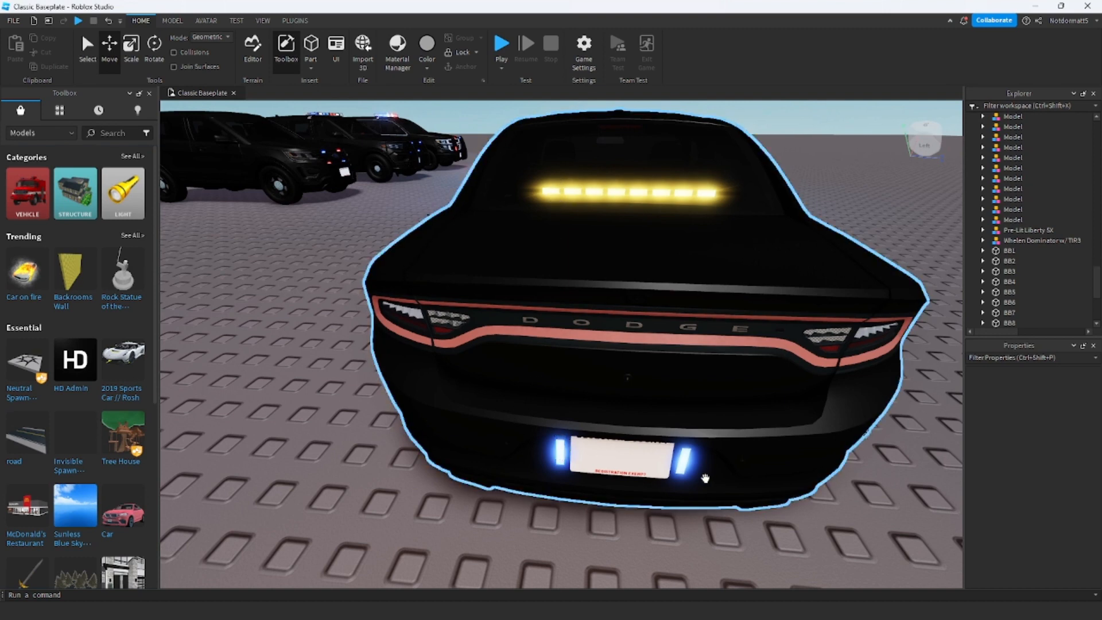
{"action": "key", "text": "a"}
{"action": "right_click_drag", "start_coordinate": [725, 445], "coordinate": [724, 445]}
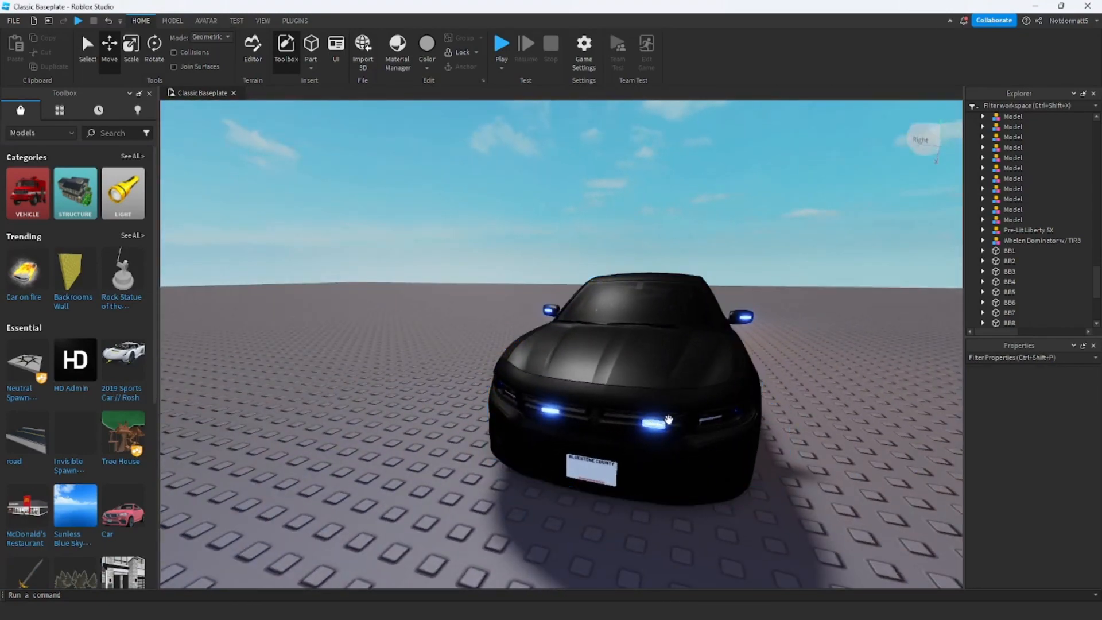
{"action": "key", "text": "d"}
{"action": "right_click_drag", "start_coordinate": [721, 339], "coordinate": [720, 340]}
{"action": "key", "text": "a"}
{"action": "key", "text": "d"}
{"action": "key", "text": "w"}
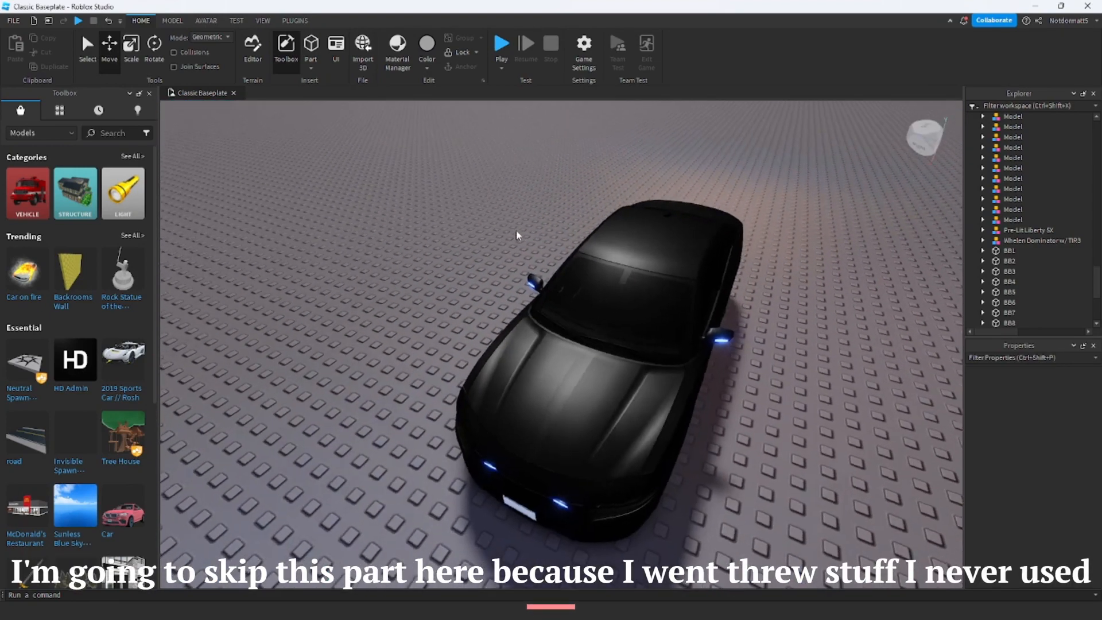
{"action": "key", "text": "w"}
{"action": "right_click_drag", "start_coordinate": [516, 231], "coordinate": [515, 230]}
{"action": "key", "text": "s"}
{"action": "key", "text": "w"}
Search the Toolbox models for "prelit visor lights" and "prelit", and clear the search.
{"action": "left_click", "coordinate": [112, 132]}
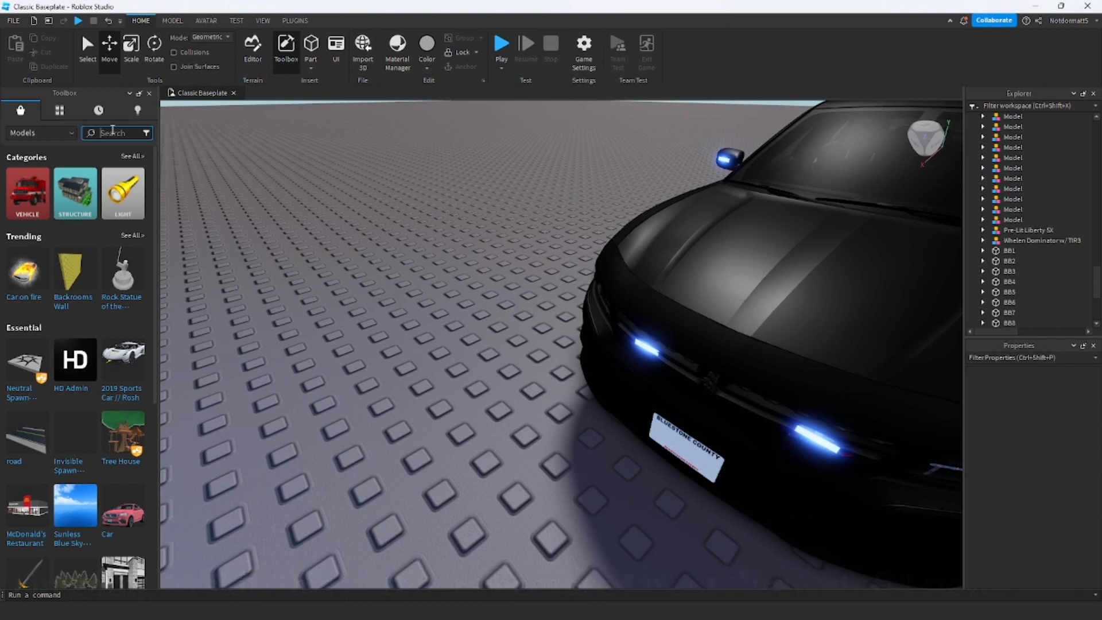
{"action": "type", "text": "prelit"}
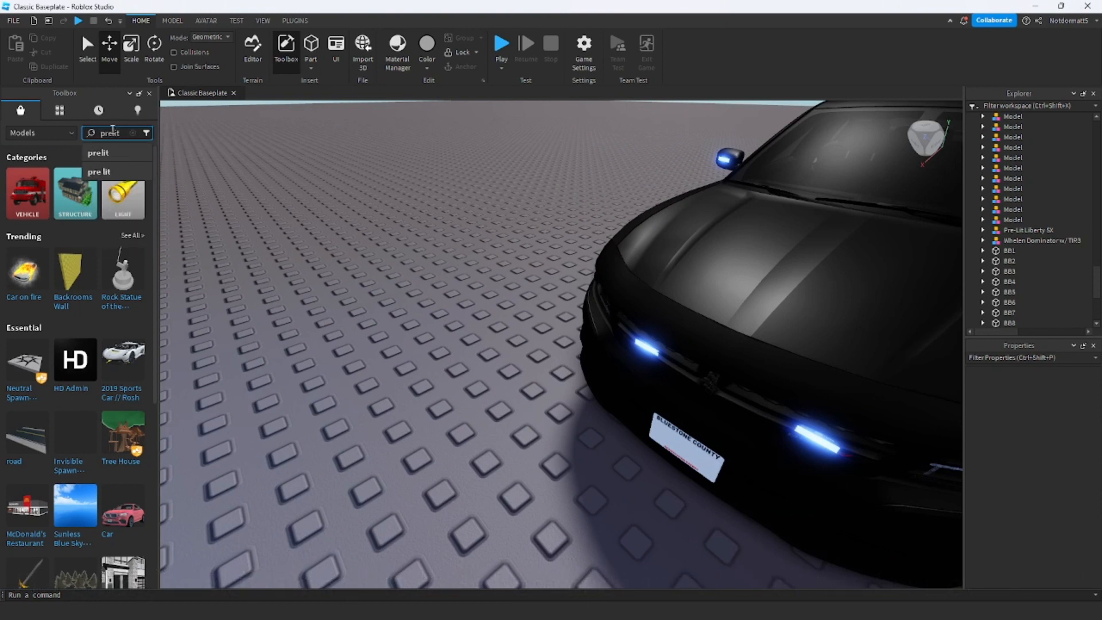
{"action": "type", "text": " vi"}
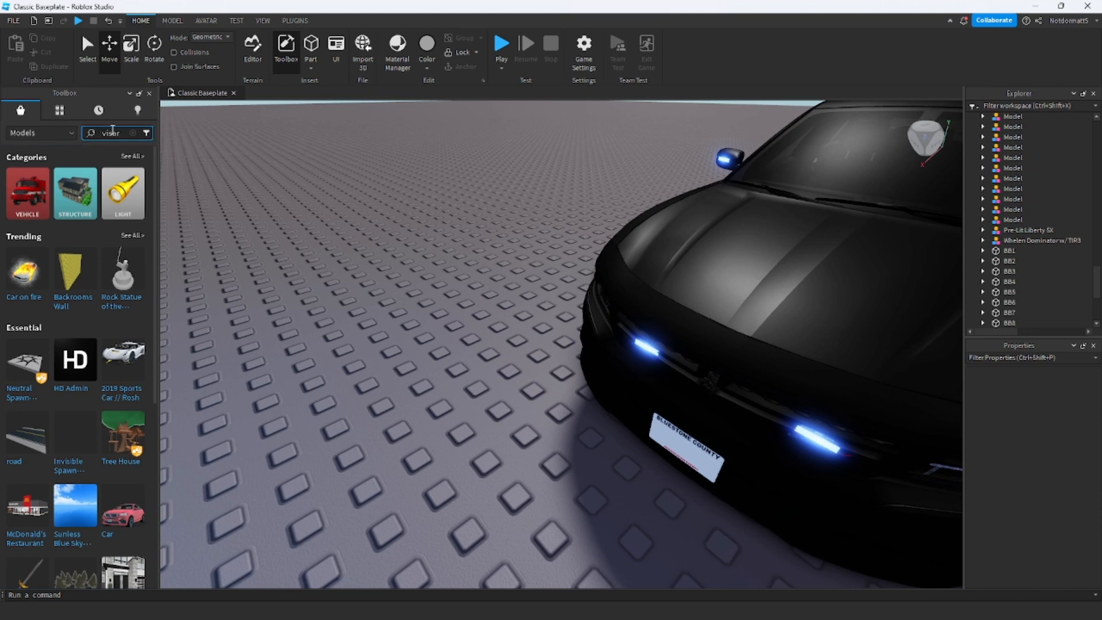
{"action": "key", "text": "Return"}
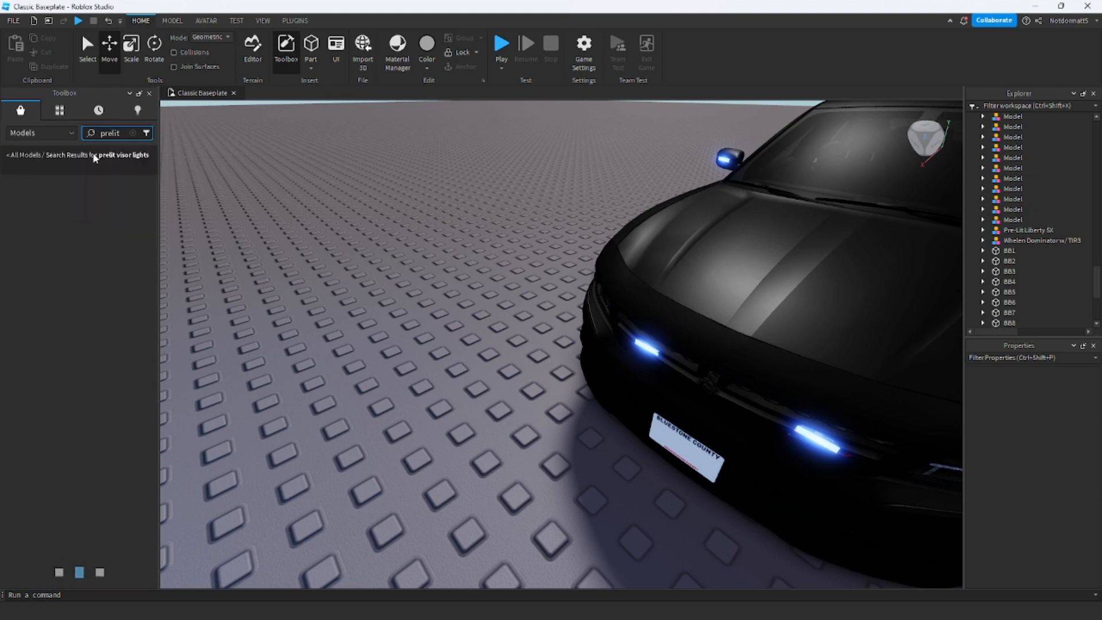
{"action": "key", "text": "s"}
{"action": "right_click_drag", "start_coordinate": [329, 264], "coordinate": [329, 263]}
{"action": "key", "text": "a"}
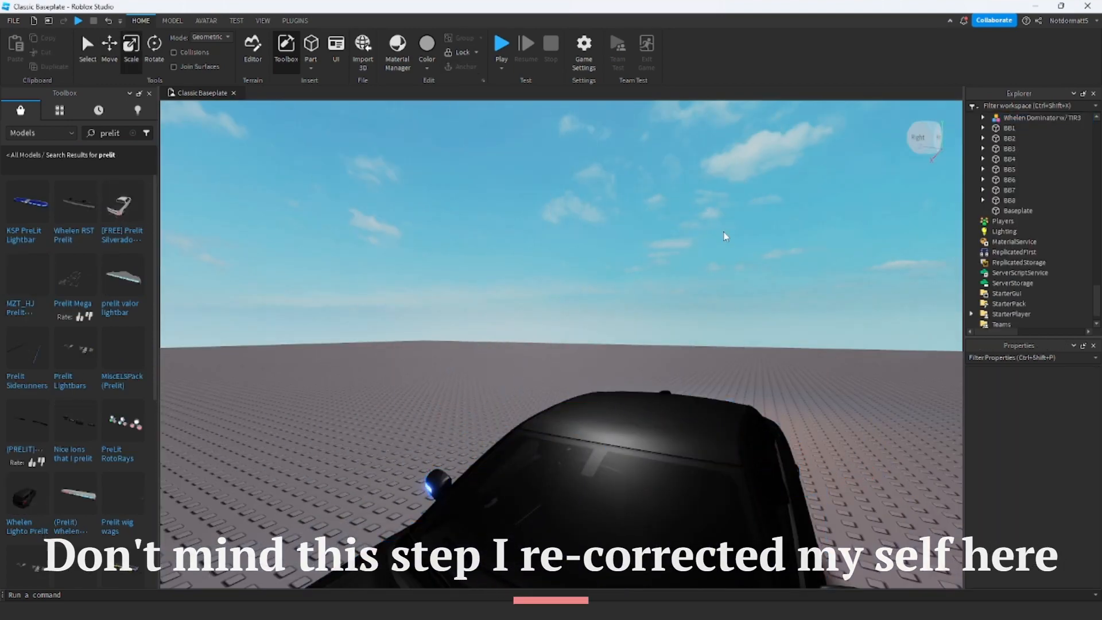
{"action": "right_click_drag", "start_coordinate": [681, 257], "coordinate": [681, 257]}
{"action": "key", "text": "s"}
{"action": "key", "text": "a"}
{"action": "key", "text": "d"}
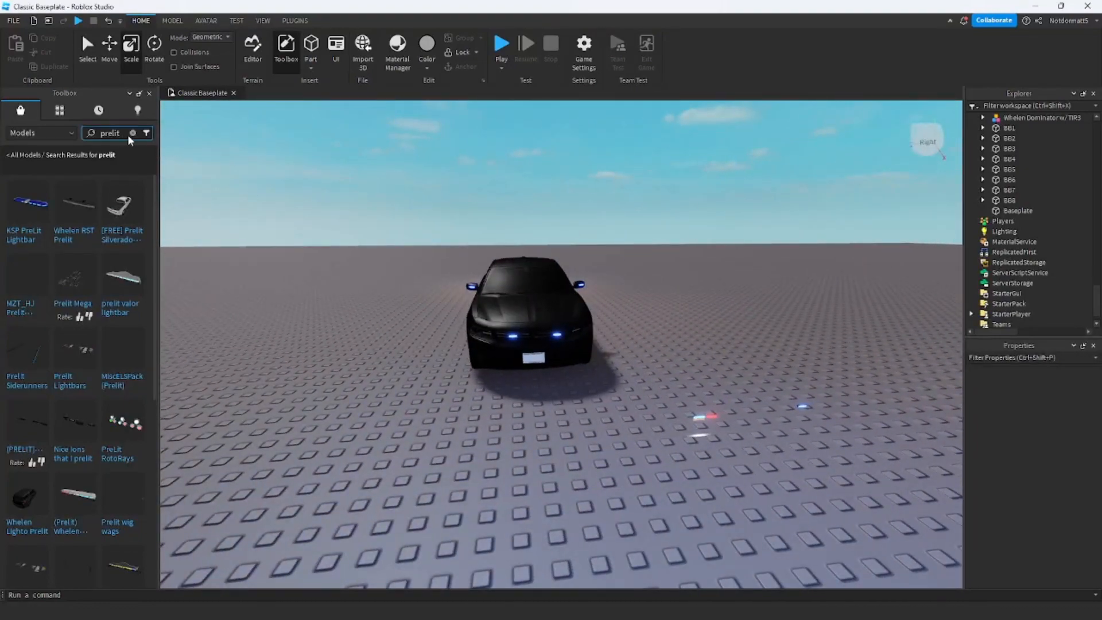
{"action": "left_click", "coordinate": [132, 133]}
Insert a Folder into the Body model of the 2018 Dodge Charger Base.
{"action": "key", "text": "w"}
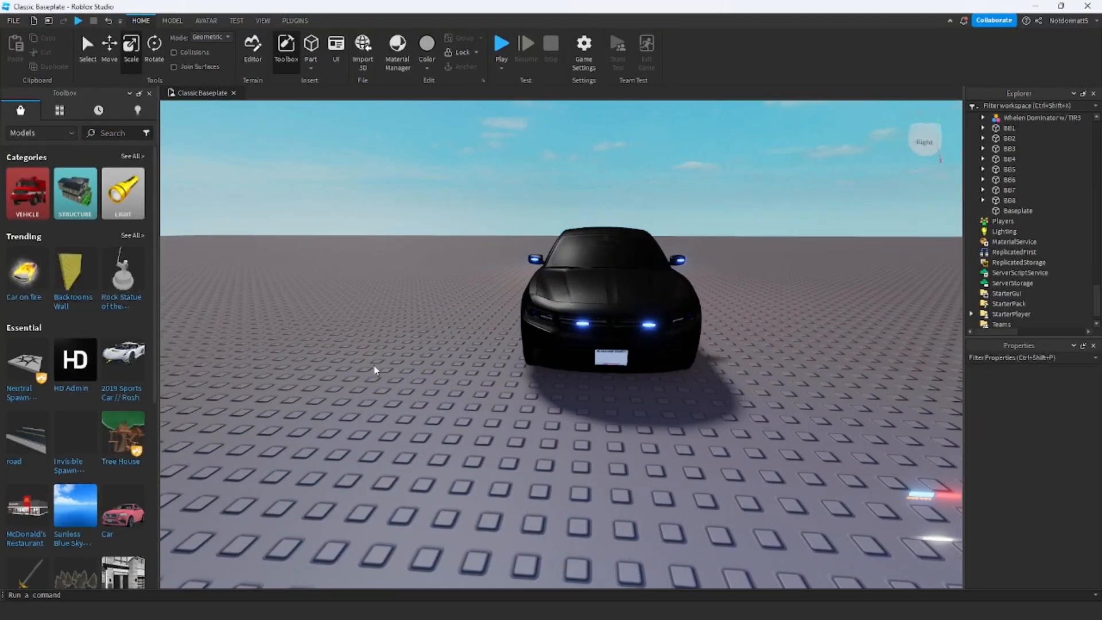
{"action": "key", "text": "d"}
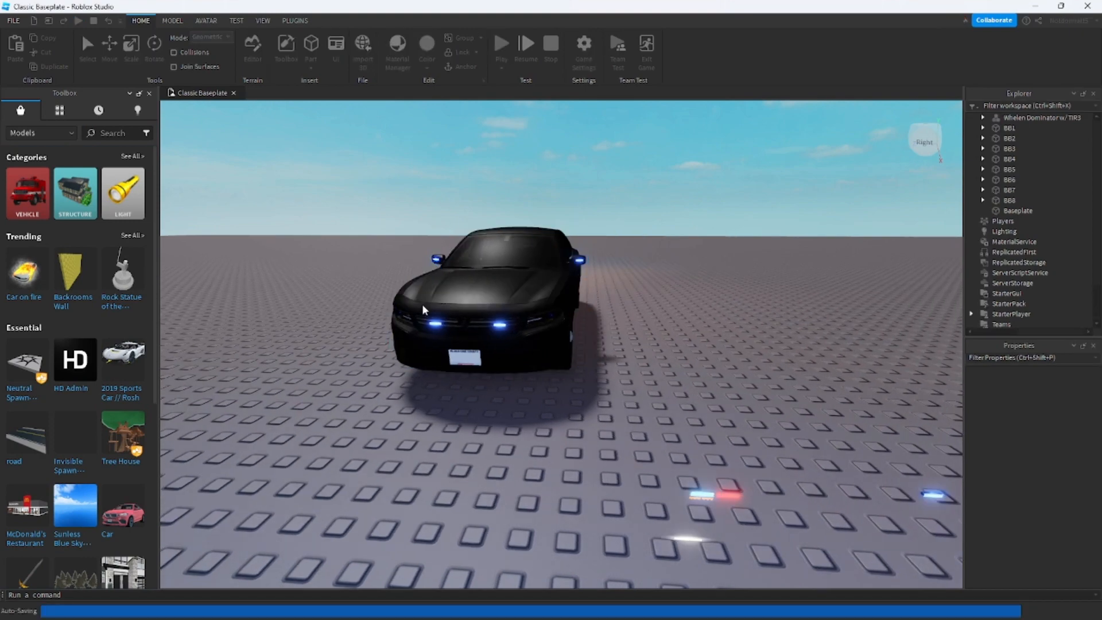
{"action": "key", "text": "w"}
{"action": "right_click_drag", "start_coordinate": [594, 266], "coordinate": [594, 267]}
{"action": "right_click_drag", "start_coordinate": [644, 381], "coordinate": [618, 259]}
{"action": "key", "text": "w"}
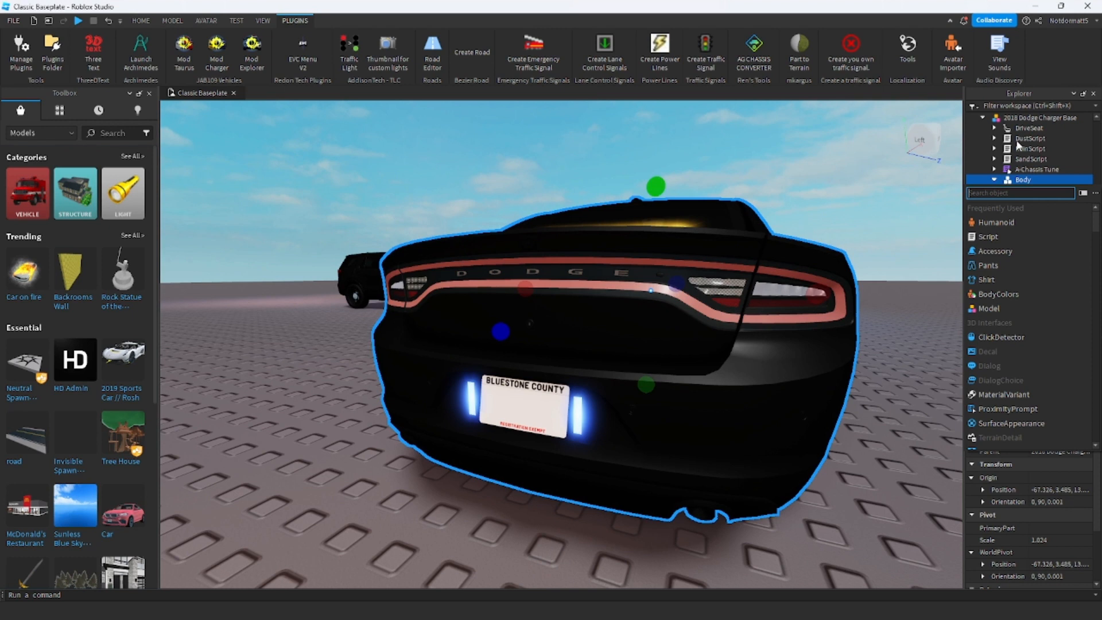
{"action": "type", "text": "fold"}
{"action": "key", "text": "Return"}
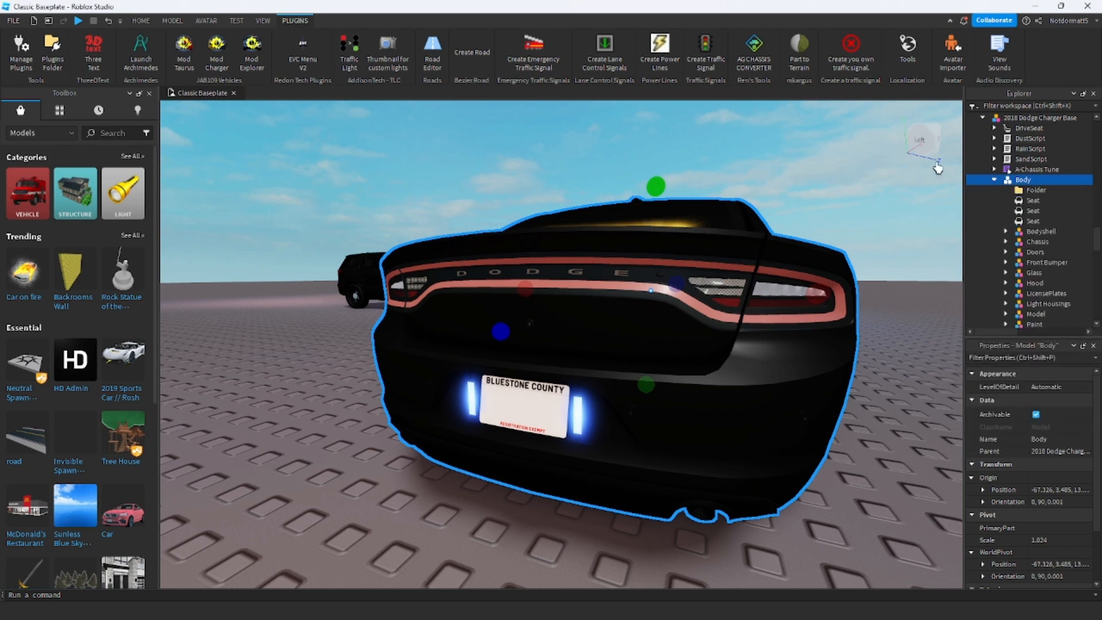
Rename the new folder inside Body as ELS.
{"action": "left_click", "coordinate": [1025, 191]}
{"action": "right_click", "coordinate": [1025, 192]}
{"action": "left_click", "coordinate": [983, 268]}
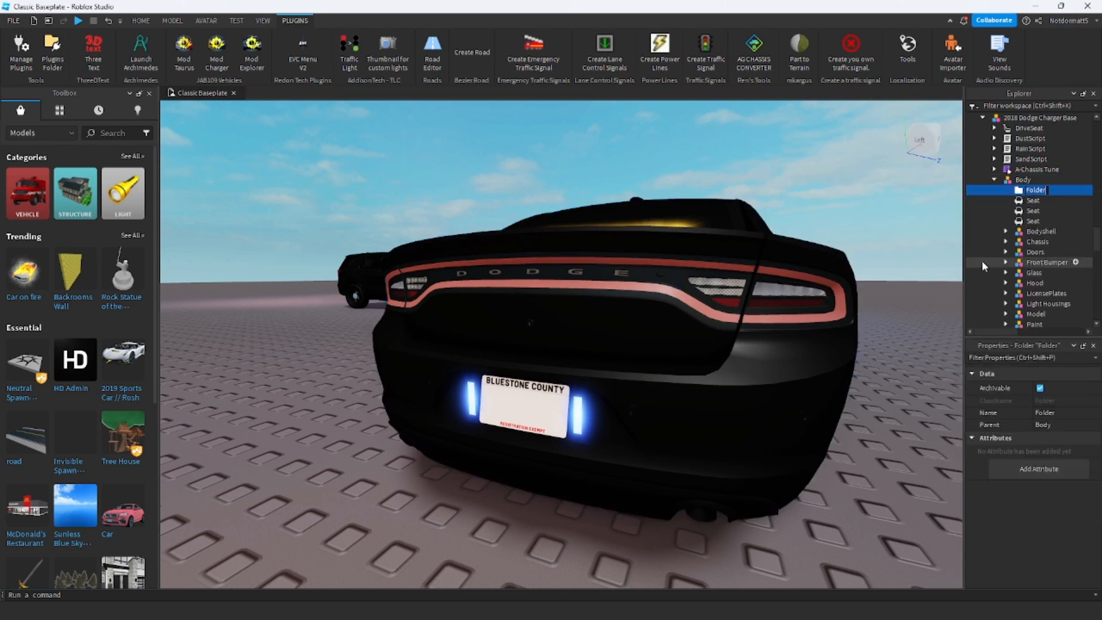
{"action": "type", "text": "ELS"}
{"action": "key", "text": "Return"}
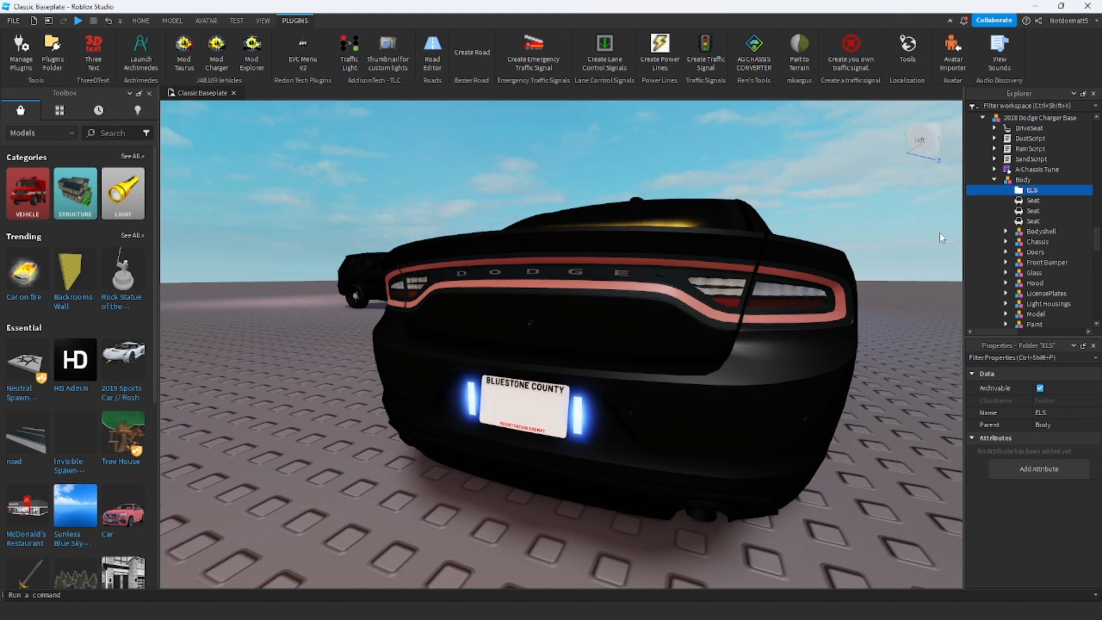
Select the two blue lights beside the rear license plate together with the two blue grille lights.
{"action": "key", "text": "ctrl+v"}
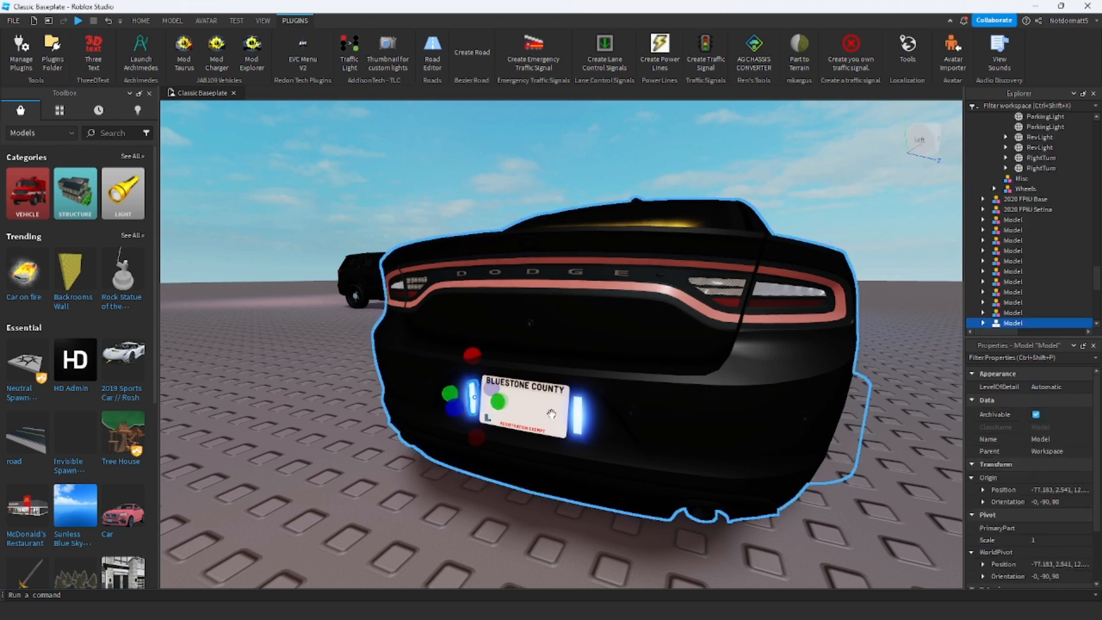
{"action": "left_click", "coordinate": [583, 412], "text": "ctrl"}
{"action": "key", "text": "w"}
{"action": "right_click_drag", "start_coordinate": [683, 348], "coordinate": [680, 352]}
{"action": "right_click_drag", "start_coordinate": [795, 465], "coordinate": [793, 466]}
{"action": "key", "text": "d"}
{"action": "right_click_drag", "start_coordinate": [606, 485], "coordinate": [607, 487]}
{"action": "key", "text": "a"}
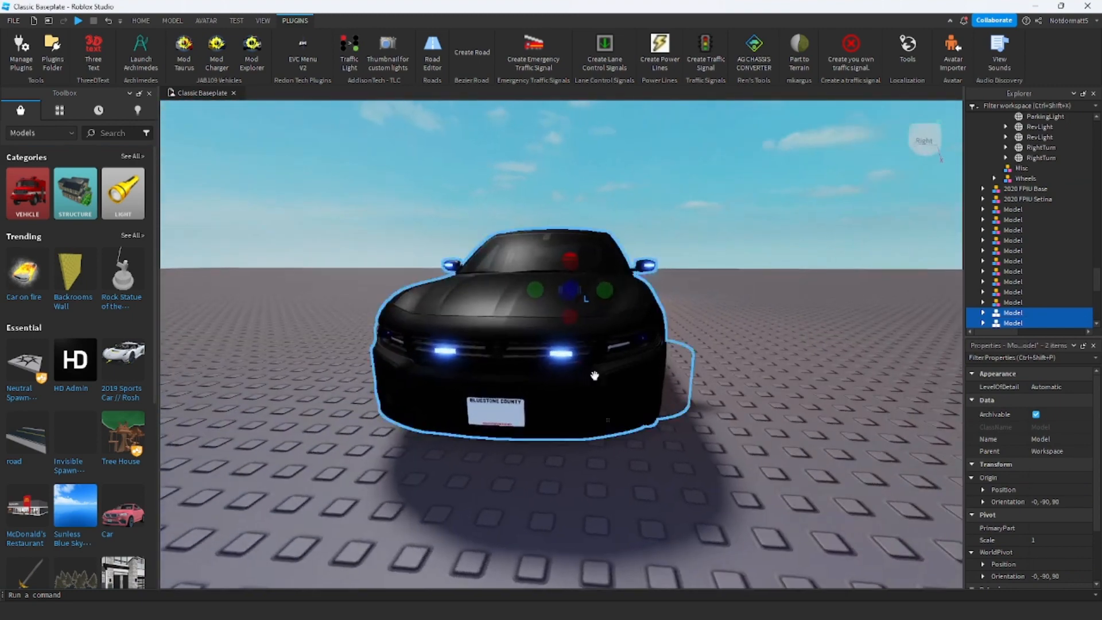
{"action": "left_click", "coordinate": [560, 353], "text": "ctrl"}
{"action": "left_click", "coordinate": [447, 352], "text": "ctrl"}
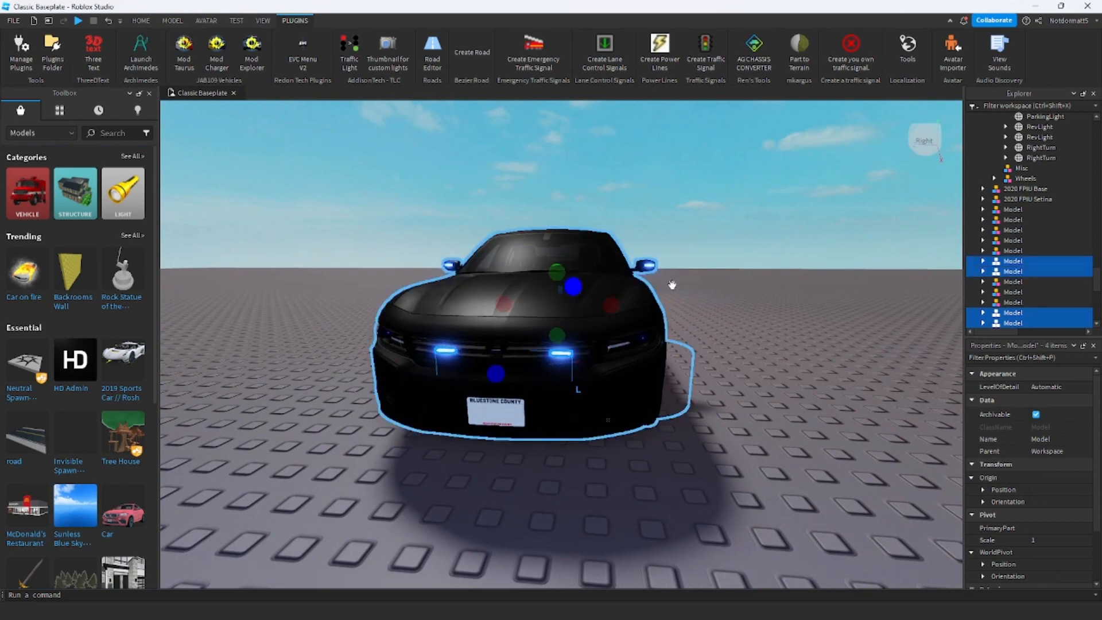
Add the blue lights on both side mirrors to the current selection.
{"action": "key", "text": "w"}
{"action": "right_click_drag", "start_coordinate": [713, 281], "coordinate": [713, 278]}
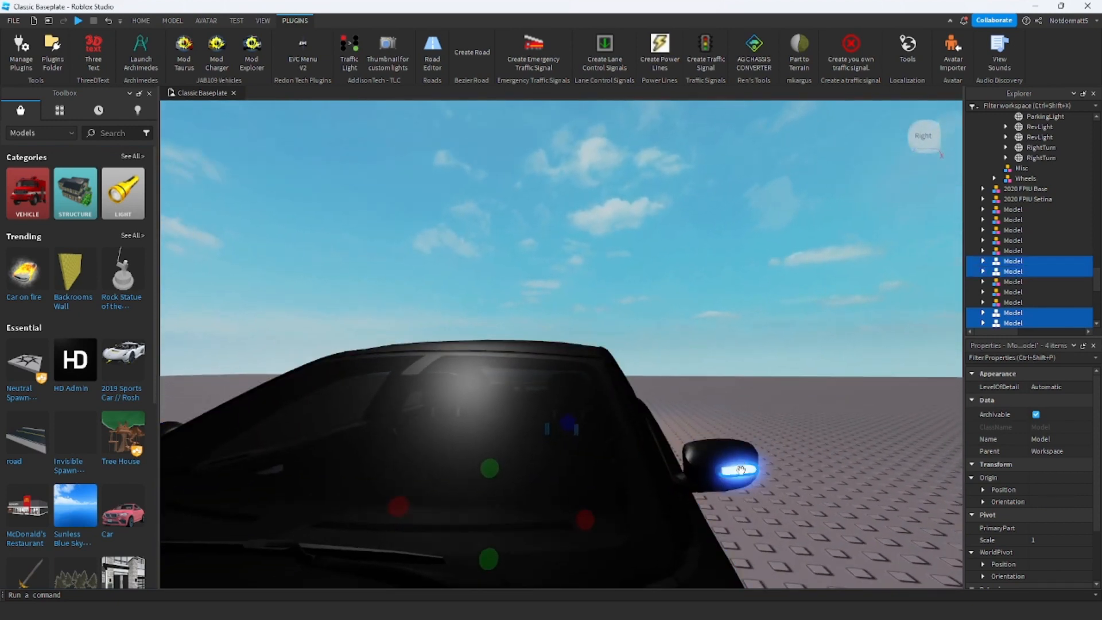
{"action": "left_click", "coordinate": [739, 468], "text": "ctrl"}
{"action": "right_click_drag", "start_coordinate": [671, 405], "coordinate": [670, 407]}
{"action": "key", "text": "d"}
{"action": "right_click_drag", "start_coordinate": [258, 366], "coordinate": [259, 366]}
{"action": "key", "text": "a"}
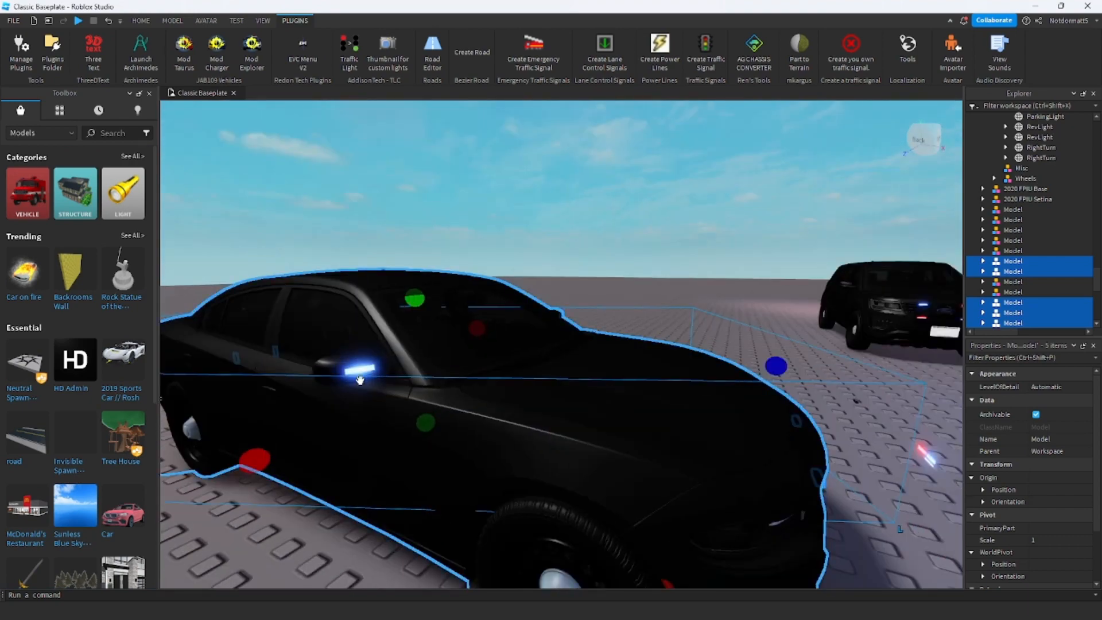
{"action": "left_click", "coordinate": [368, 366], "text": "ctrl"}
Add the Whelen Dominator w/ TIR3 model and parts BB1 through BB8 to the selection and move all selected lights into the ELS folder.
{"action": "key", "text": "d"}
{"action": "right_click_drag", "start_coordinate": [529, 340], "coordinate": [529, 341]}
{"action": "key", "text": "e"}
{"action": "key", "text": "w"}
{"action": "key", "text": "s"}
{"action": "key", "text": "w"}
{"action": "key", "text": "s"}
{"action": "right_click_drag", "start_coordinate": [753, 286], "coordinate": [753, 286]}
{"action": "scroll", "coordinate": [1048, 232], "scroll_direction": "up", "scroll_amount": 8}
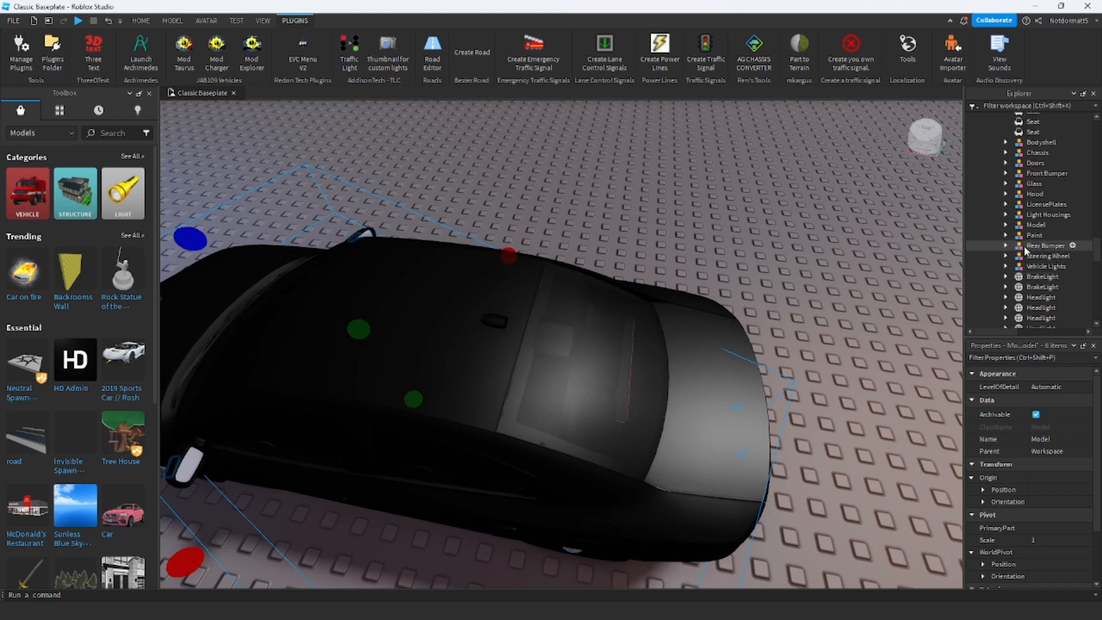
{"action": "scroll", "coordinate": [1023, 251], "scroll_direction": "down", "scroll_amount": 8}
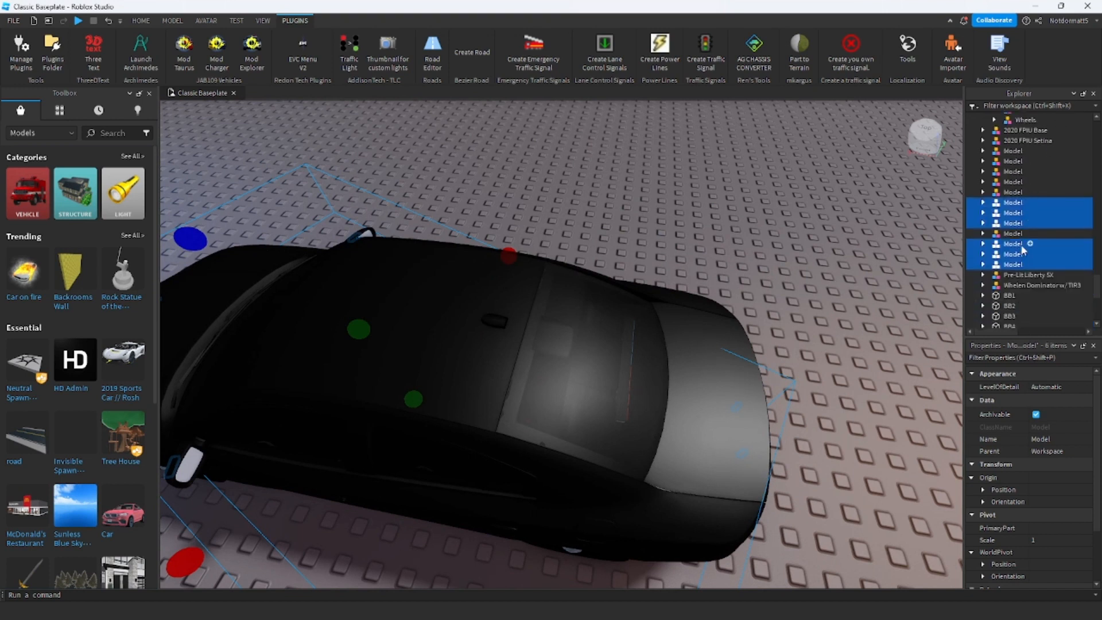
{"action": "left_click", "coordinate": [1018, 255], "text": "ctrl"}
{"action": "left_click", "coordinate": [1010, 266], "text": "ctrl"}
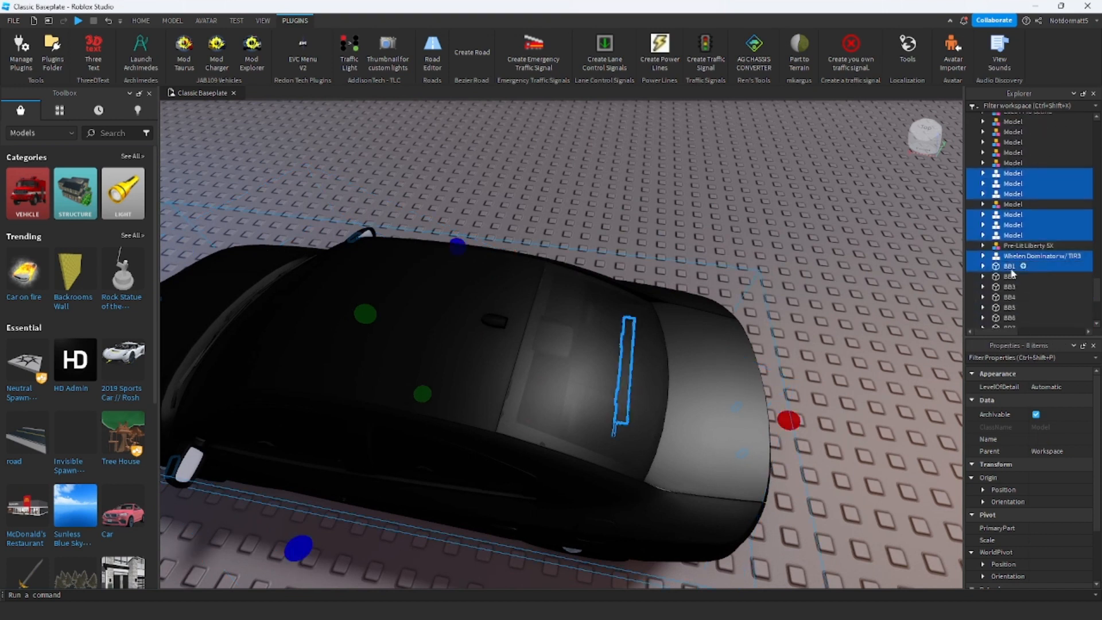
{"action": "left_click", "coordinate": [1009, 276], "text": "ctrl"}
{"action": "left_click", "coordinate": [1009, 286], "text": "ctrl"}
{"action": "left_click", "coordinate": [1009, 297], "text": "ctrl"}
{"action": "left_click", "coordinate": [1010, 308], "text": "ctrl"}
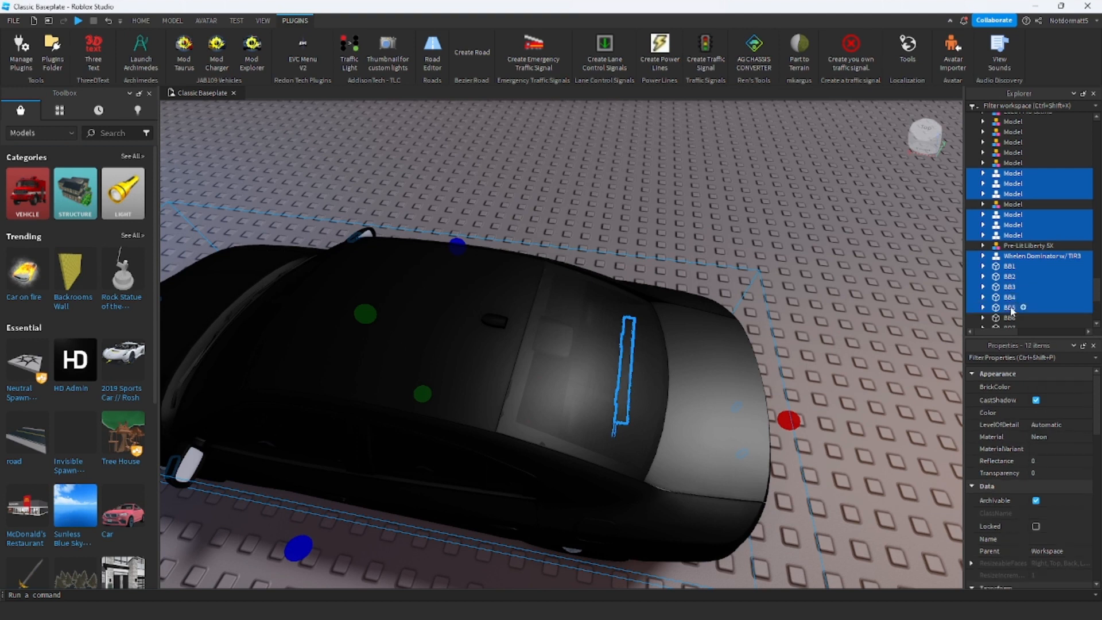
{"action": "scroll", "coordinate": [1012, 322], "scroll_direction": "down", "scroll_amount": 3}
{"action": "left_click", "coordinate": [1009, 240], "text": "ctrl"}
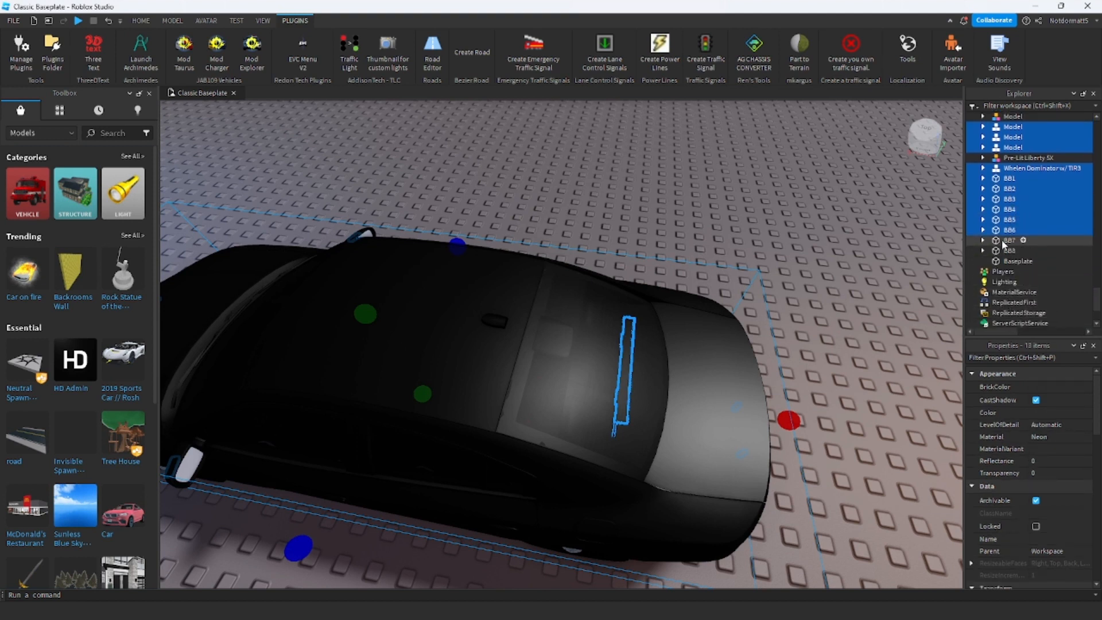
{"action": "left_click", "coordinate": [1010, 250], "text": "ctrl"}
{"action": "left_click_drag", "start_coordinate": [1016, 239], "coordinate": [1058, 243]}
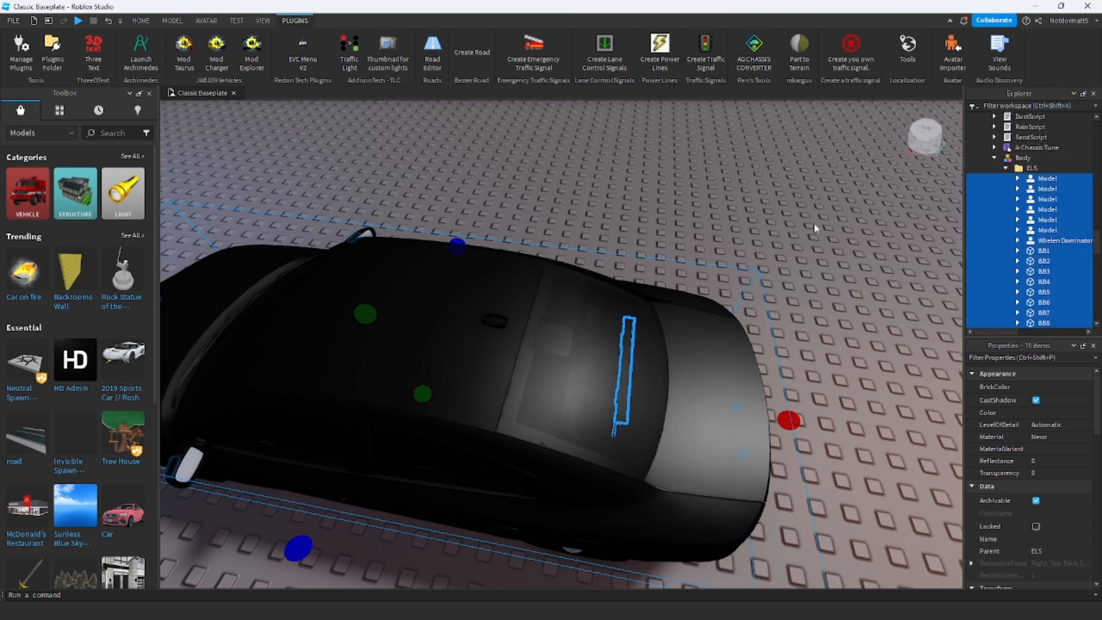
{"action": "left_click", "coordinate": [871, 216]}
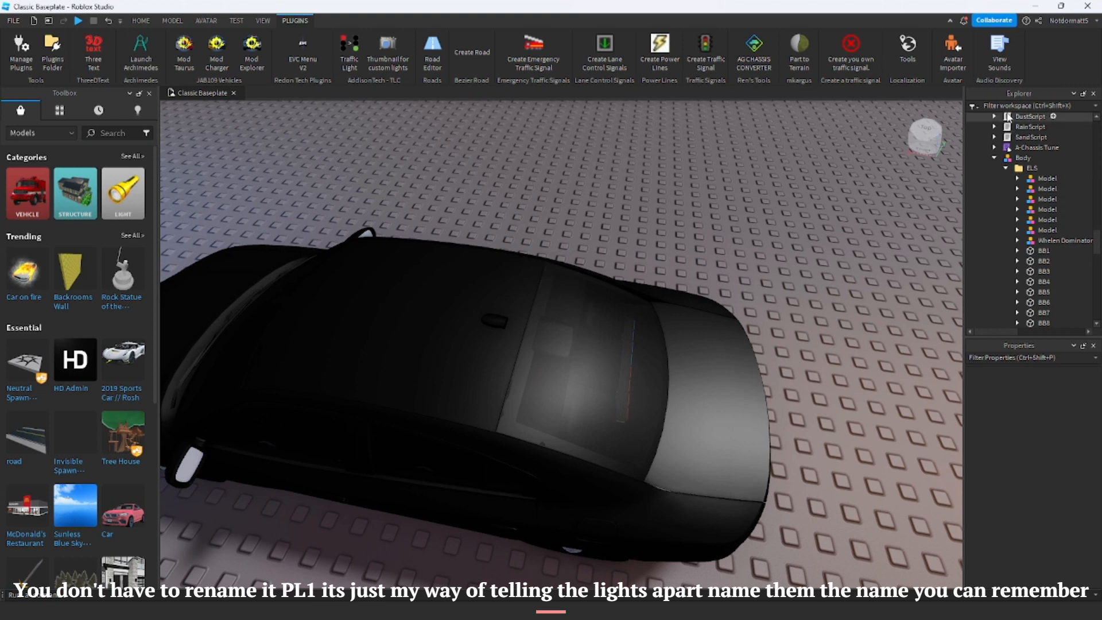
Rename the first model in the ELS folder, a light beside the rear license plate, as PL1.
{"action": "left_click", "coordinate": [1033, 178]}
{"action": "key", "text": "f"}
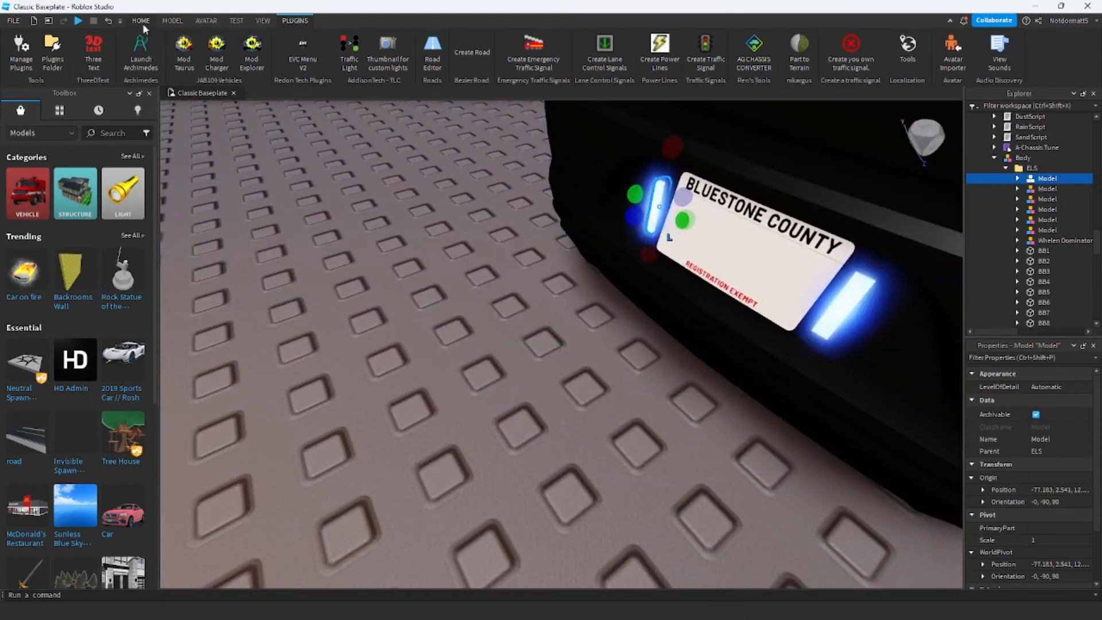
{"action": "left_click", "coordinate": [141, 21]}
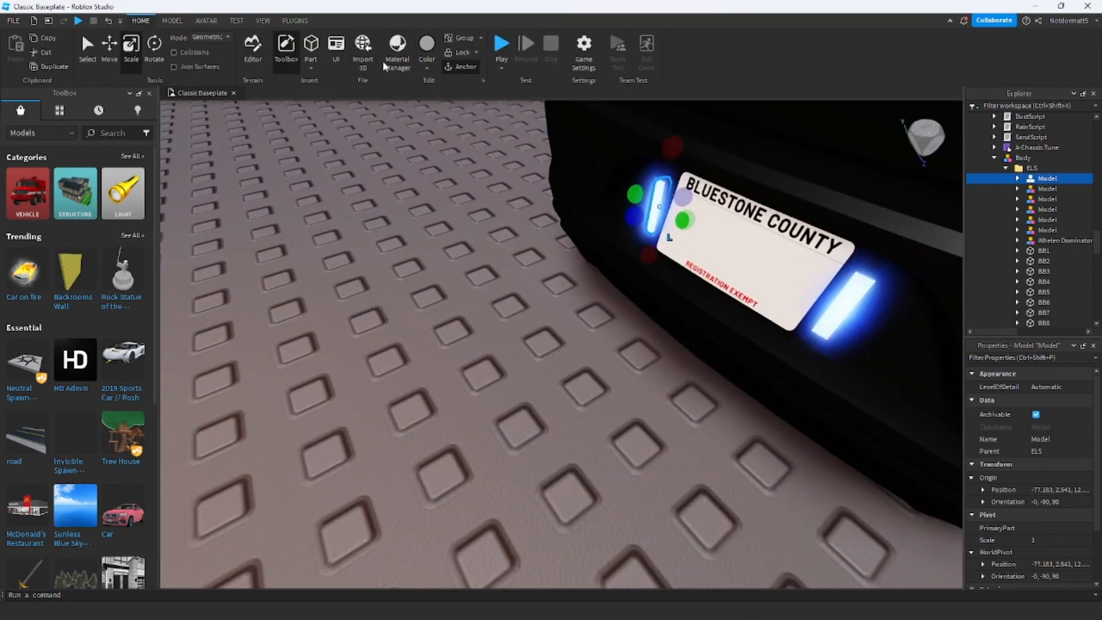
{"action": "right_click", "coordinate": [1031, 179]}
{"action": "left_click", "coordinate": [969, 258]}
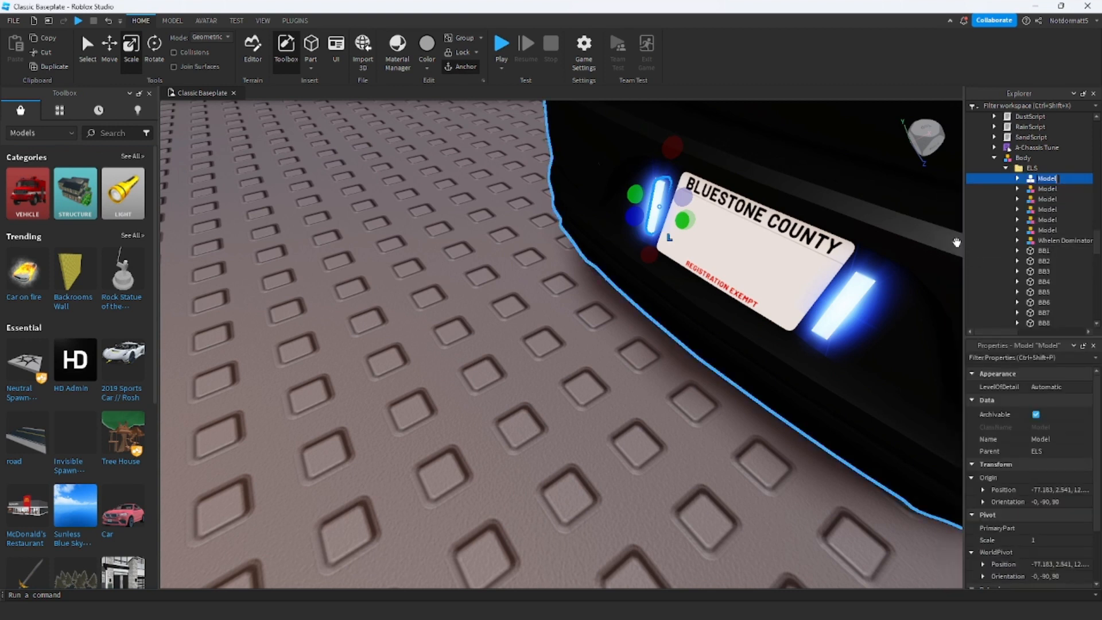
{"action": "type", "text": "PL1"}
{"action": "key", "text": "Return"}
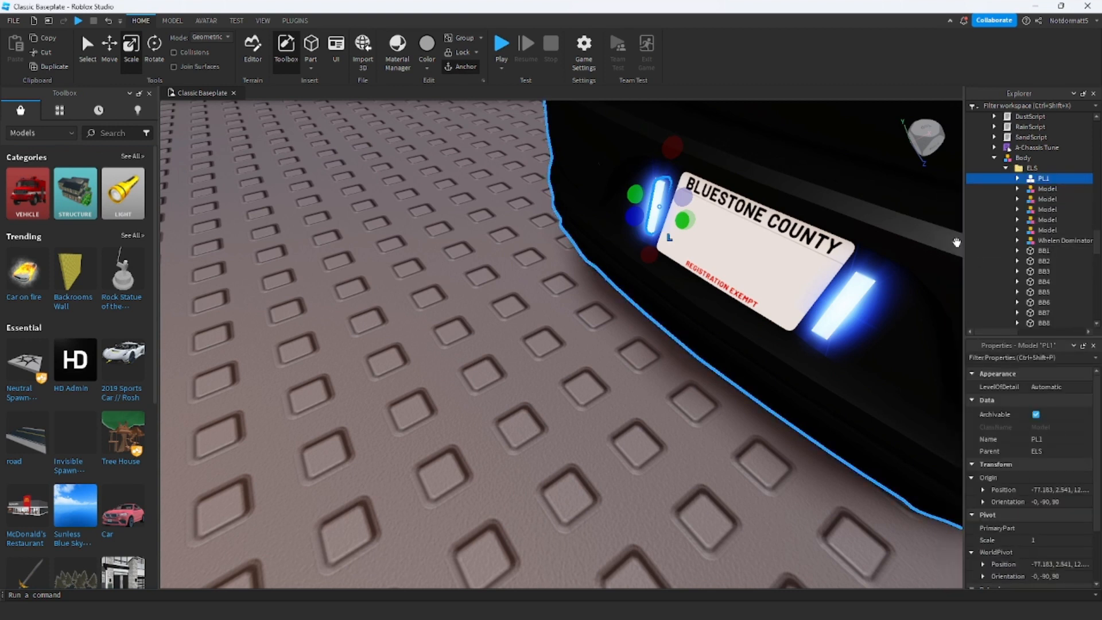
Rename the R2 mesh inside the PL1 model as PL1, undoing the accidental deletion.
{"action": "left_click", "coordinate": [1016, 178]}
{"action": "left_click", "coordinate": [1062, 190]}
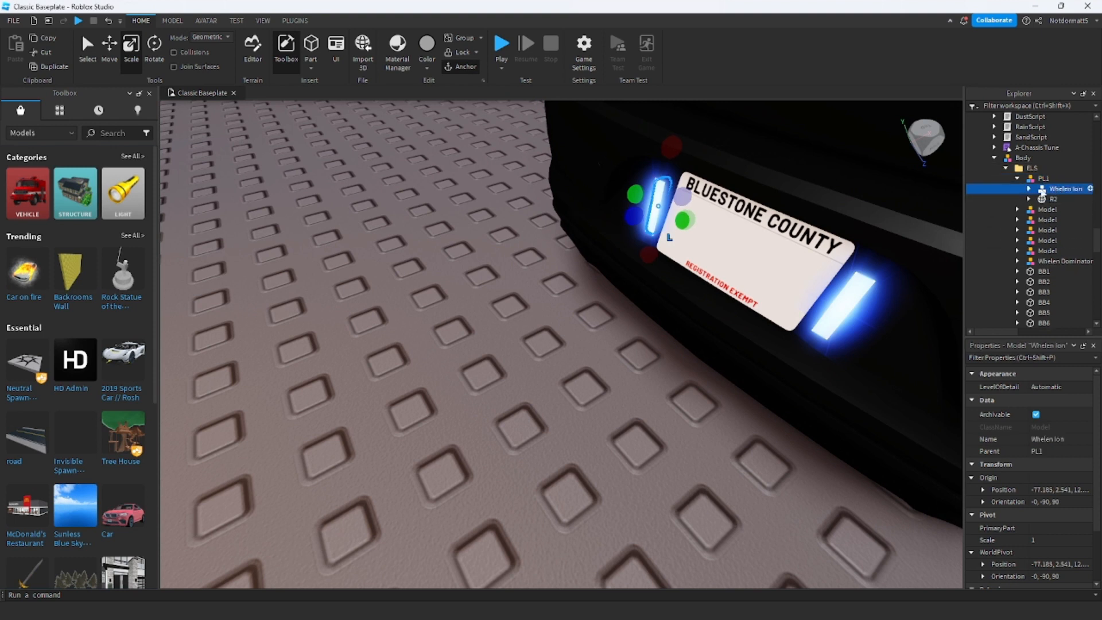
{"action": "left_click", "coordinate": [1050, 199]}
{"action": "left_click", "coordinate": [1052, 189]}
{"action": "right_click", "coordinate": [1053, 199]}
{"action": "left_click", "coordinate": [967, 283]}
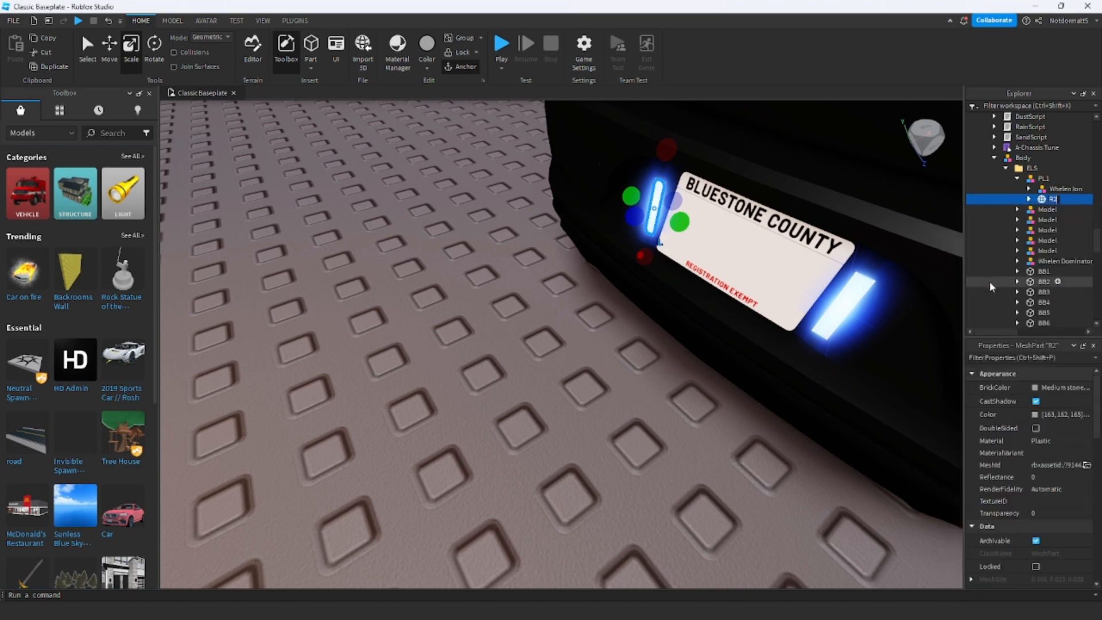
{"action": "type", "text": "PL1"}
{"action": "key", "text": "Return"}
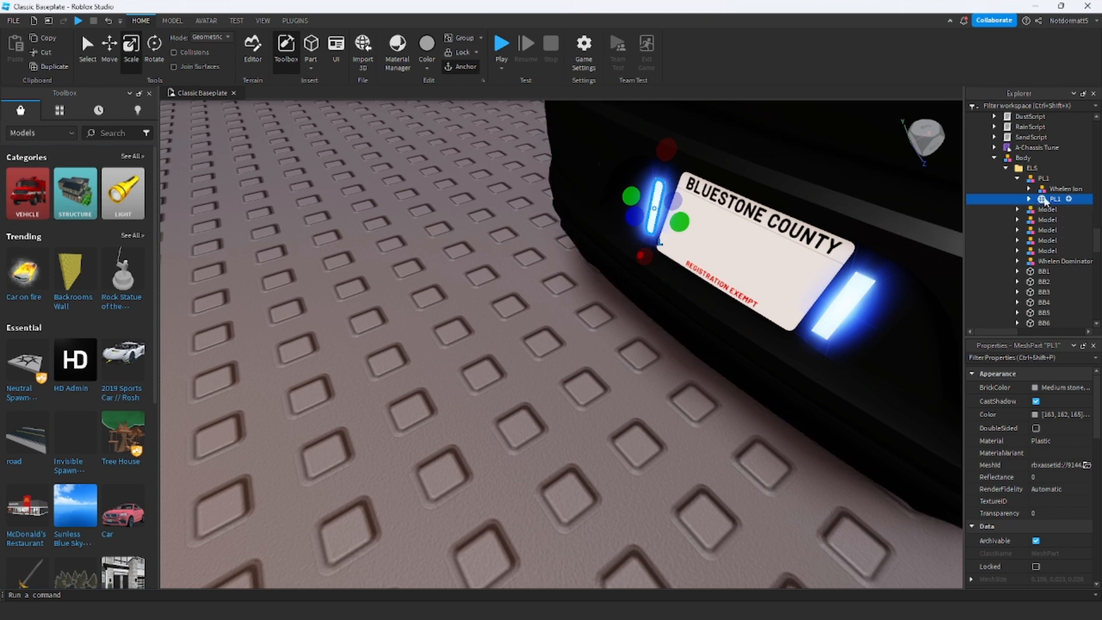
{"action": "key", "text": "Delete"}
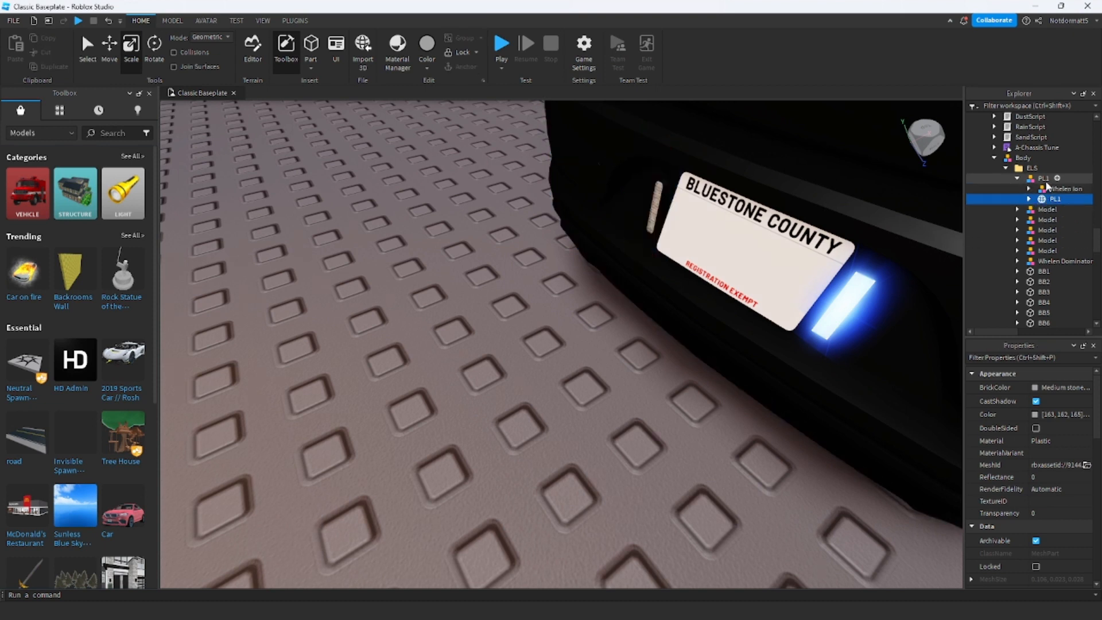
{"action": "key", "text": "ctrl+z"}
Copy the SpotLight and the Lights1 surface GUI from the white W5 light lying on the baseplate.
{"action": "left_click", "coordinate": [532, 293]}
{"action": "key", "text": "s"}
{"action": "right_click_drag", "start_coordinate": [532, 293], "coordinate": [532, 293]}
{"action": "key", "text": "w"}
{"action": "right_click_drag", "start_coordinate": [565, 209], "coordinate": [565, 208]}
{"action": "key", "text": "w"}
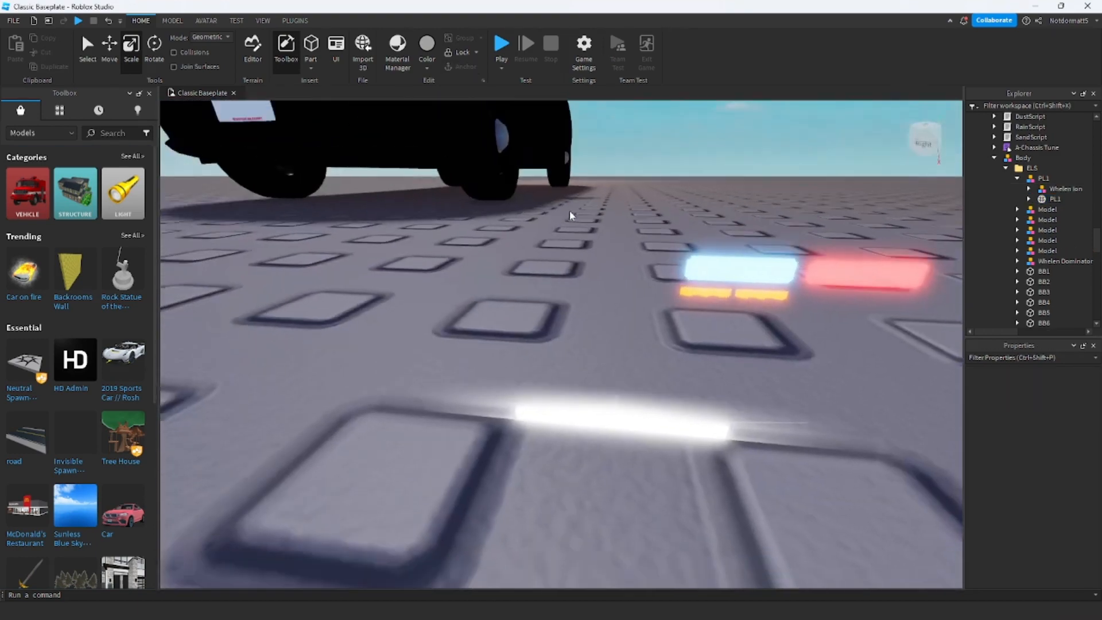
{"action": "left_click", "coordinate": [680, 425]}
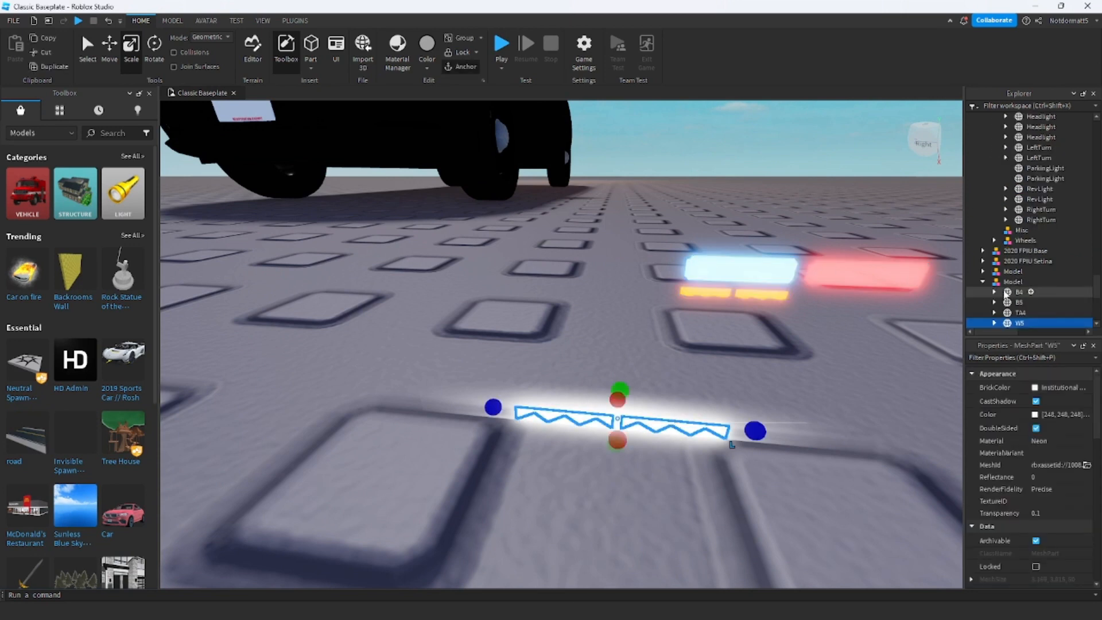
{"action": "scroll", "coordinate": [1006, 292], "scroll_direction": "down", "scroll_amount": 2}
{"action": "left_click", "coordinate": [995, 266]}
{"action": "left_click", "coordinate": [1023, 276]}
{"action": "left_click", "coordinate": [1032, 287]}
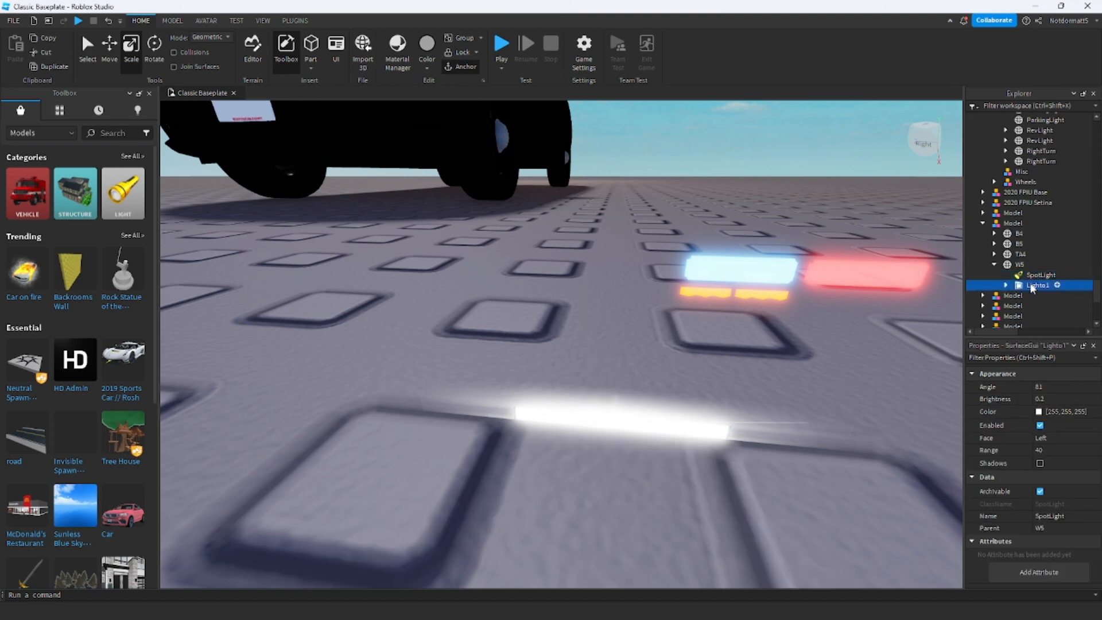
{"action": "left_click", "coordinate": [1035, 279], "text": "ctrl"}
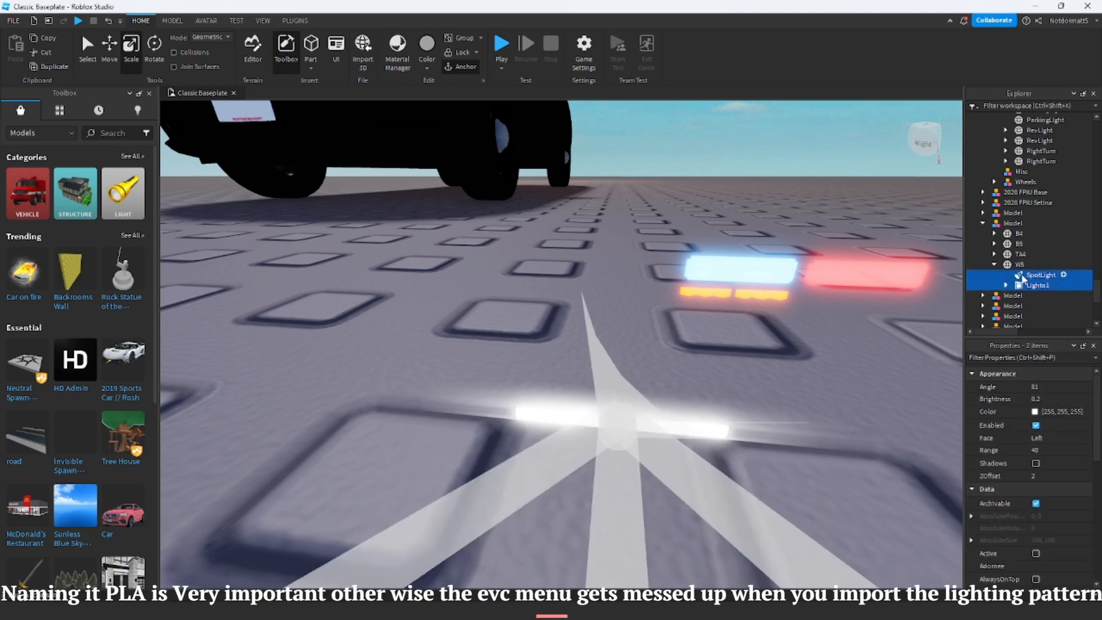
{"action": "key", "text": "ctrl+c"}
Duplicate the PL1 mesh inside the Charger's PL1 model and rename the copy as PLA.
{"action": "key", "text": "w"}
{"action": "right_click_drag", "start_coordinate": [621, 244], "coordinate": [621, 243]}
{"action": "key", "text": "d"}
{"action": "key", "text": "s"}
{"action": "key", "text": "w"}
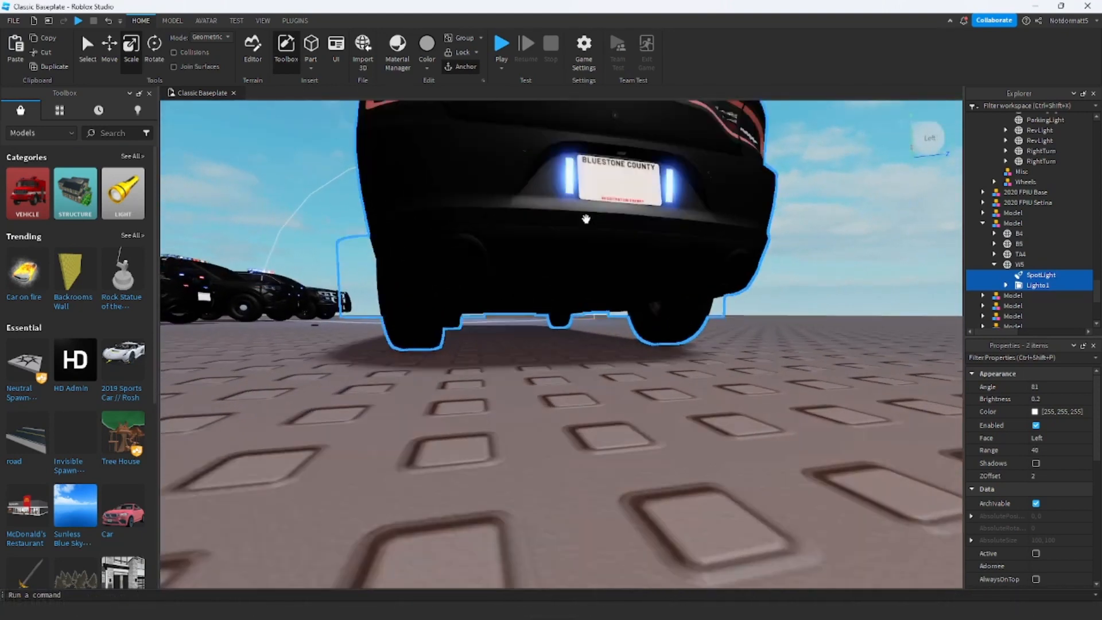
{"action": "key", "text": "w"}
{"action": "right_click_drag", "start_coordinate": [573, 175], "coordinate": [573, 175]}
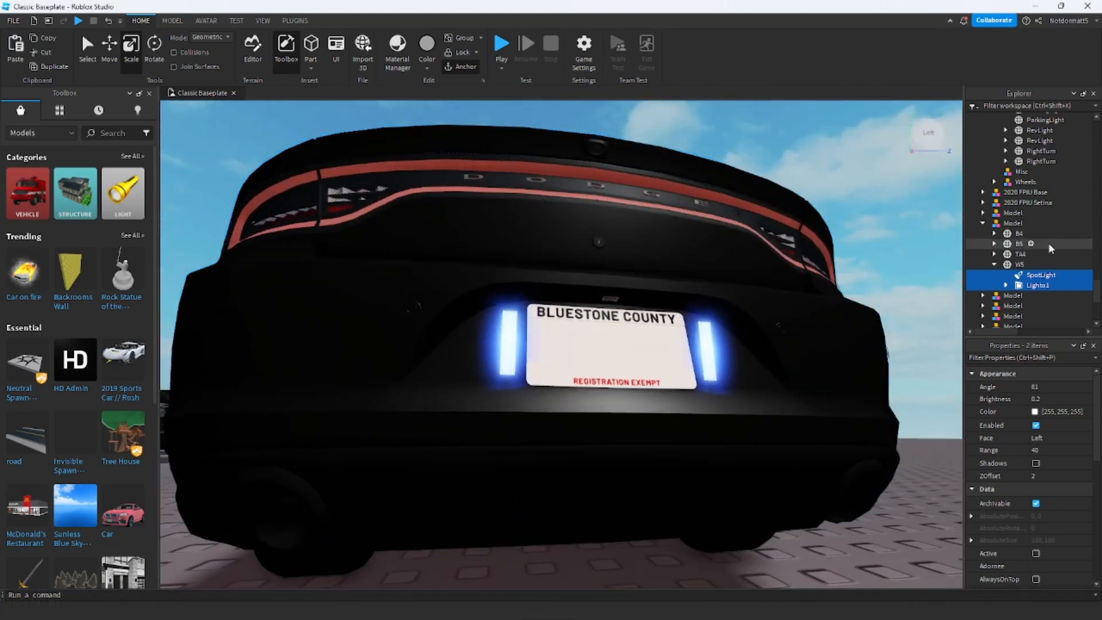
{"action": "scroll", "coordinate": [1047, 232], "scroll_direction": "up", "scroll_amount": 1}
{"action": "scroll", "coordinate": [1047, 232], "scroll_direction": "up", "scroll_amount": 10}
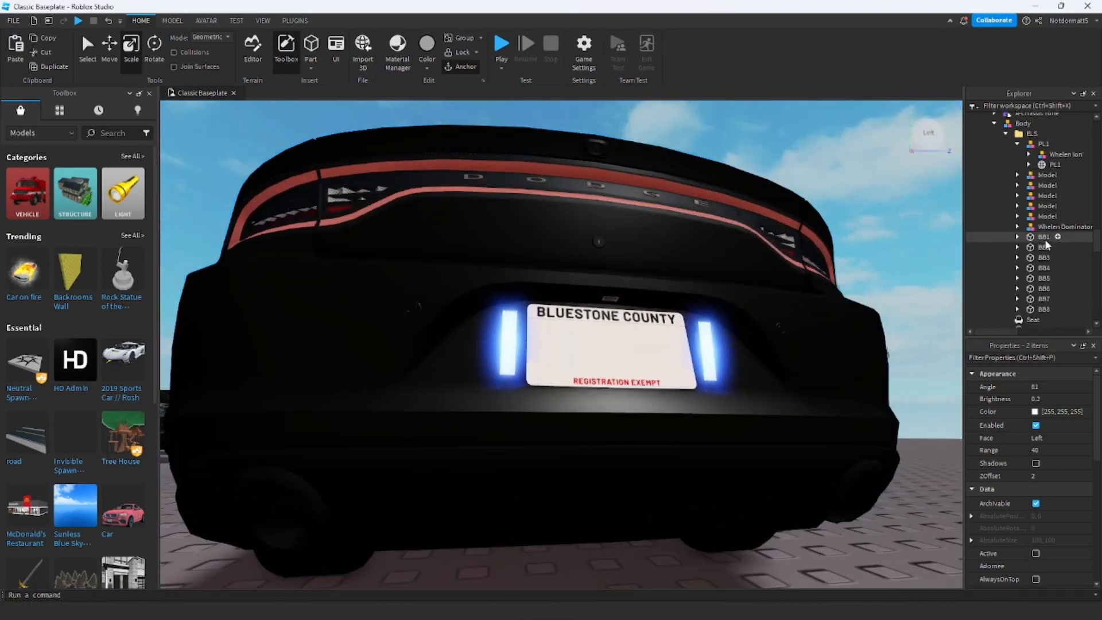
{"action": "left_click", "coordinate": [1045, 252]}
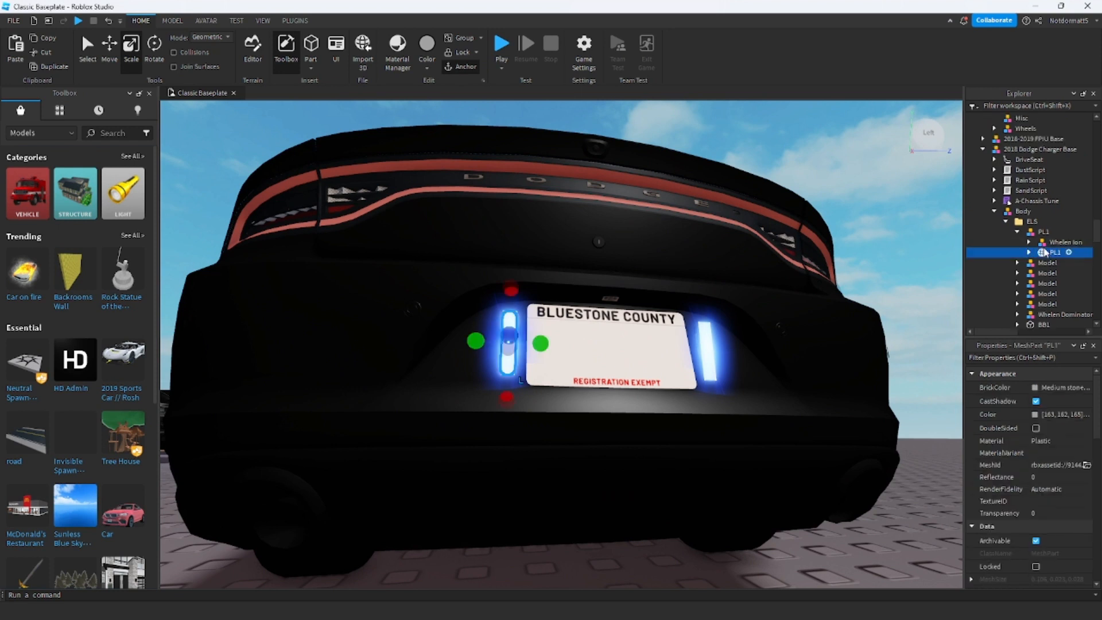
{"action": "right_click", "coordinate": [1046, 253]}
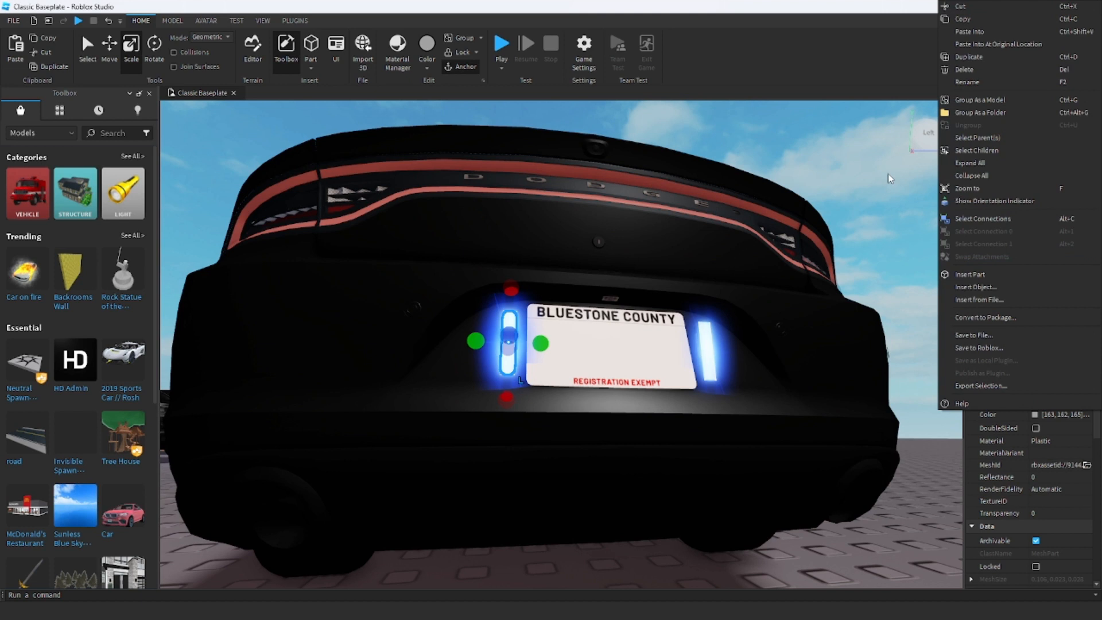
{"action": "left_click", "coordinate": [974, 82]}
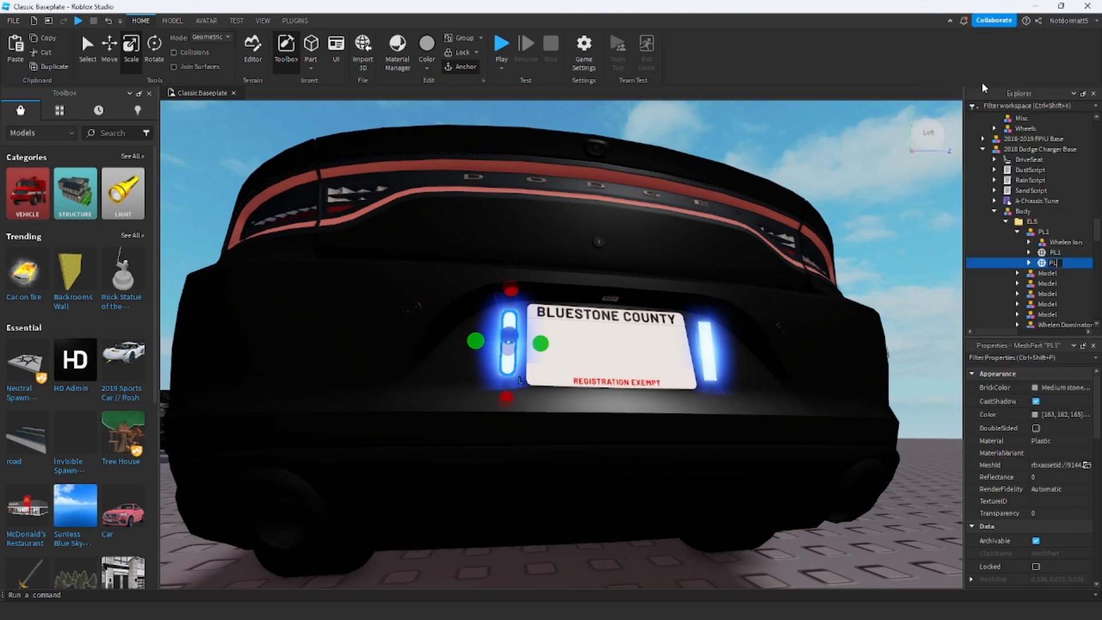
{"action": "right_click", "coordinate": [1019, 263]}
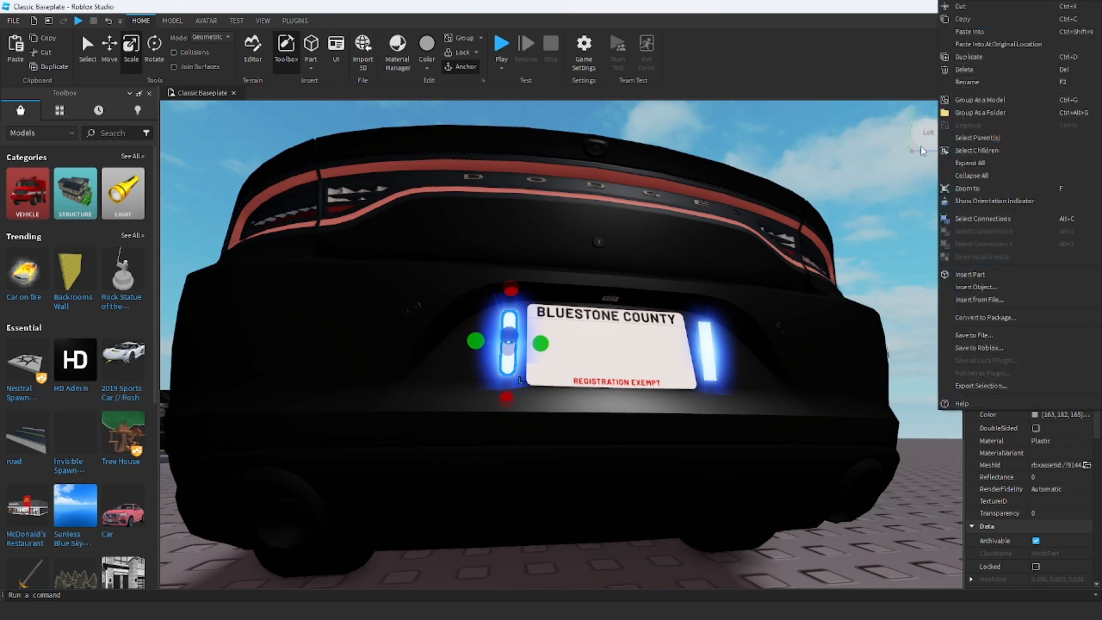
{"action": "left_click", "coordinate": [871, 291]}
Replace the blue SpotLight and Lights1 inside the PLA mesh with the copied white ones.
{"action": "left_click", "coordinate": [1029, 263]}
{"action": "left_click", "coordinate": [1062, 276]}
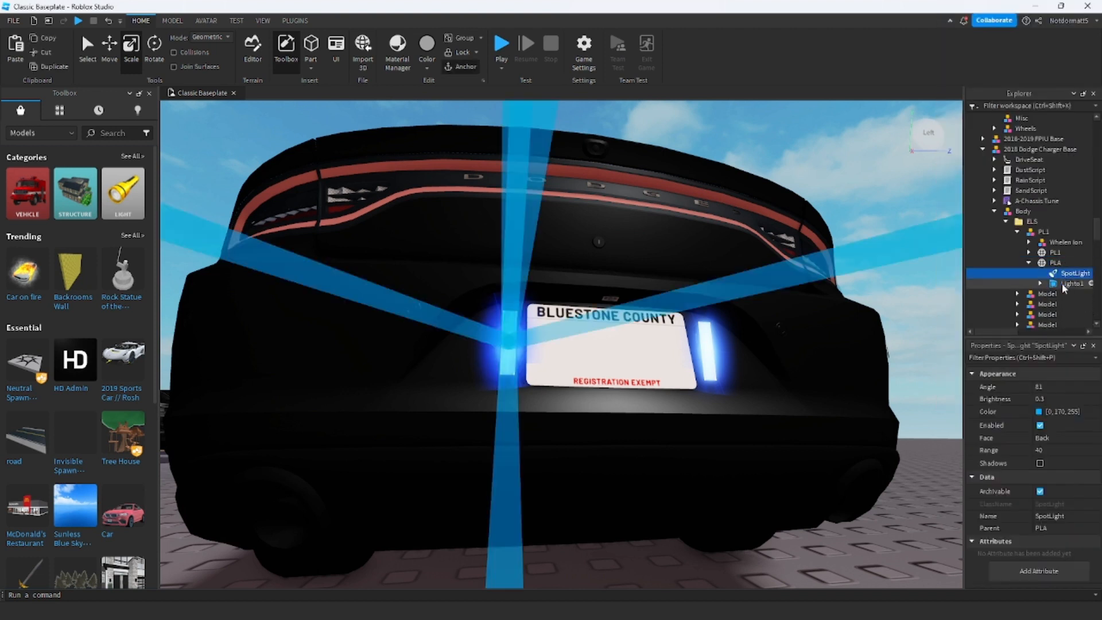
{"action": "left_click", "coordinate": [1063, 284]}
{"action": "left_click", "coordinate": [1065, 274], "text": "ctrl"}
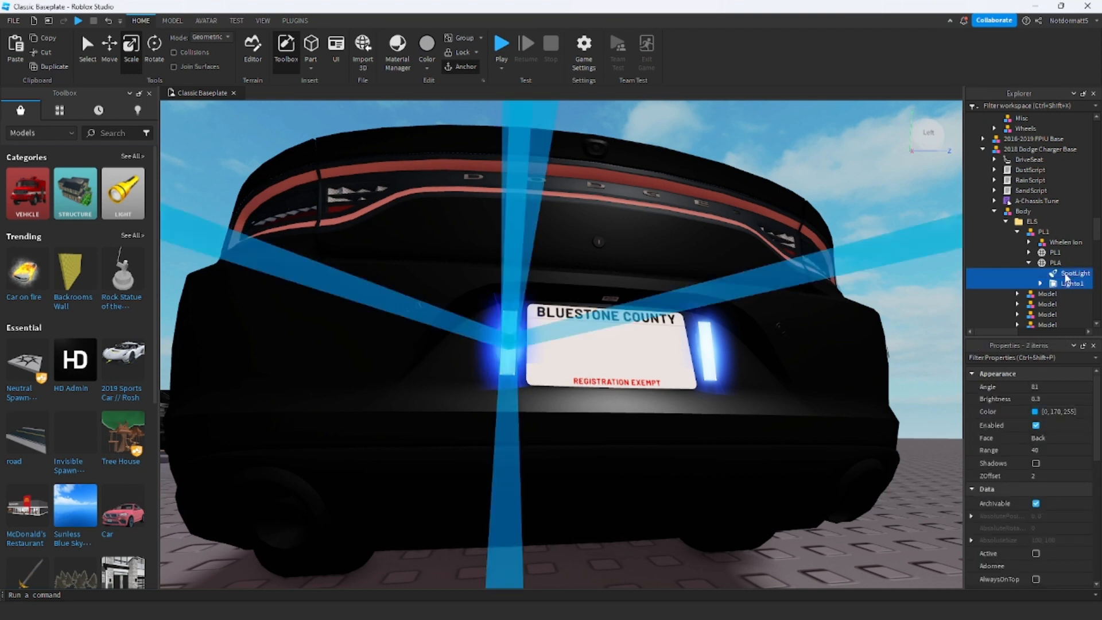
{"action": "key", "text": "ctrl+shift+v"}
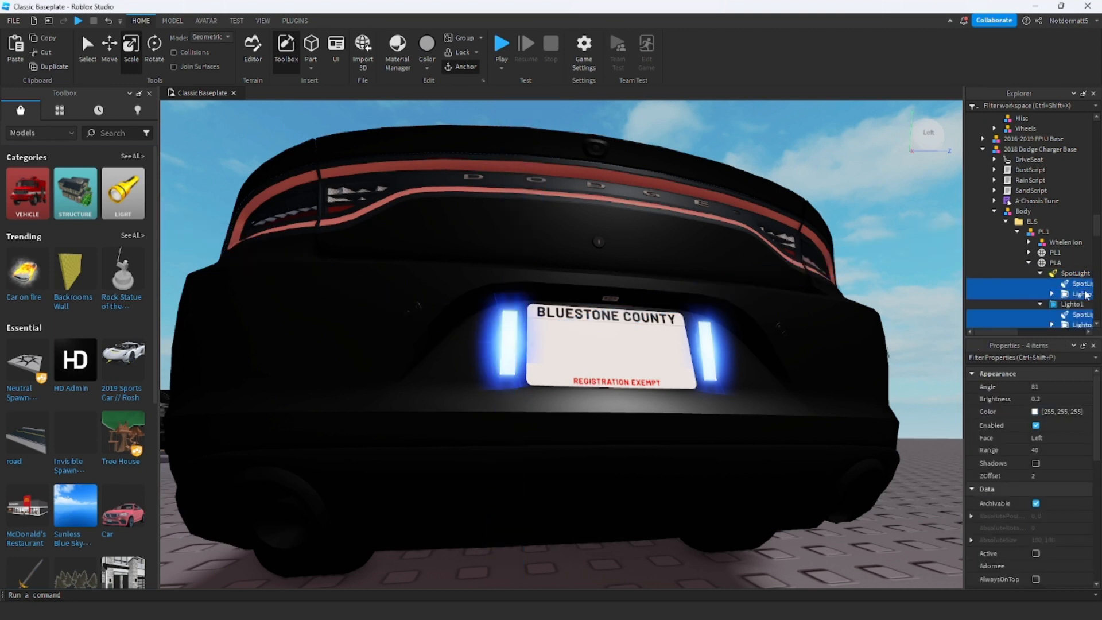
{"action": "key", "text": "ctrl+z"}
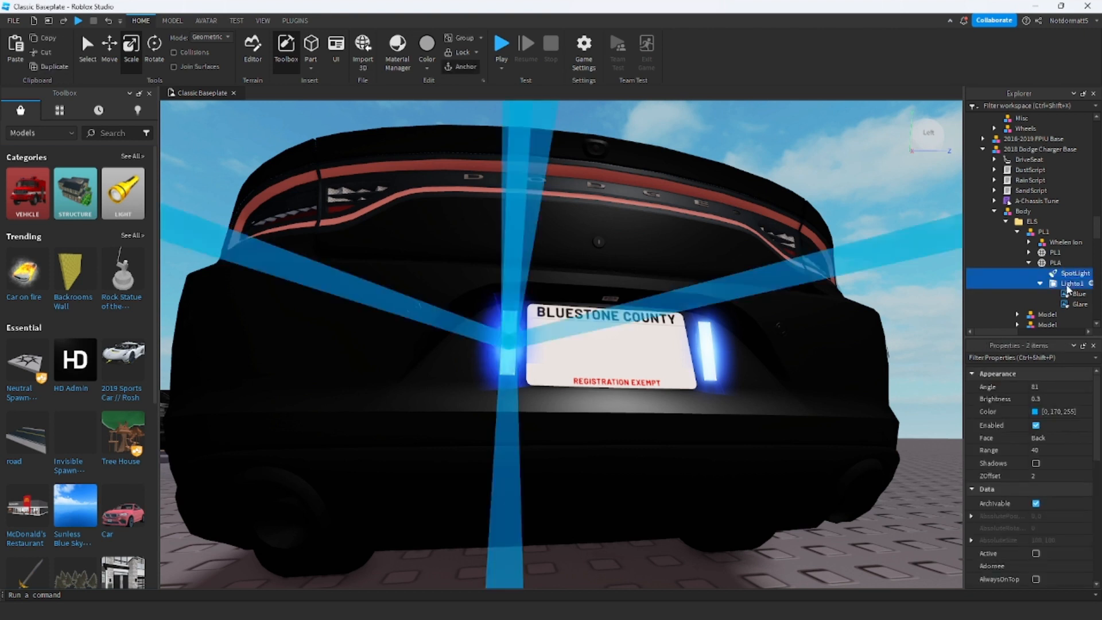
{"action": "key", "text": "Delete"}
{"action": "left_click", "coordinate": [1049, 264]}
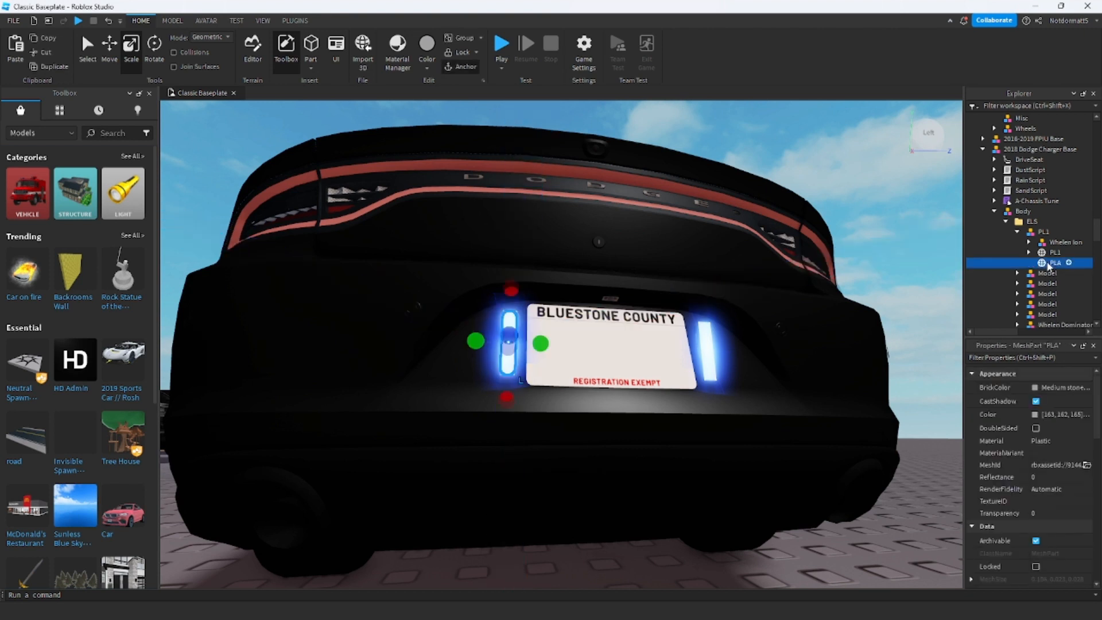
{"action": "key", "text": "ctrl+shift+v"}
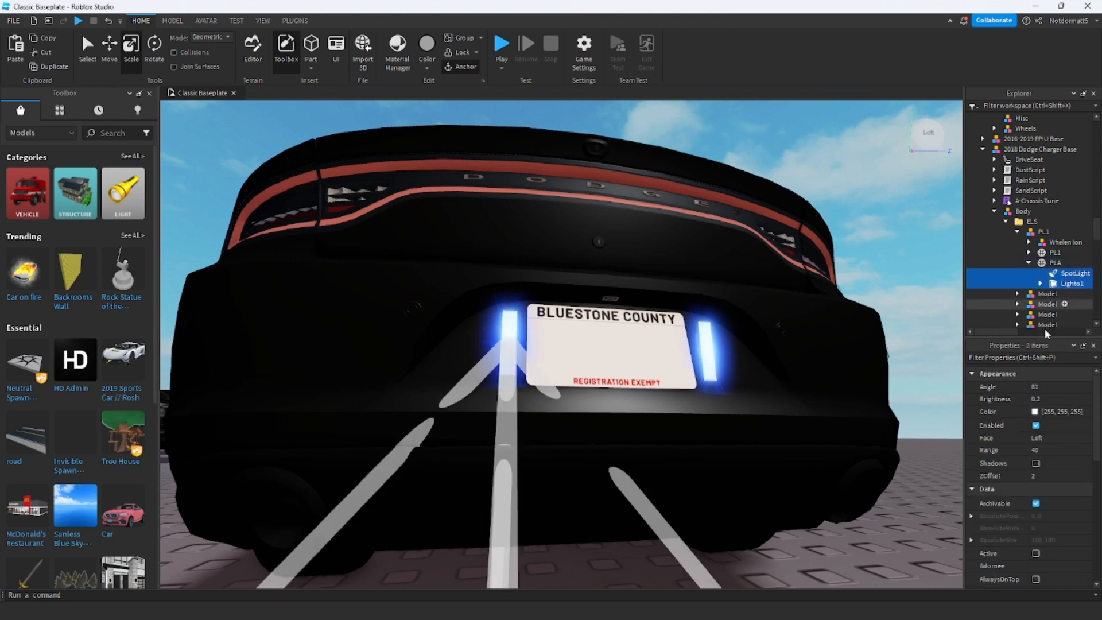
Filter the properties by FACE and set the Face of both PLA's SpotLight and Lights1 to Back.
{"action": "left_click", "coordinate": [1007, 357]}
{"action": "type", "text": "FACE"}
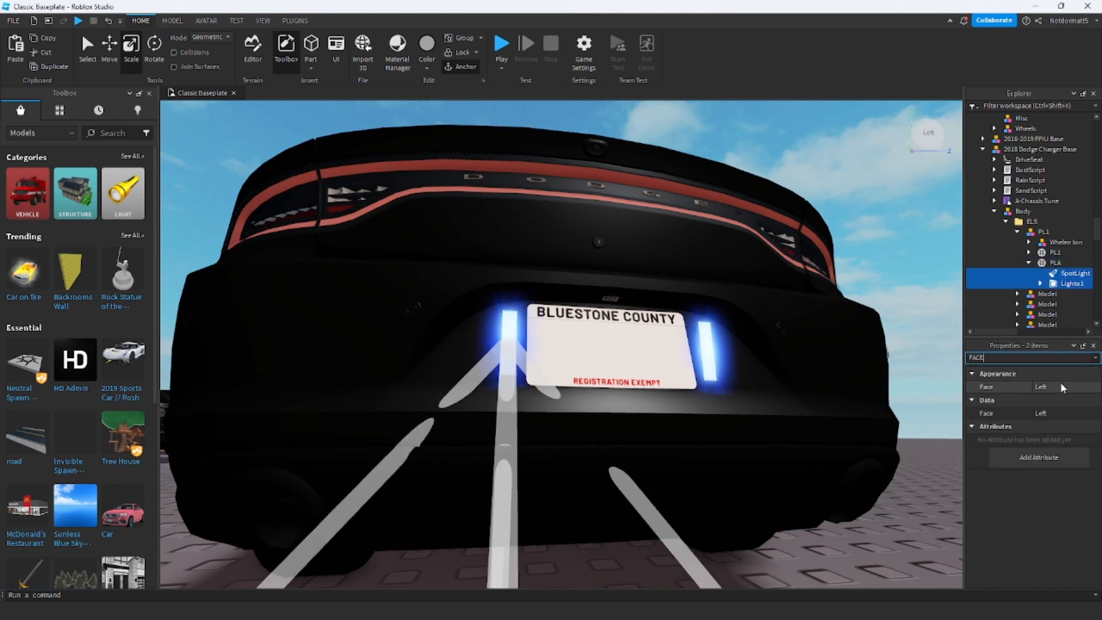
{"action": "left_click", "coordinate": [1062, 384]}
{"action": "left_click", "coordinate": [1061, 384]}
{"action": "left_click", "coordinate": [1057, 396]}
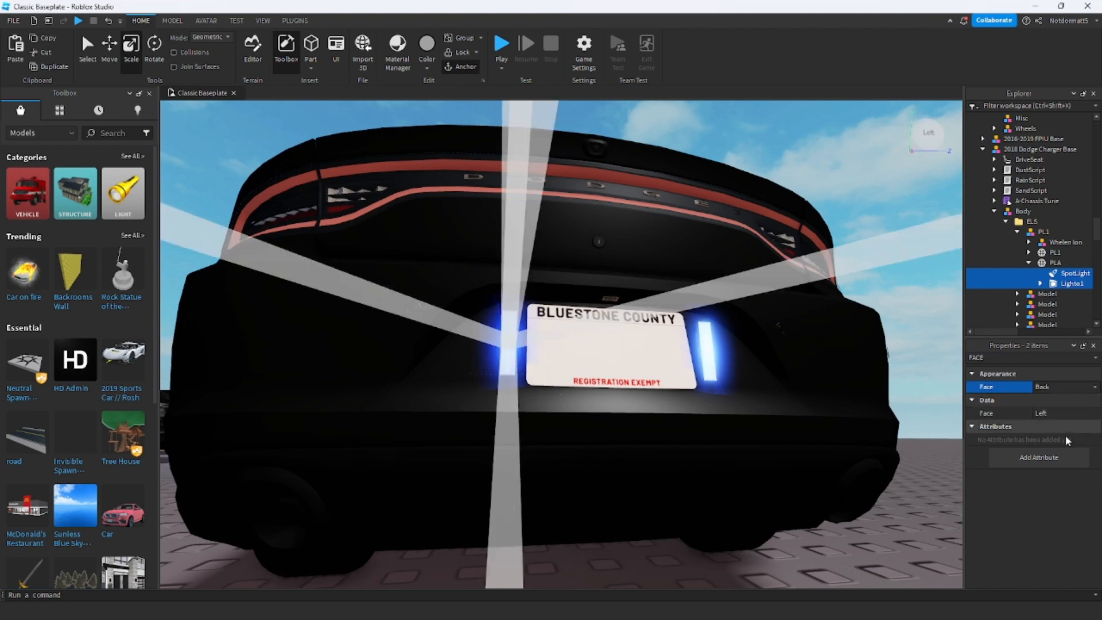
{"action": "left_click", "coordinate": [1059, 413]}
{"action": "left_click", "coordinate": [1060, 413]}
{"action": "left_click", "coordinate": [1059, 425]}
{"action": "right_click_drag", "start_coordinate": [819, 400], "coordinate": [818, 400]}
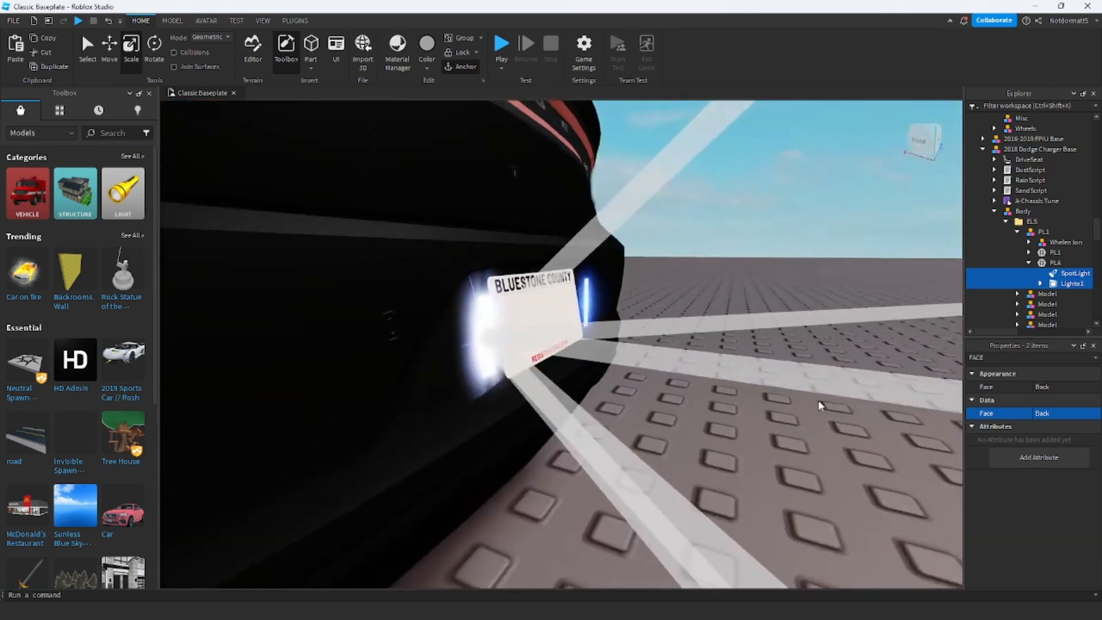
Rename the second model in the ELS folder, the other light beside the rear plate, as PL2.
{"action": "left_click", "coordinate": [1016, 231]}
{"action": "left_click", "coordinate": [1039, 242]}
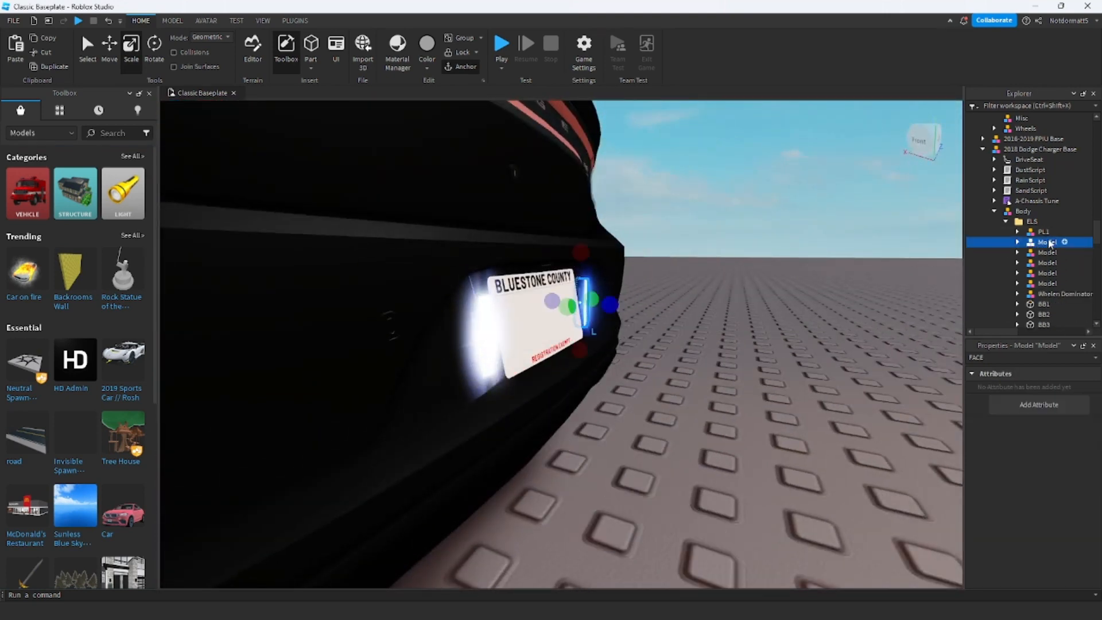
{"action": "right_click", "coordinate": [1042, 244]}
{"action": "left_click", "coordinate": [972, 80]}
{"action": "type", "text": "PL2"}
{"action": "key", "text": "Return"}
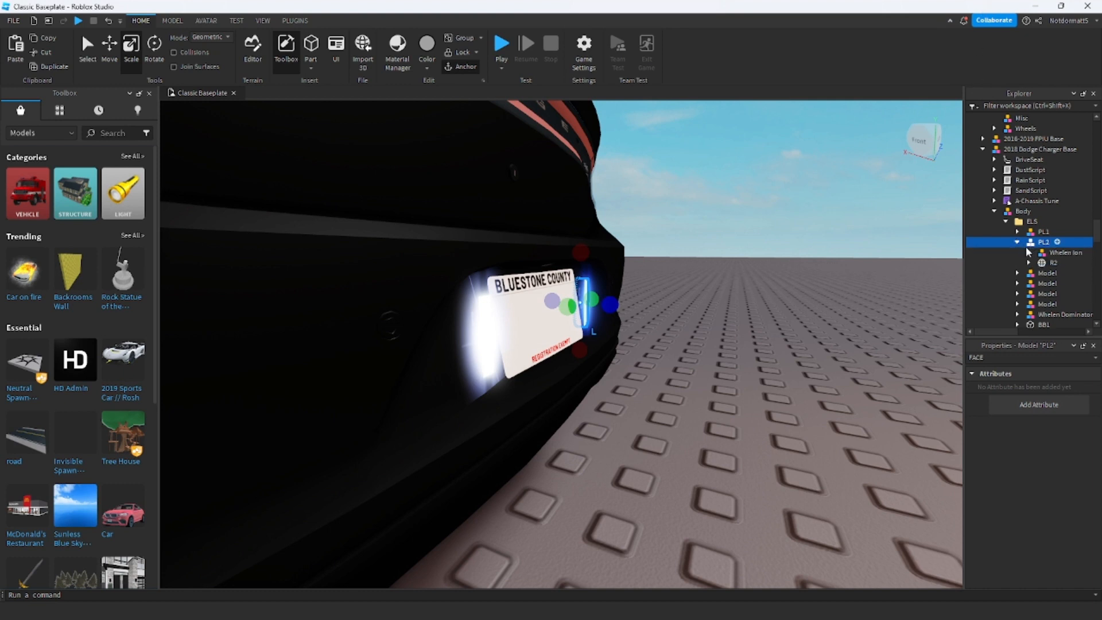
Rename the R2 mesh inside the PL2 model as PL2.
{"action": "right_click", "coordinate": [1038, 253]}
{"action": "left_click", "coordinate": [970, 82]}
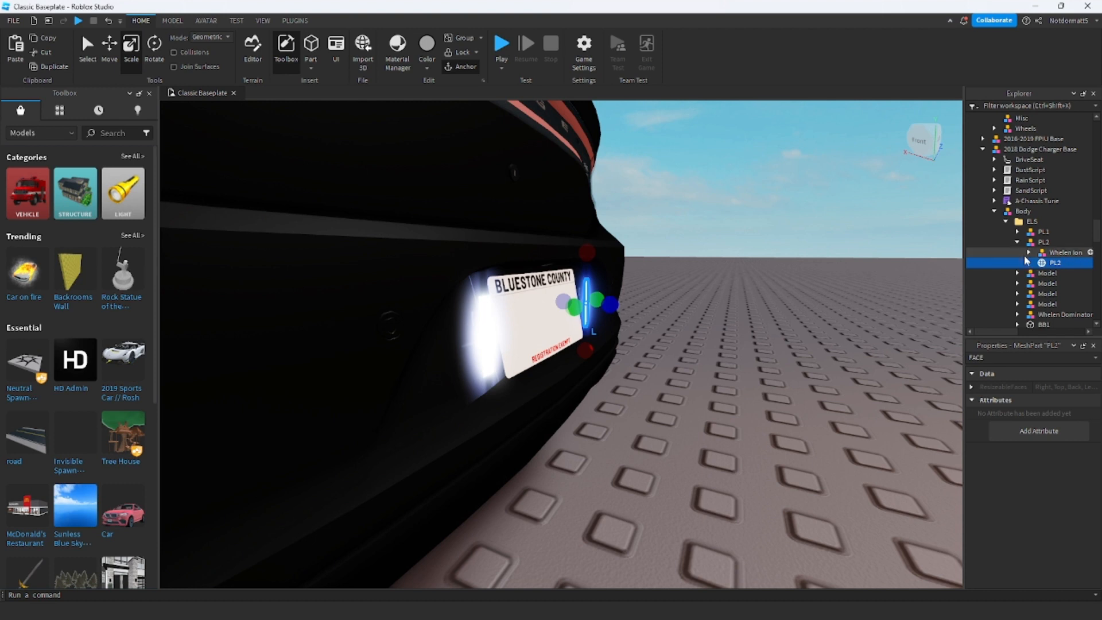
{"action": "left_click", "coordinate": [1053, 255]}
{"action": "left_click", "coordinate": [1054, 264]}
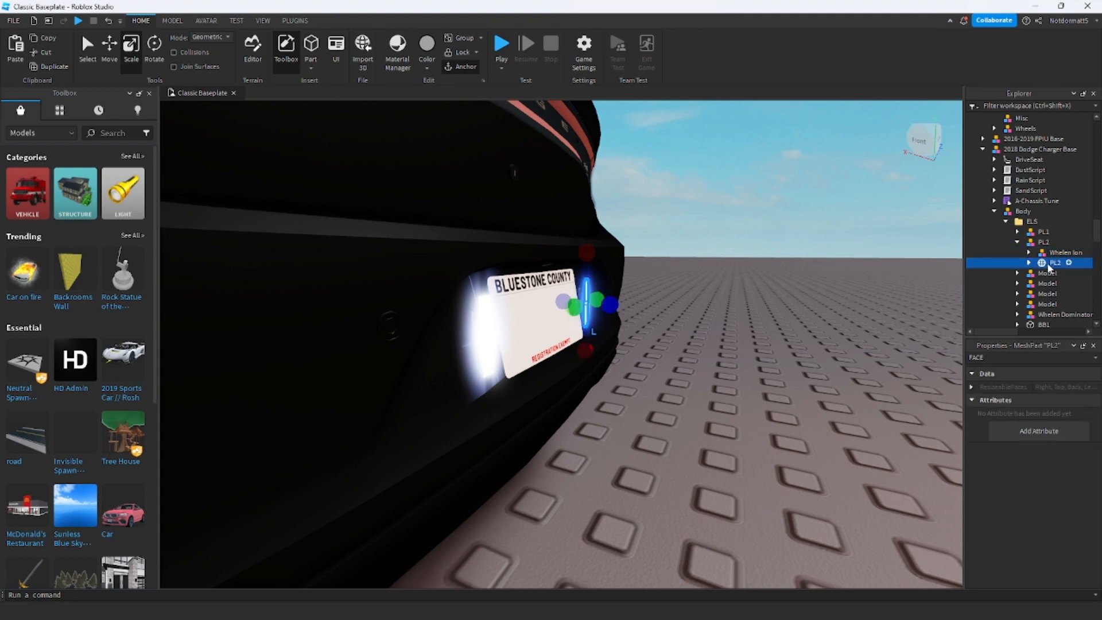
Duplicate the PL2 mesh inside the PL2 model and rename the copy as PLB.
{"action": "key", "text": "ctrl+d"}
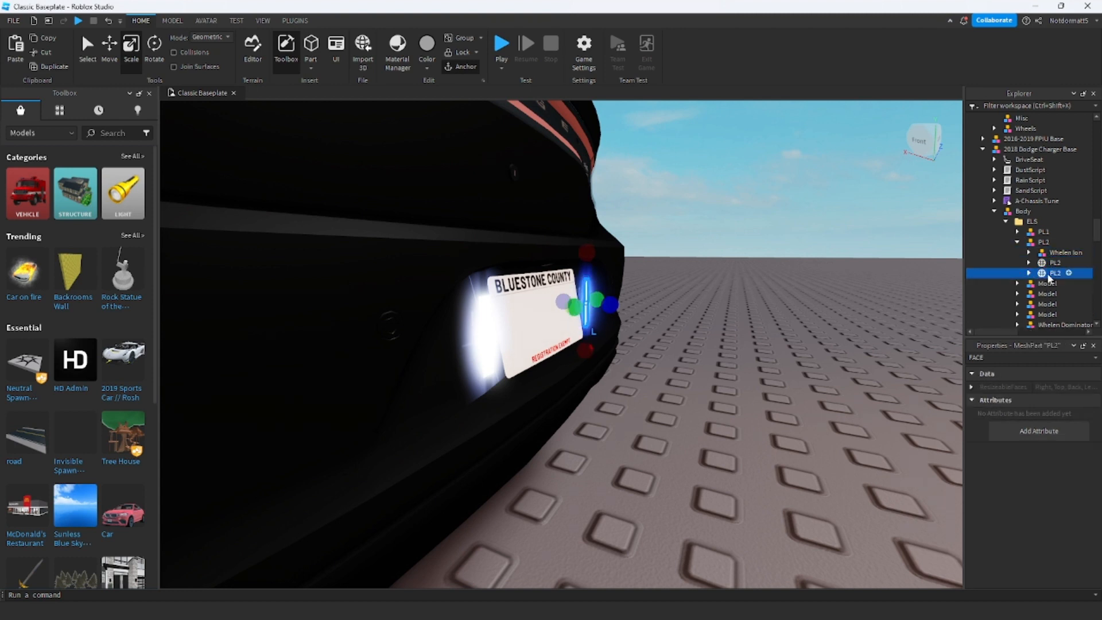
{"action": "right_click", "coordinate": [1048, 278]}
{"action": "left_click", "coordinate": [974, 86]}
{"action": "type", "text": "P"}
{"action": "key", "text": "Return"}
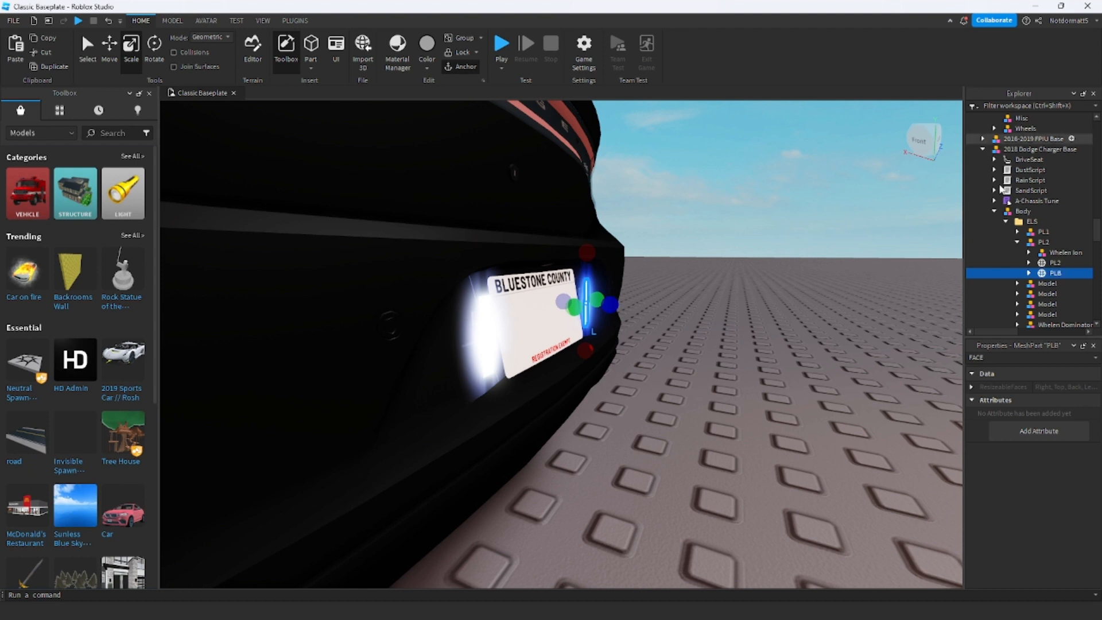
Replace the SpotLight and Lights1 inside the PLB mesh with the copied white ones.
{"action": "left_click", "coordinate": [1028, 273]}
{"action": "left_click", "coordinate": [1054, 284]}
{"action": "left_click", "coordinate": [1071, 293]}
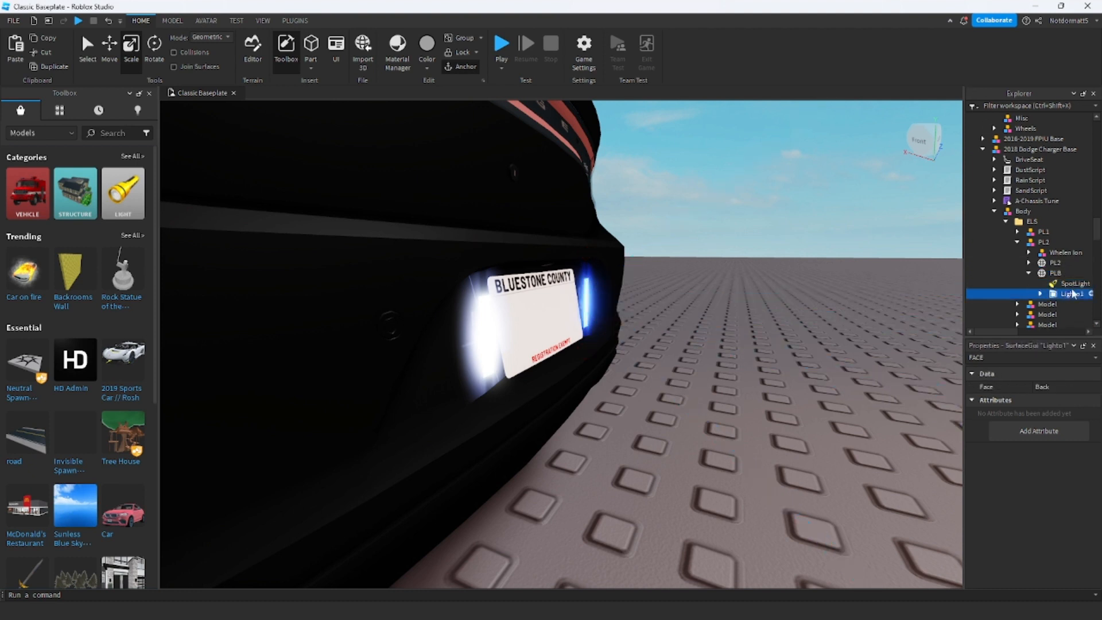
{"action": "left_click", "coordinate": [1067, 283], "text": "shift"}
{"action": "key", "text": "Delete"}
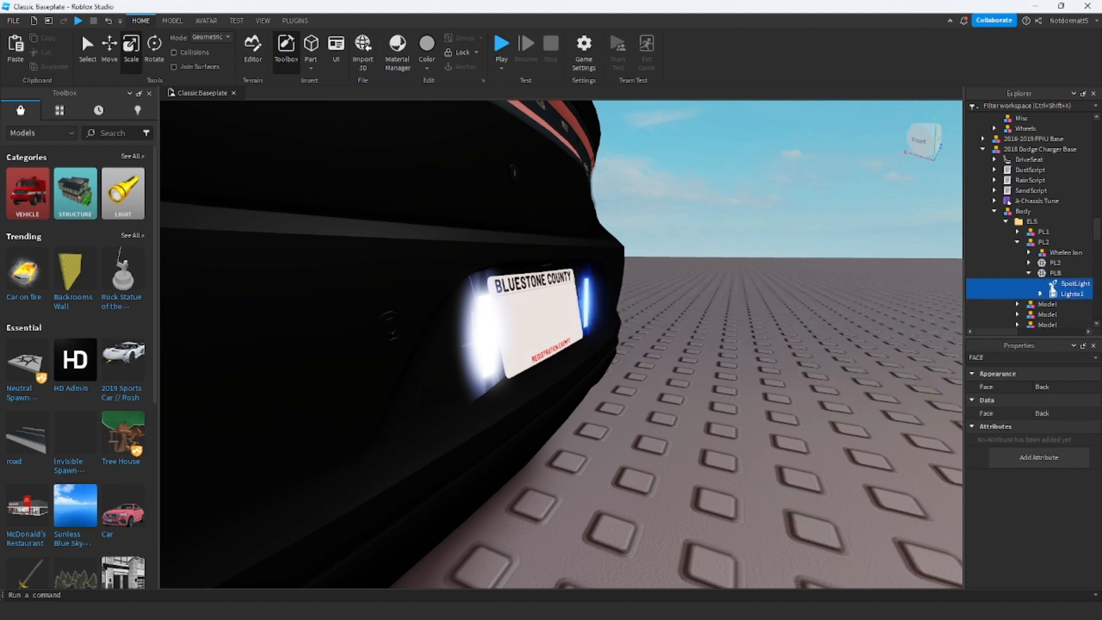
{"action": "left_click", "coordinate": [1046, 273]}
{"action": "key", "text": "ctrl+z"}
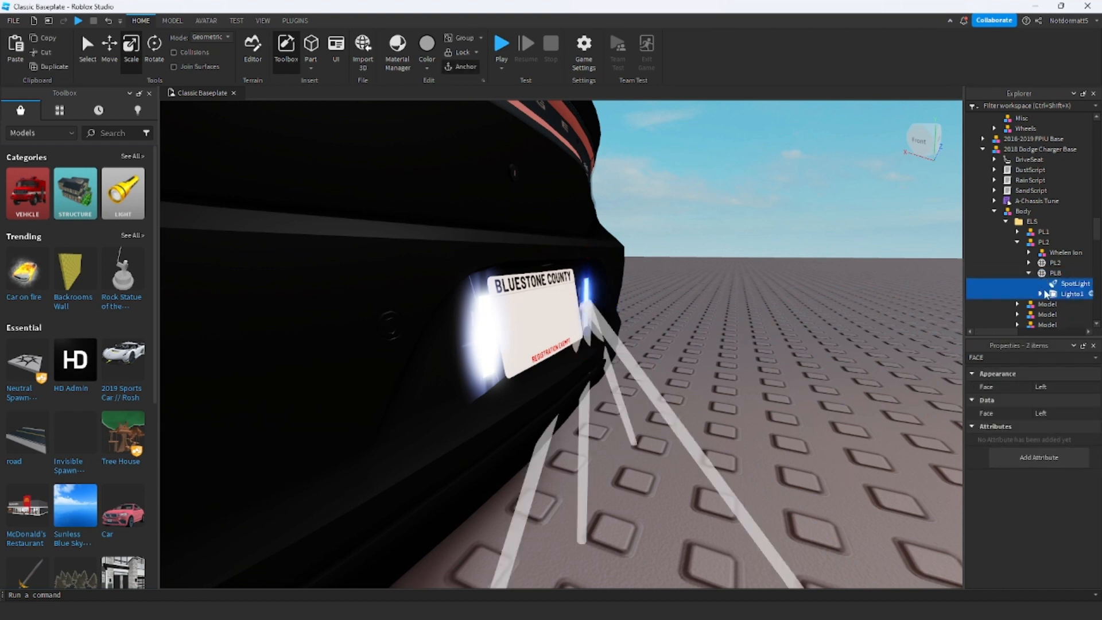
Set the Face of the SpotLight and Lights1 inside the PLB mesh to Back.
{"action": "left_click", "coordinate": [1056, 388]}
{"action": "left_click", "coordinate": [1056, 393]}
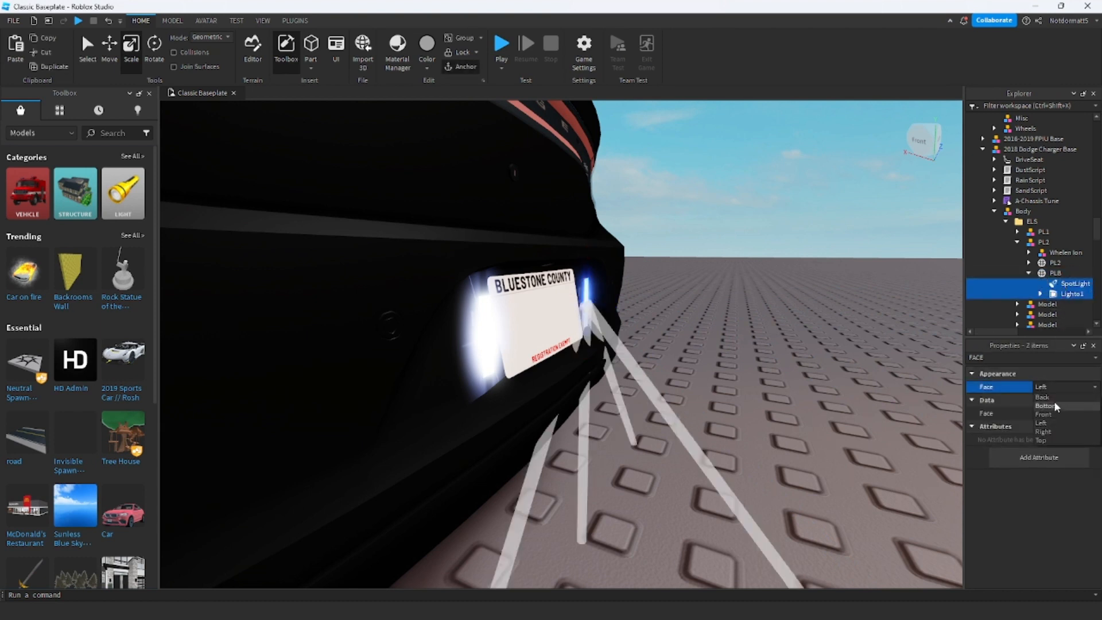
{"action": "left_click", "coordinate": [1053, 390]}
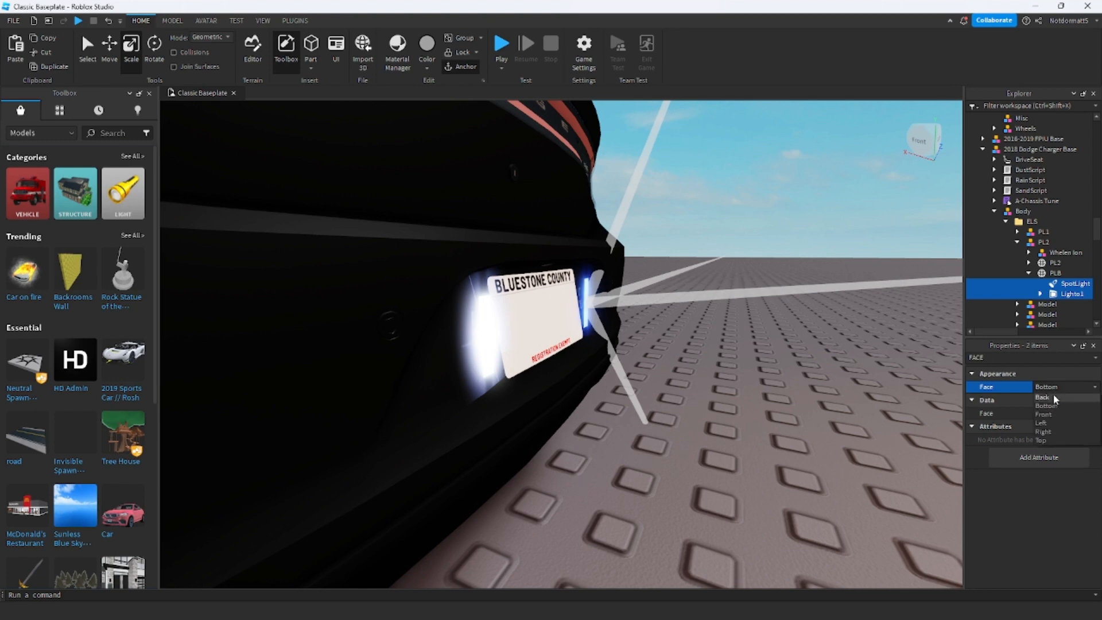
{"action": "left_click", "coordinate": [1054, 397]}
{"action": "left_click", "coordinate": [1056, 414]}
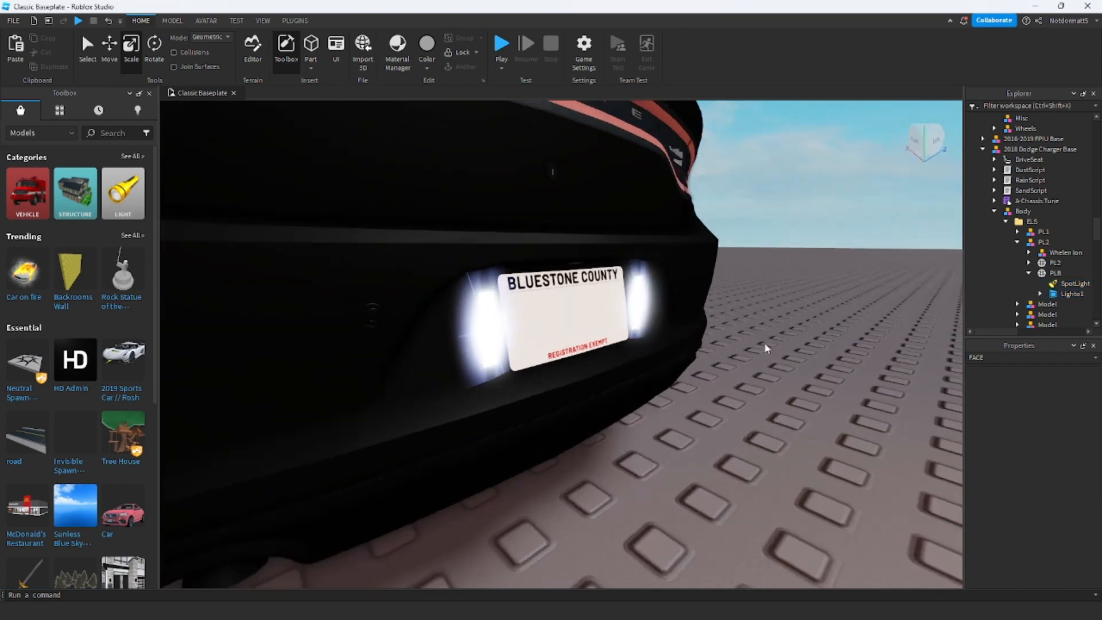
Rename the ELS folder model that holds the blue side-mirror light as ML1.
{"action": "right_click_drag", "start_coordinate": [765, 344], "coordinate": [764, 342]}
{"action": "scroll", "coordinate": [764, 343], "scroll_direction": "down", "scroll_amount": 5}
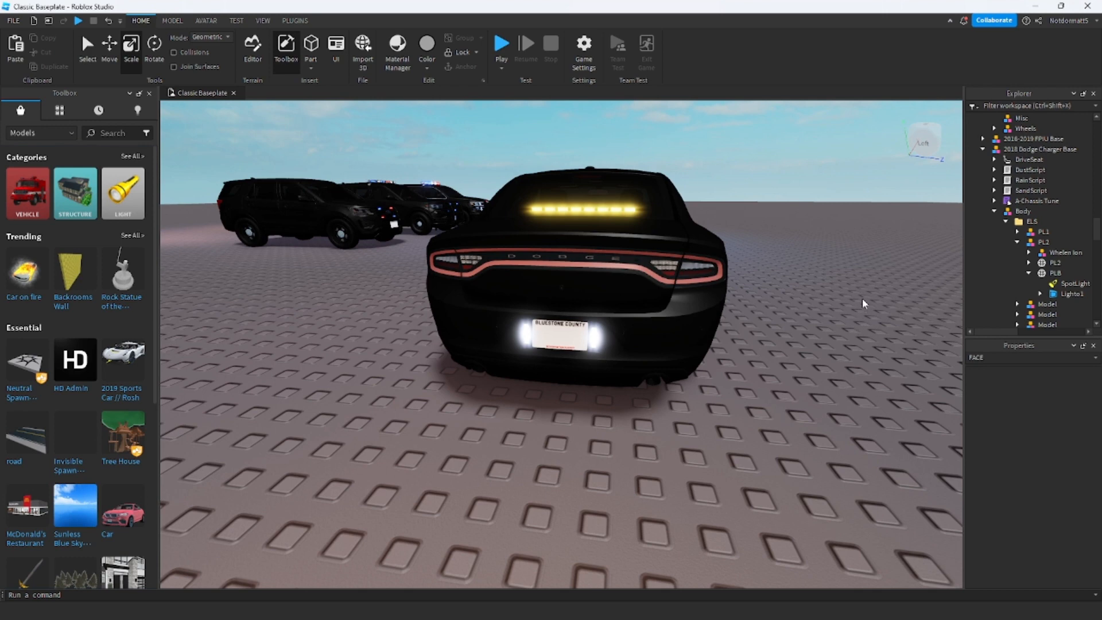
{"action": "right_click_drag", "start_coordinate": [861, 291], "coordinate": [827, 257]}
{"action": "key", "text": "d"}
{"action": "mouse_move", "coordinate": [686, 354]}
{"action": "right_mouse_down"}
{"action": "mouse_move", "coordinate": [666, 338]}
{"action": "mouse_move", "coordinate": [721, 362]}
{"action": "mouse_move", "coordinate": [704, 361]}
{"action": "right_mouse_up"}
{"action": "key", "text": "d"}
{"action": "key", "text": "w"}
{"action": "key", "text": "d"}
{"action": "key", "text": "s"}
{"action": "key", "text": "s"}
{"action": "key", "text": "a"}
{"action": "key", "text": "d"}
{"action": "right_click_drag", "start_coordinate": [784, 460], "coordinate": [785, 457]}
{"action": "key", "text": "d"}
{"action": "key", "text": "w"}
{"action": "key", "text": "w"}
{"action": "key", "text": "d"}
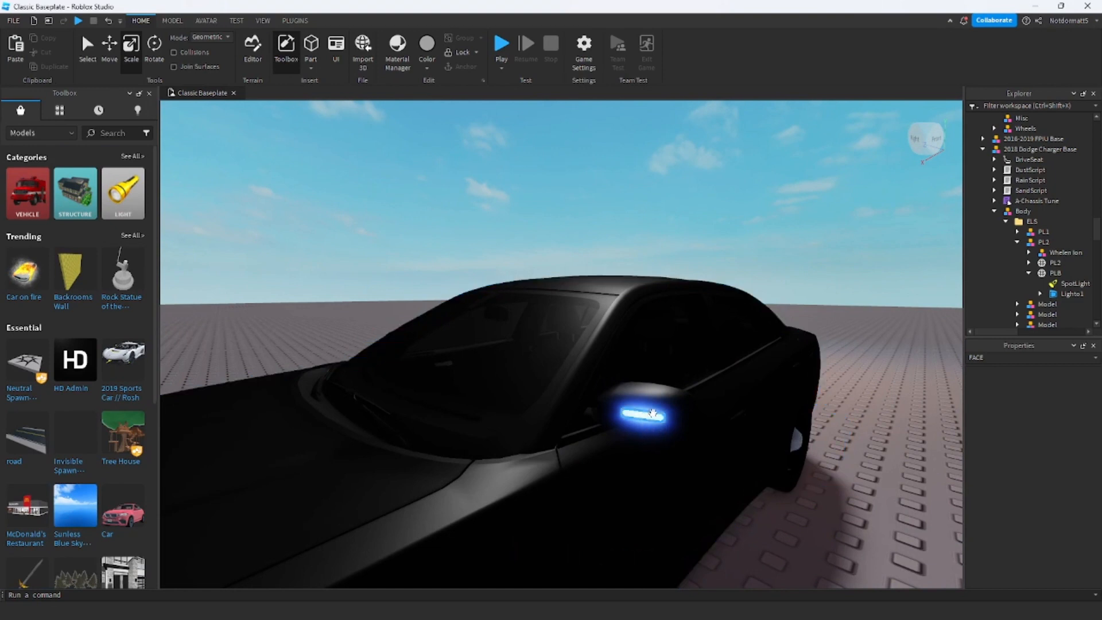
{"action": "left_click", "coordinate": [655, 413]}
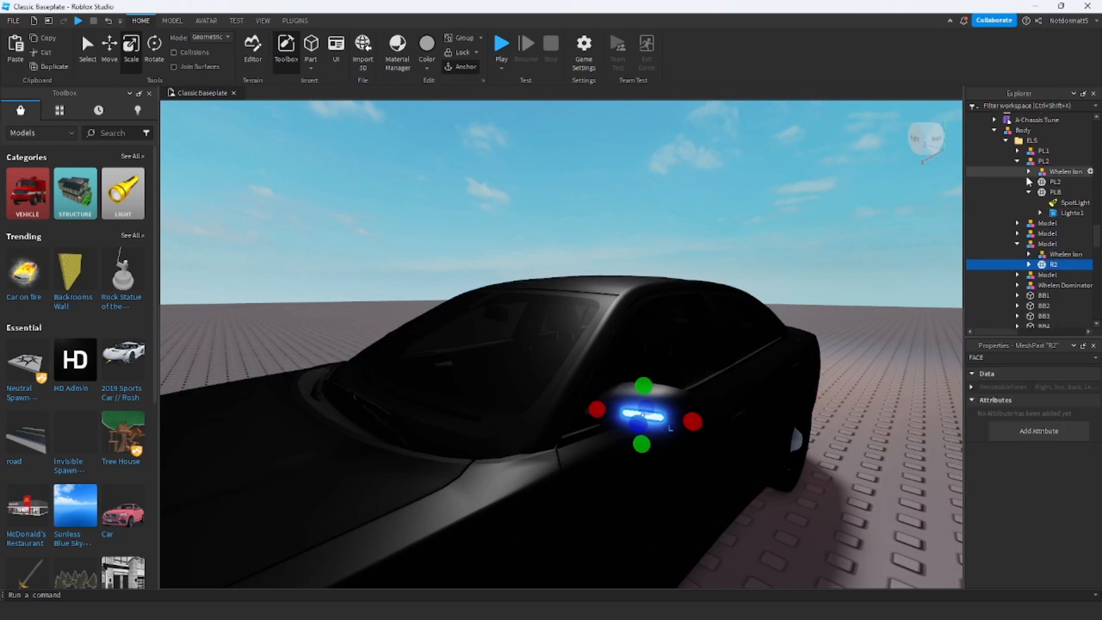
{"action": "left_click", "coordinate": [1017, 161]}
{"action": "right_click", "coordinate": [1033, 192]}
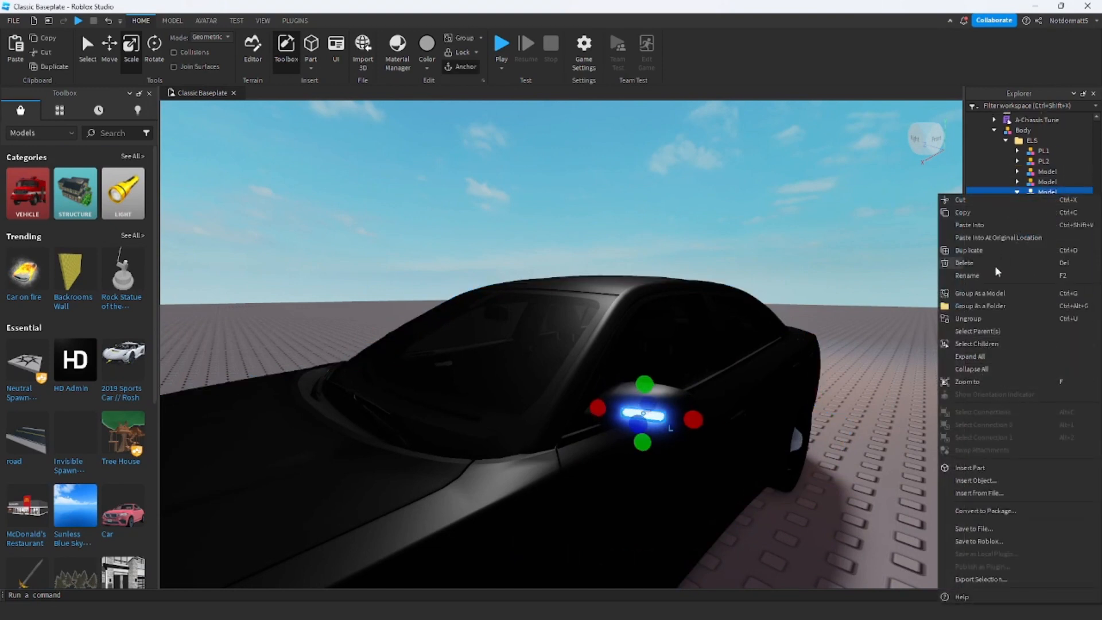
{"action": "left_click", "coordinate": [967, 275]}
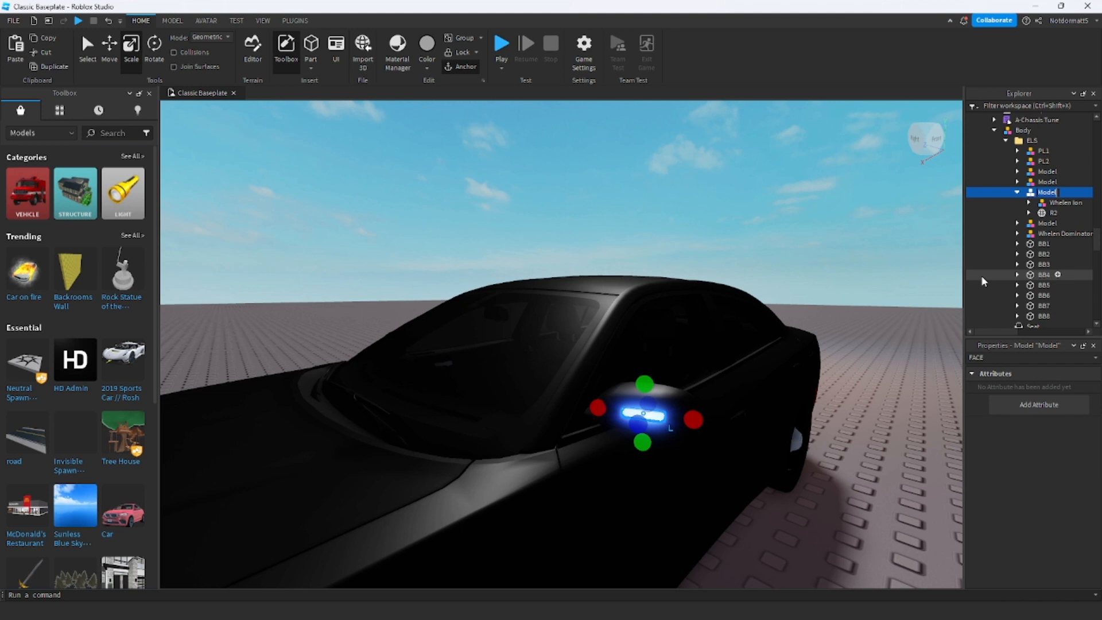
{"action": "type", "text": "ML1"}
{"action": "key", "text": "Return"}
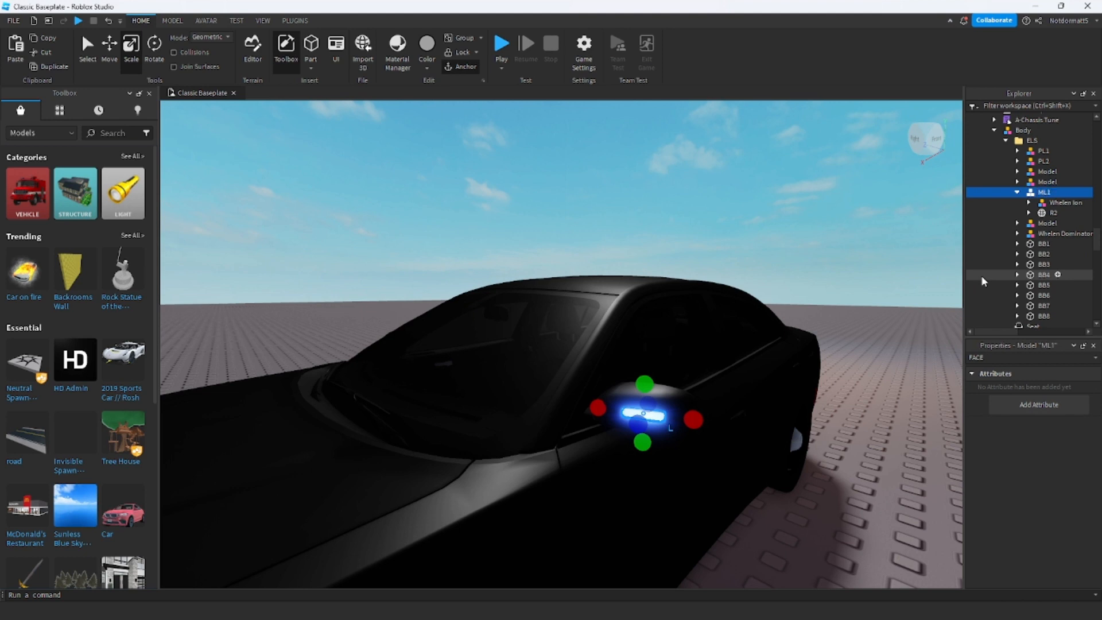
Rename the R2 mesh inside the ML1 model as ML1.
{"action": "right_click", "coordinate": [1054, 214]}
{"action": "left_click", "coordinate": [1005, 290]}
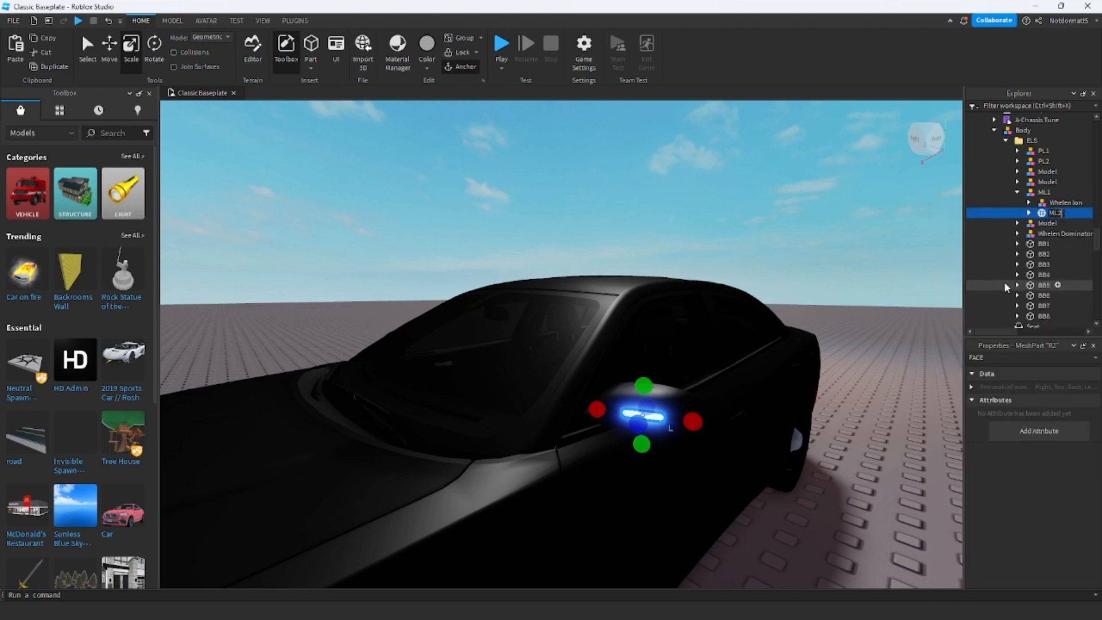
{"action": "type", "text": "ML1"}
{"action": "key", "text": "Return"}
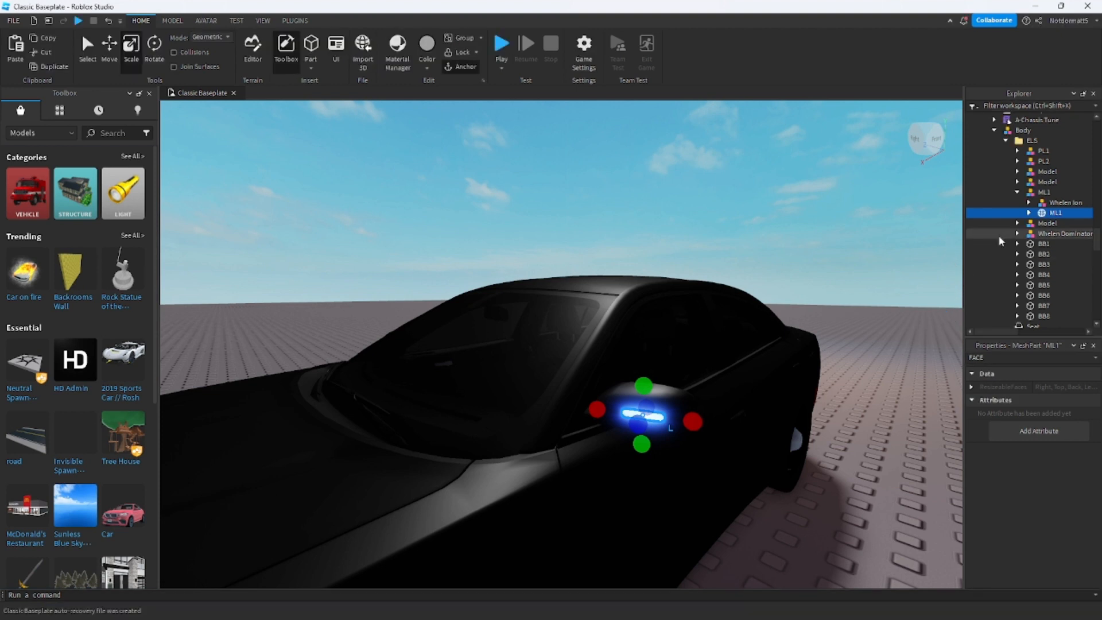
Give the duplicate mesh in the ML1 model the copied white SpotLight and Lights1, with their Face set to Back.
{"action": "key", "text": "ctrl+v"}
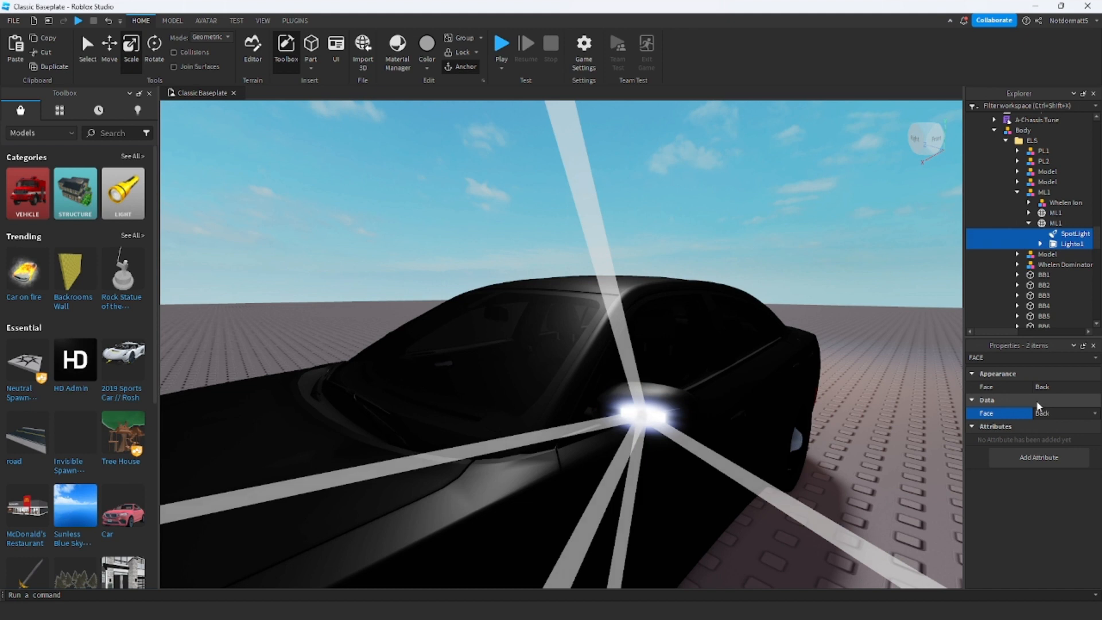
{"action": "left_click", "coordinate": [1042, 387]}
{"action": "left_click", "coordinate": [1043, 387]}
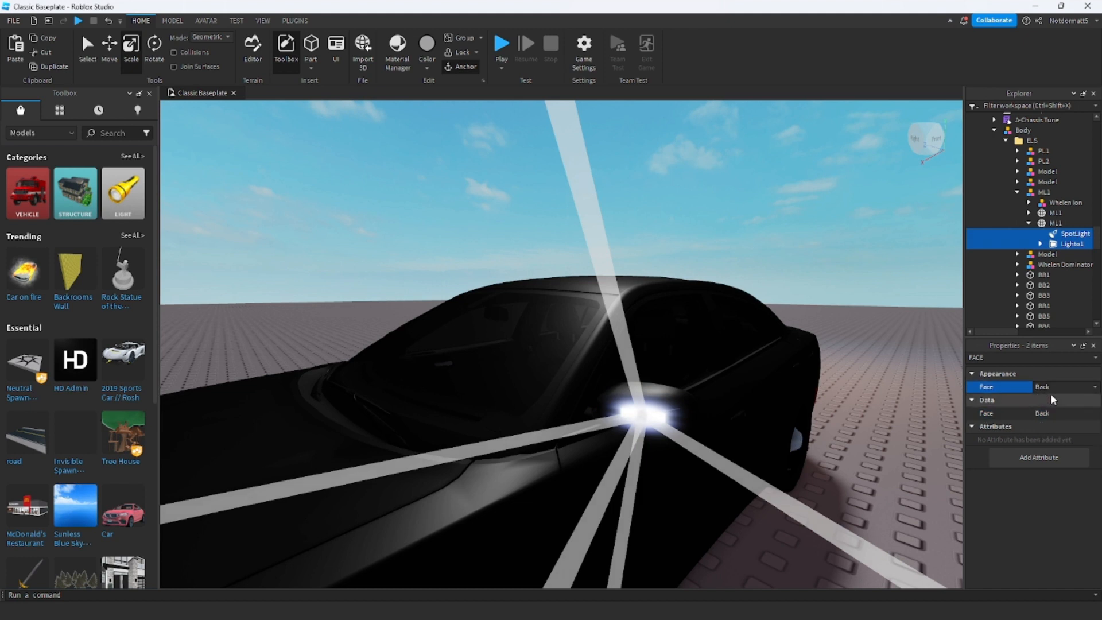
{"action": "left_click", "coordinate": [1049, 423]}
{"action": "left_click", "coordinate": [1056, 388]}
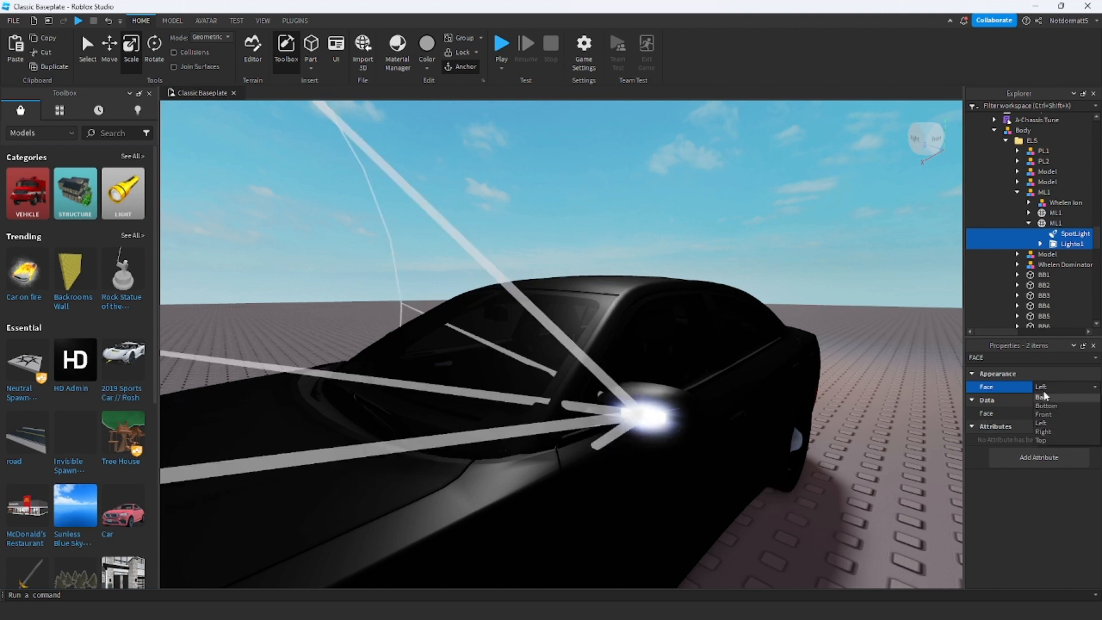
{"action": "left_click", "coordinate": [1042, 397]}
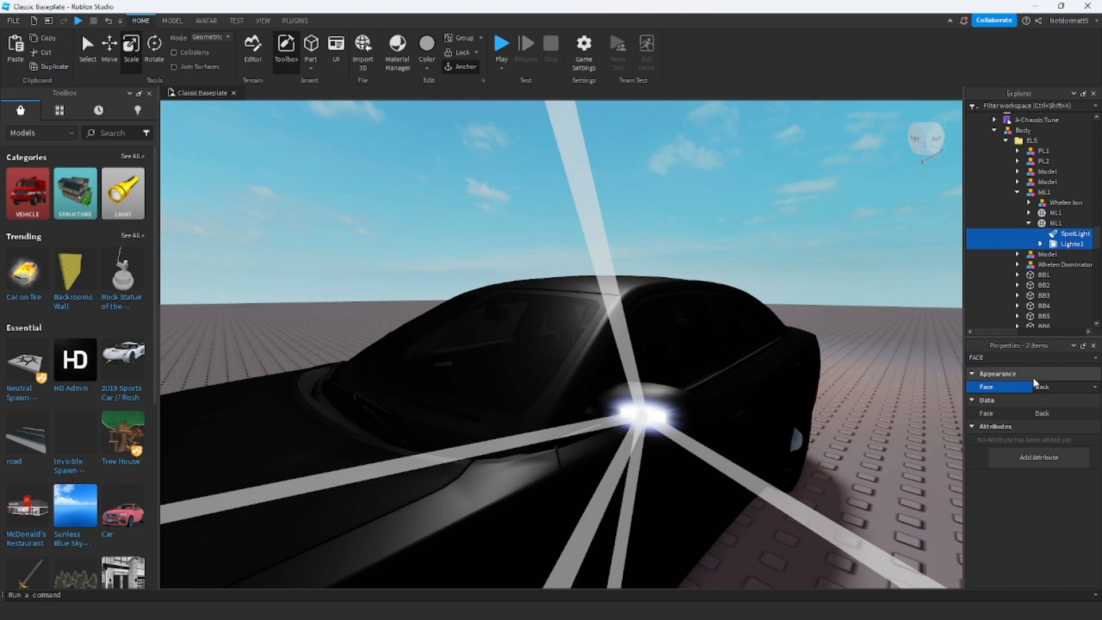
{"action": "right_click_drag", "start_coordinate": [640, 354], "coordinate": [640, 359]}
{"action": "right_click_drag", "start_coordinate": [471, 336], "coordinate": [471, 335]}
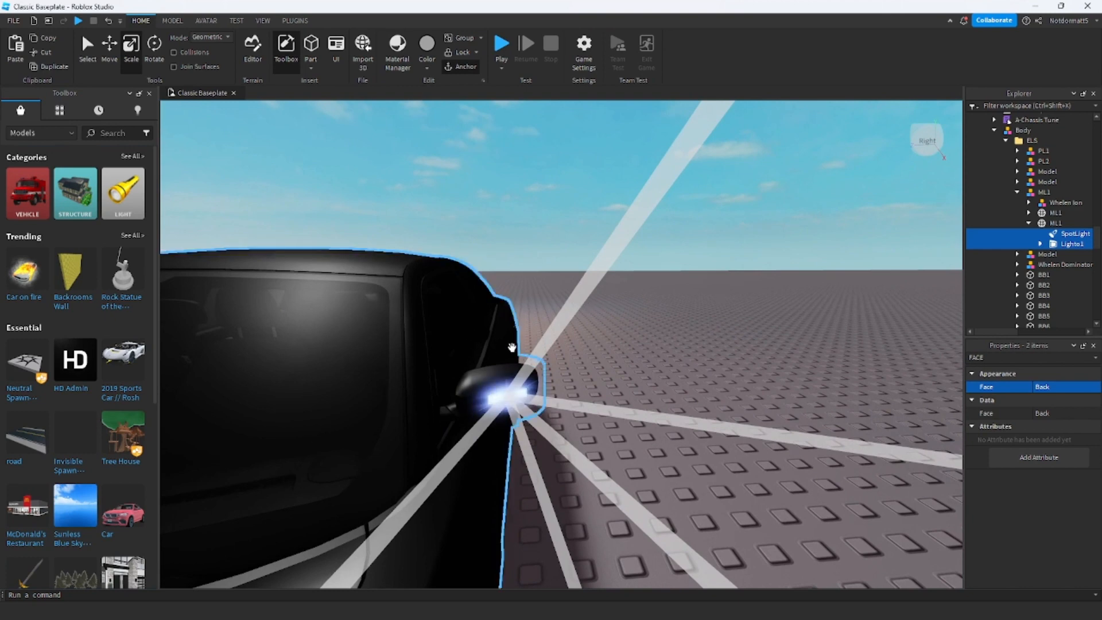
{"action": "right_click_drag", "start_coordinate": [534, 258], "coordinate": [554, 304]}
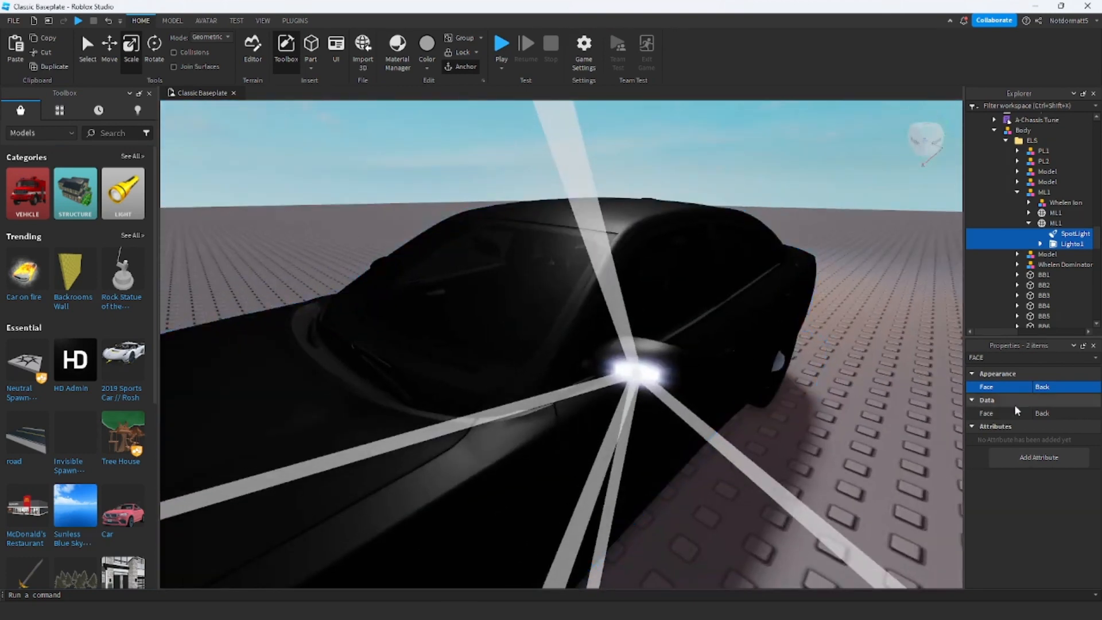
{"action": "left_click", "coordinate": [1027, 223]}
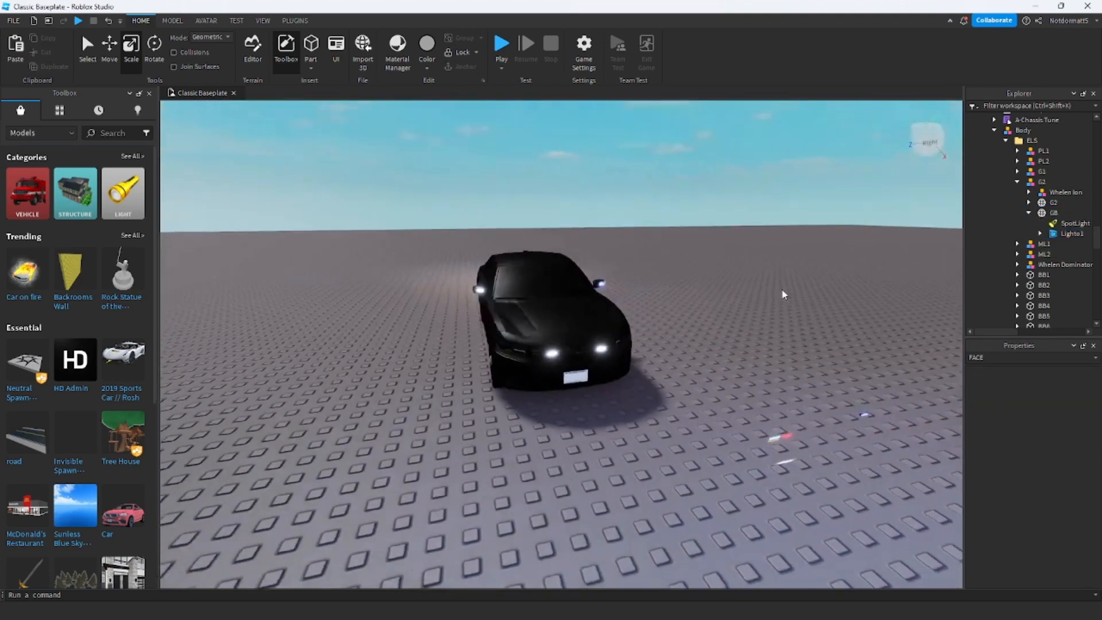
Examine the contents of the PL1, PL2, G1, G2, ML1, ML2 and Whelen Dominator models in the ELS folder.
{"action": "right_click_drag", "start_coordinate": [784, 294], "coordinate": [782, 289]}
{"action": "scroll", "coordinate": [781, 289], "scroll_direction": "up", "scroll_amount": 5}
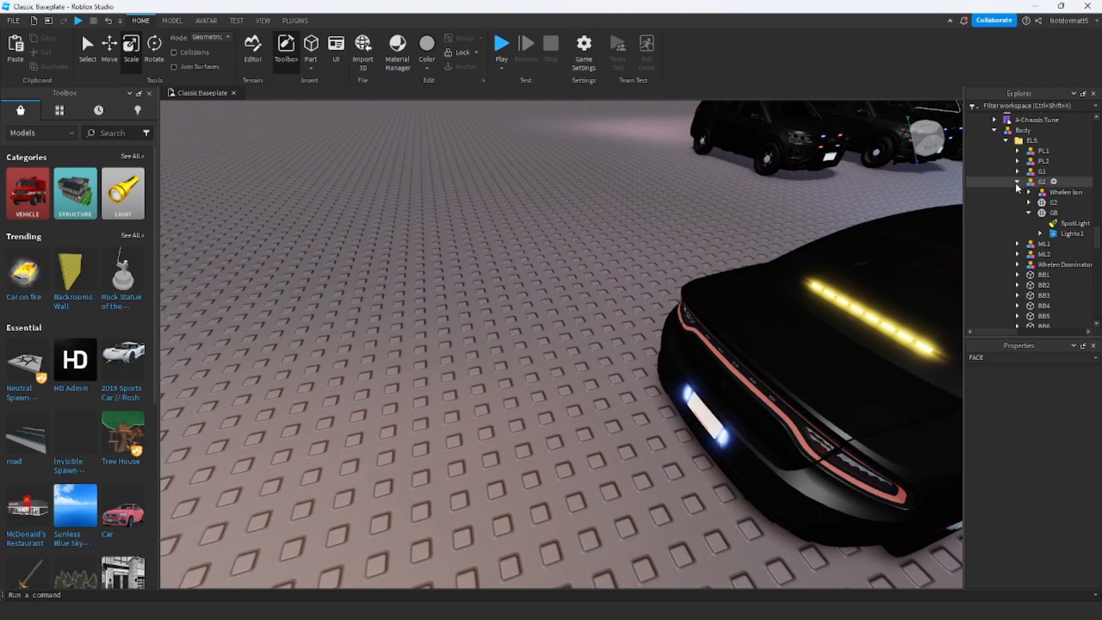
{"action": "left_click", "coordinate": [1016, 182]}
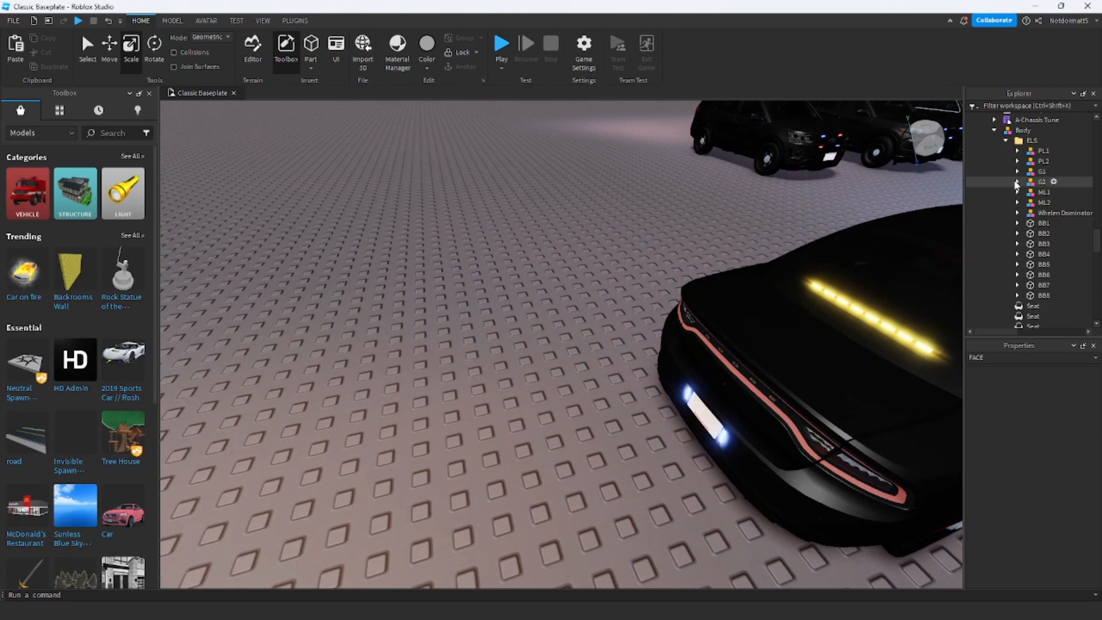
{"action": "left_click", "coordinate": [1017, 151]}
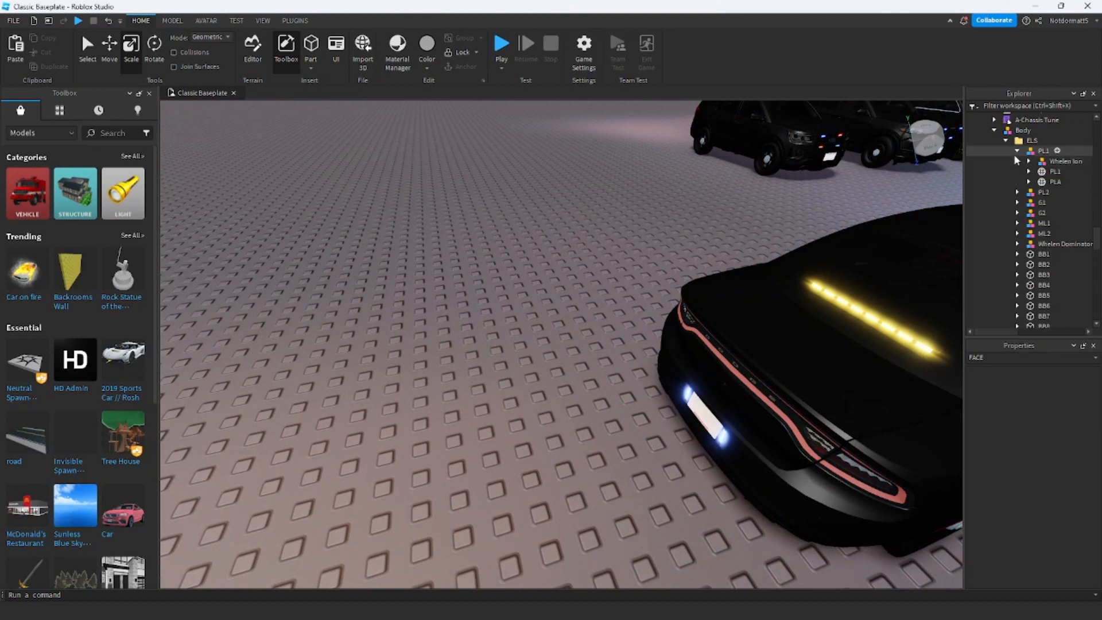
{"action": "left_click", "coordinate": [1017, 151]}
{"action": "left_click", "coordinate": [1017, 161]}
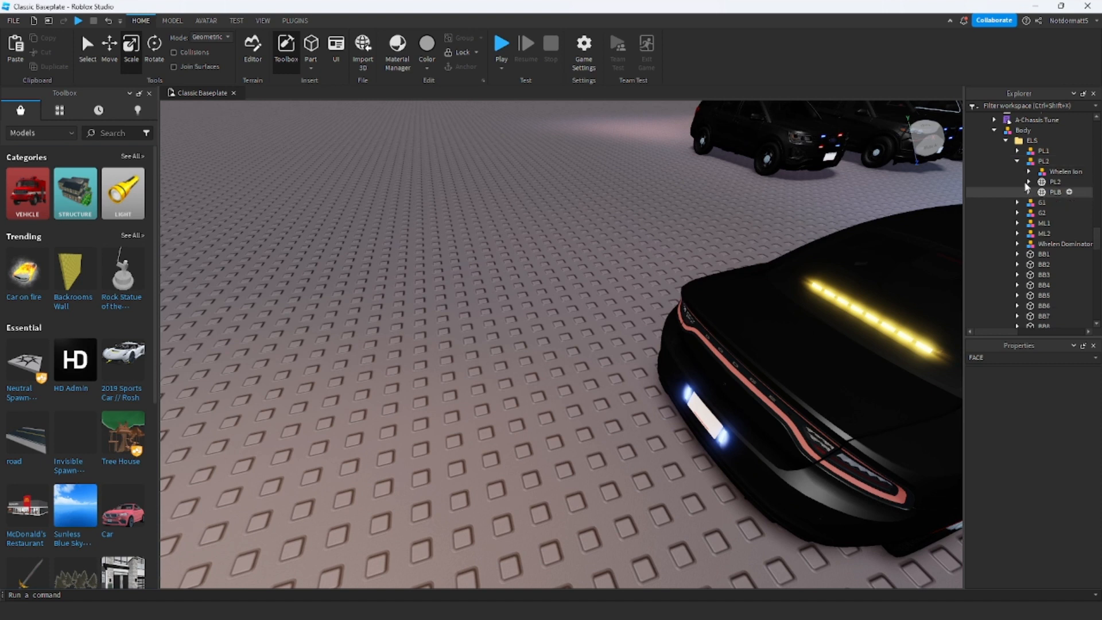
{"action": "left_click", "coordinate": [1016, 162]}
{"action": "left_click", "coordinate": [1017, 172]}
{"action": "left_click", "coordinate": [1017, 172]}
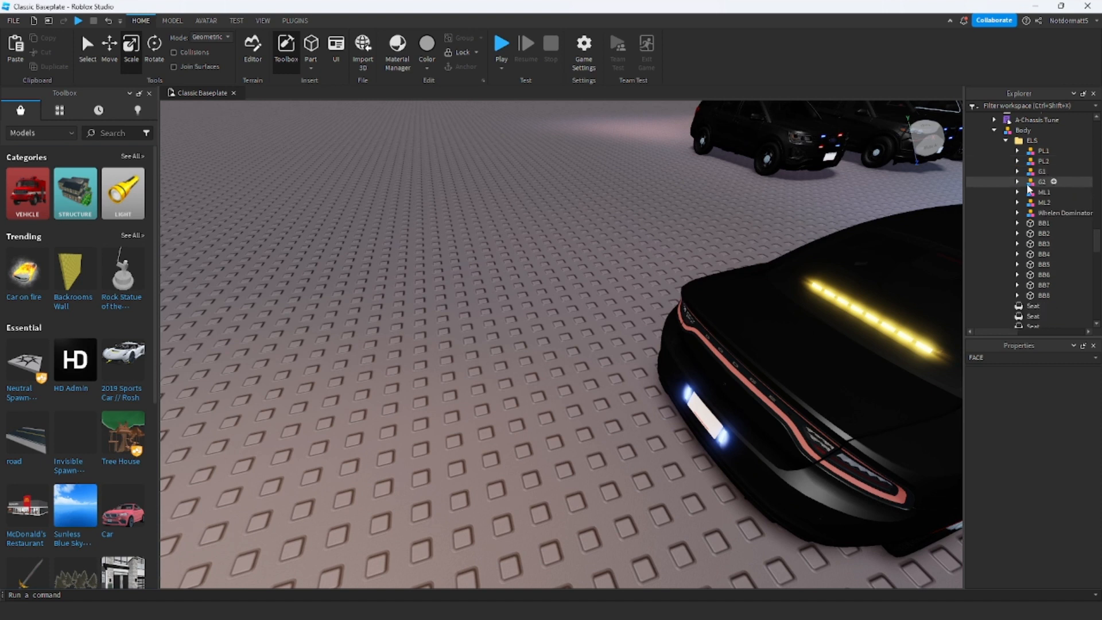
{"action": "left_click", "coordinate": [1017, 182]}
{"action": "left_click", "coordinate": [1017, 182]}
{"action": "left_click", "coordinate": [1017, 192]}
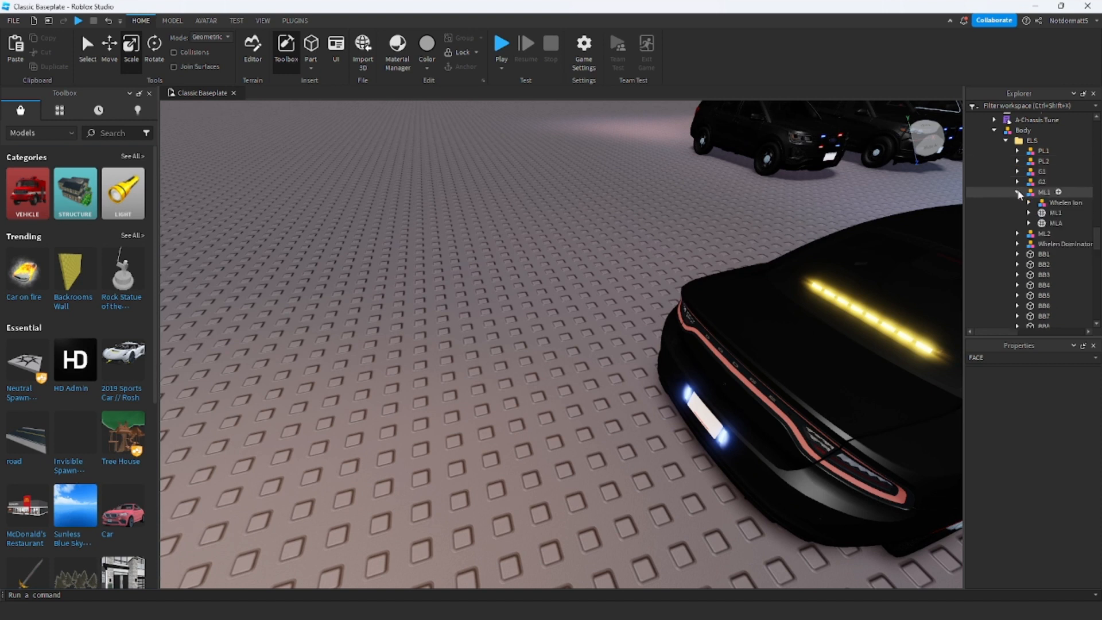
{"action": "left_click", "coordinate": [1018, 193]}
{"action": "left_click", "coordinate": [1017, 202]}
{"action": "left_click", "coordinate": [1017, 202]}
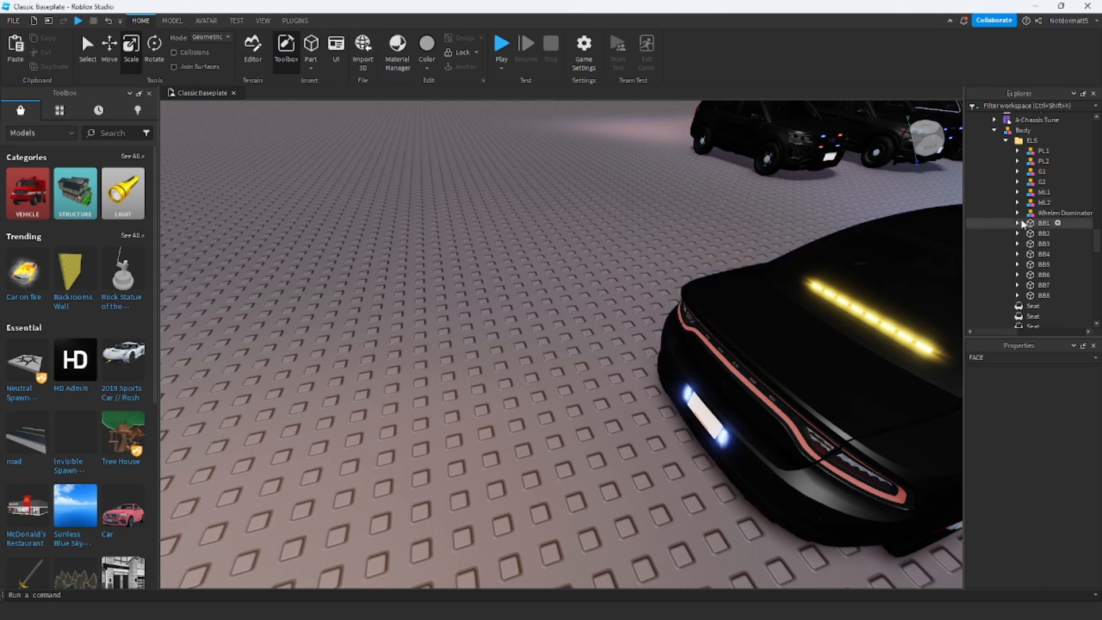
{"action": "left_click", "coordinate": [1017, 213]}
{"action": "left_click", "coordinate": [1017, 214]}
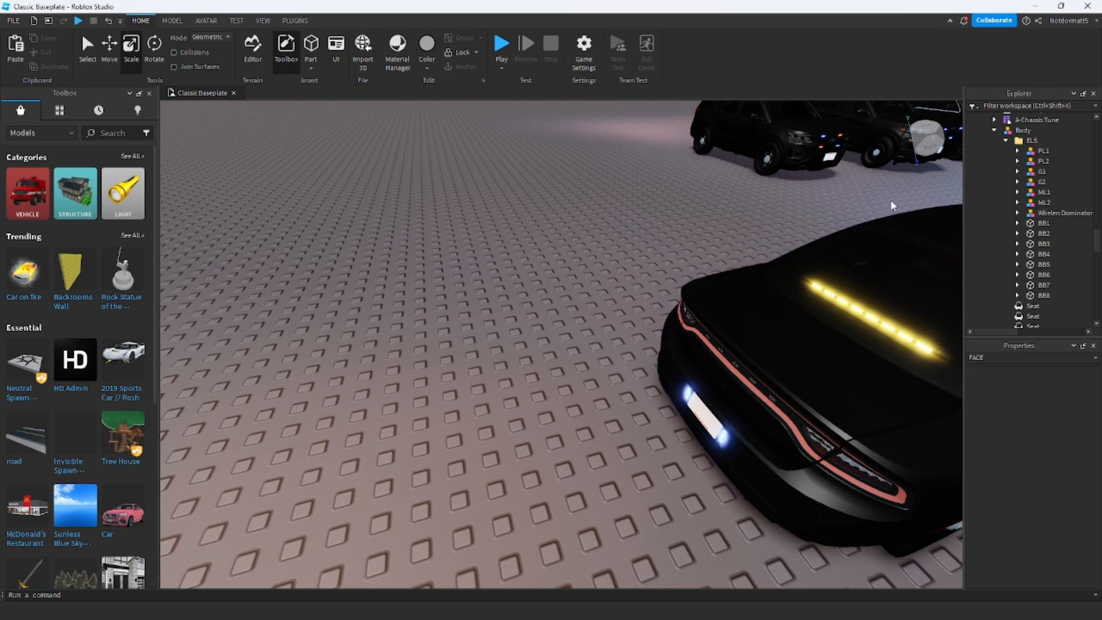
Open the EVC Menu V2 plugin and enlarge its Emergency Vehicle Creator window.
{"action": "left_click", "coordinate": [295, 20]}
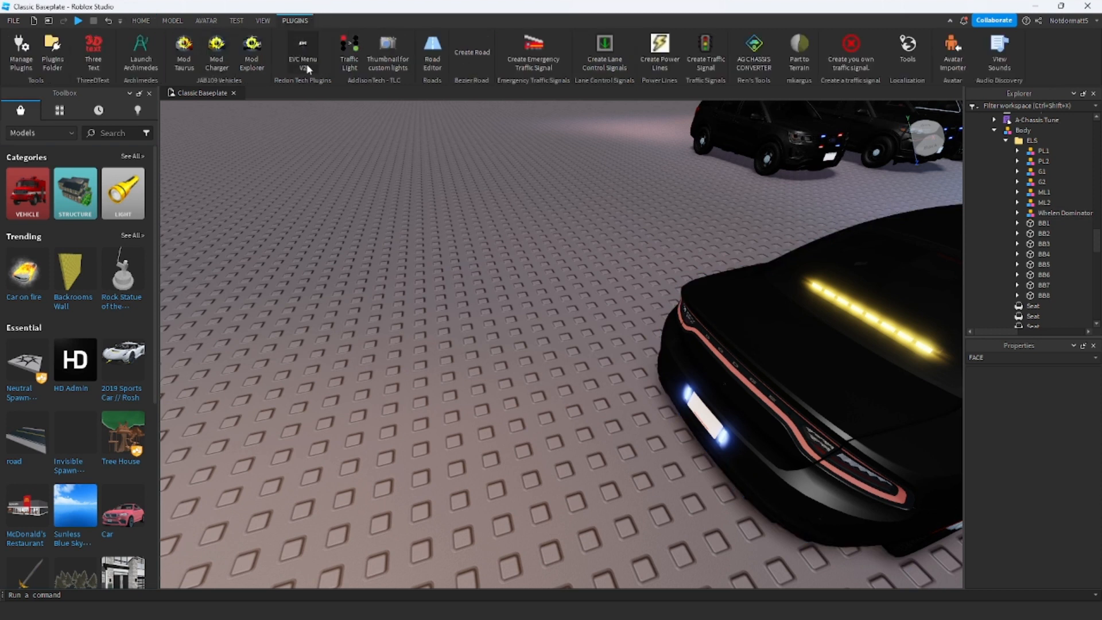
{"action": "left_click", "coordinate": [298, 61]}
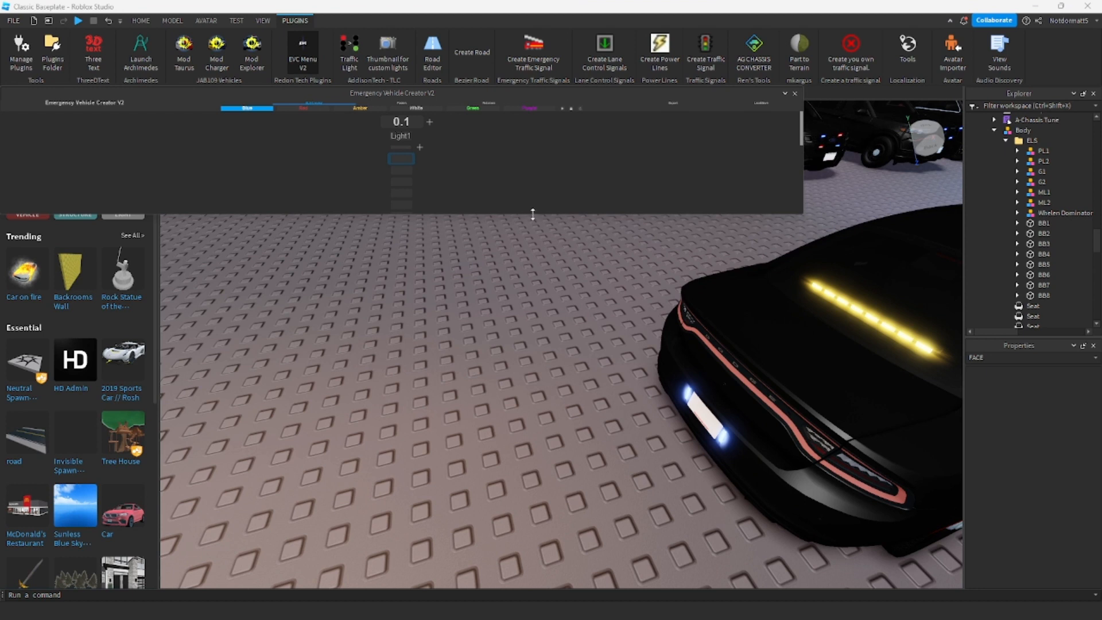
{"action": "left_click_drag", "start_coordinate": [585, 221], "coordinate": [526, 615]}
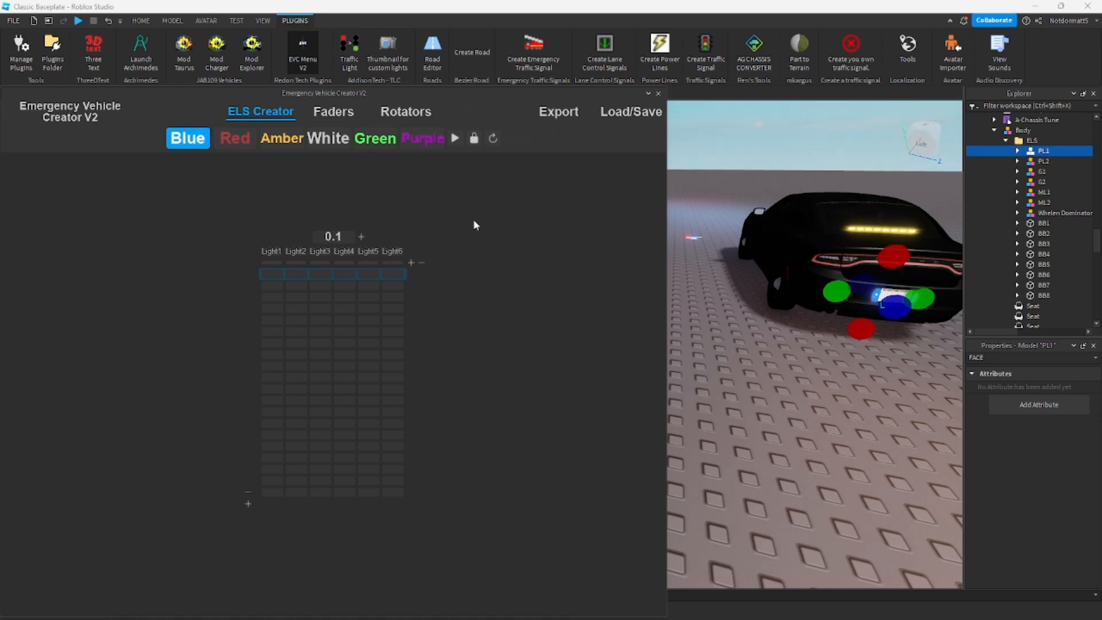
Extend the ELS Creator grid with six more light columns, up to Light12.
{"action": "right_click_drag", "start_coordinate": [700, 161], "coordinate": [701, 161]}
{"action": "key", "text": "a"}
{"action": "key", "text": "w"}
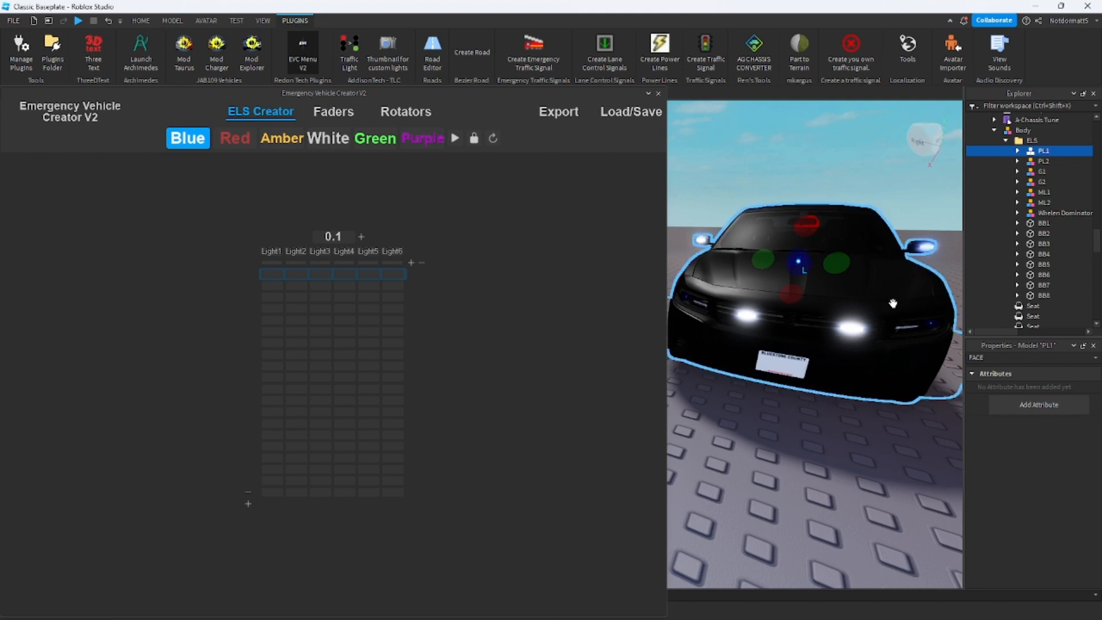
{"action": "key", "text": "d"}
{"action": "right_click_drag", "start_coordinate": [910, 263], "coordinate": [910, 266]}
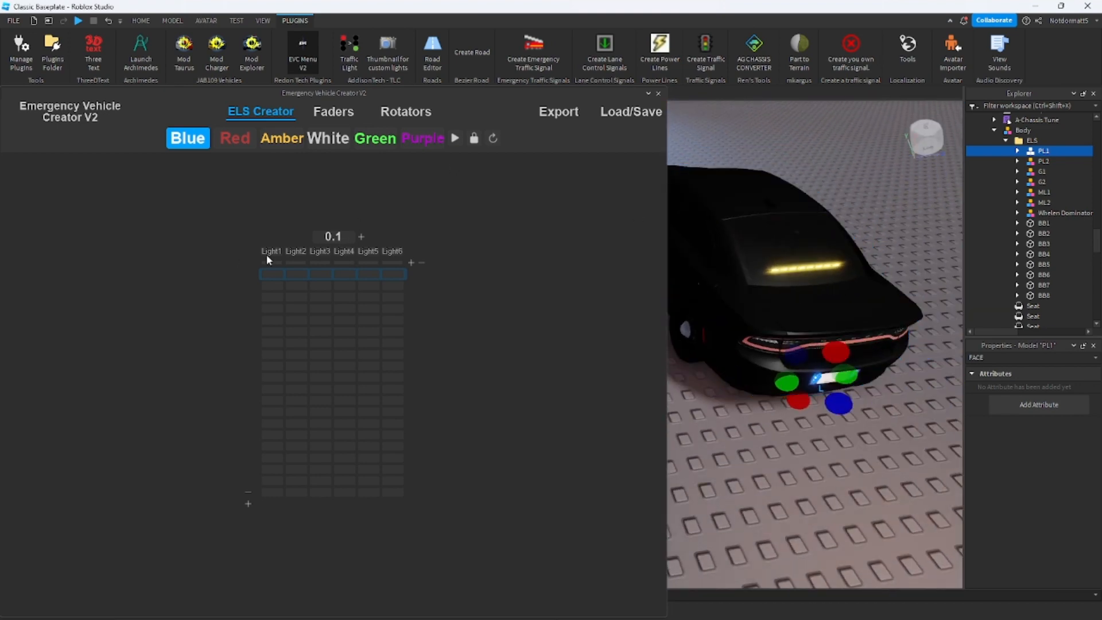
{"action": "left_click", "coordinate": [409, 260]}
{"action": "left_click", "coordinate": [422, 260]}
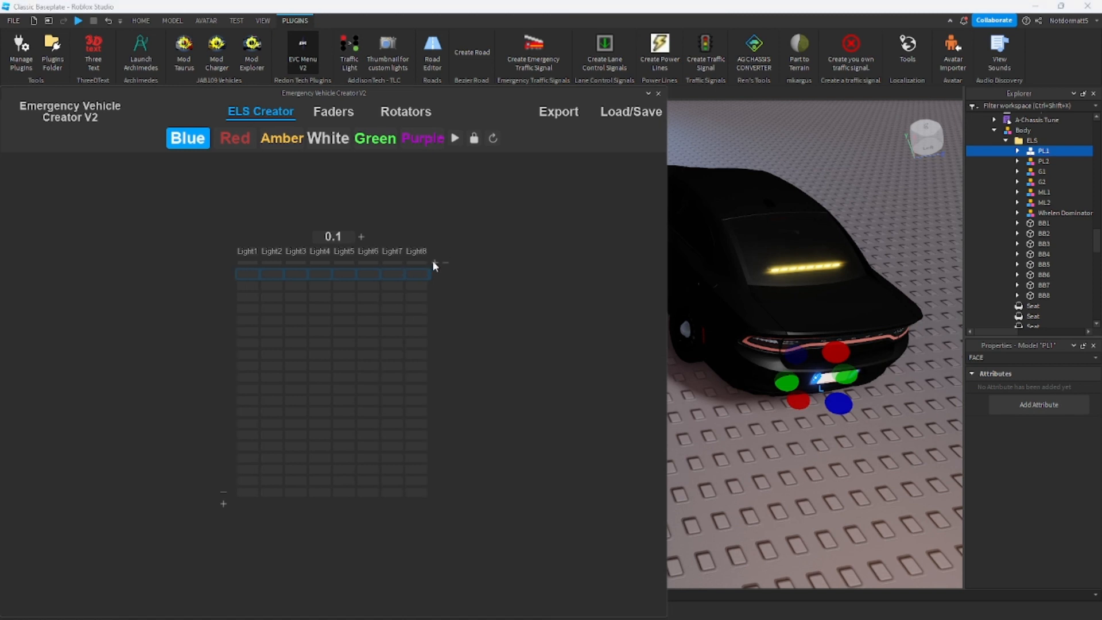
{"action": "left_click", "coordinate": [433, 260]}
{"action": "left_click", "coordinate": [446, 261]}
{"action": "left_click", "coordinate": [457, 261]}
{"action": "left_click", "coordinate": [470, 261]}
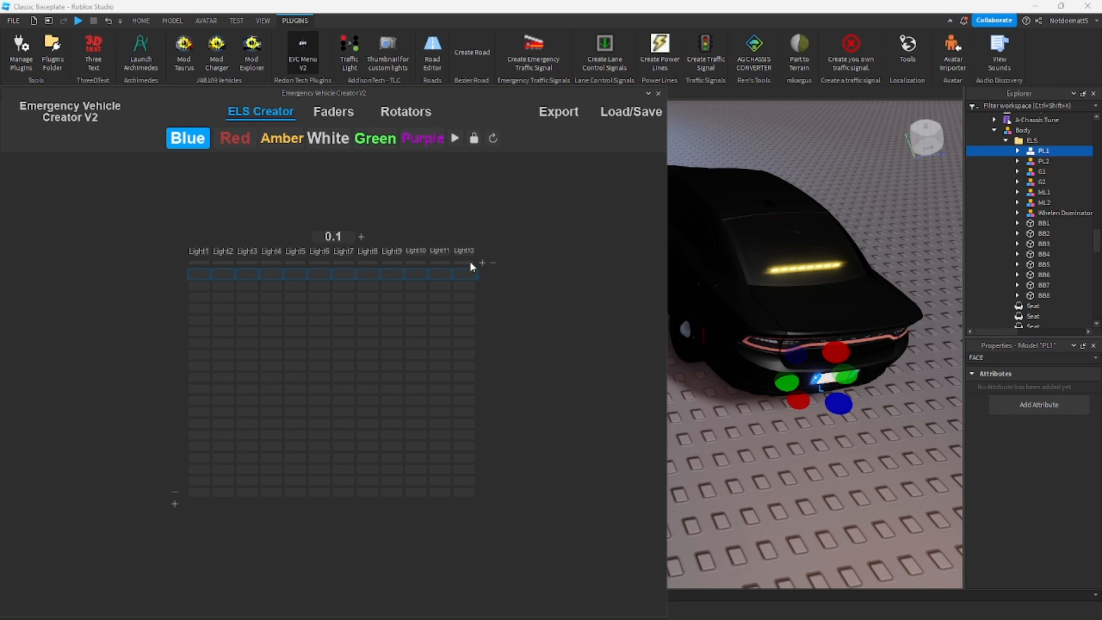
Name the first six light columns of the ELS Creator grid G1, GA, ML1, MLA, PL1 and PLA.
{"action": "right_click_drag", "start_coordinate": [710, 138], "coordinate": [710, 141]}
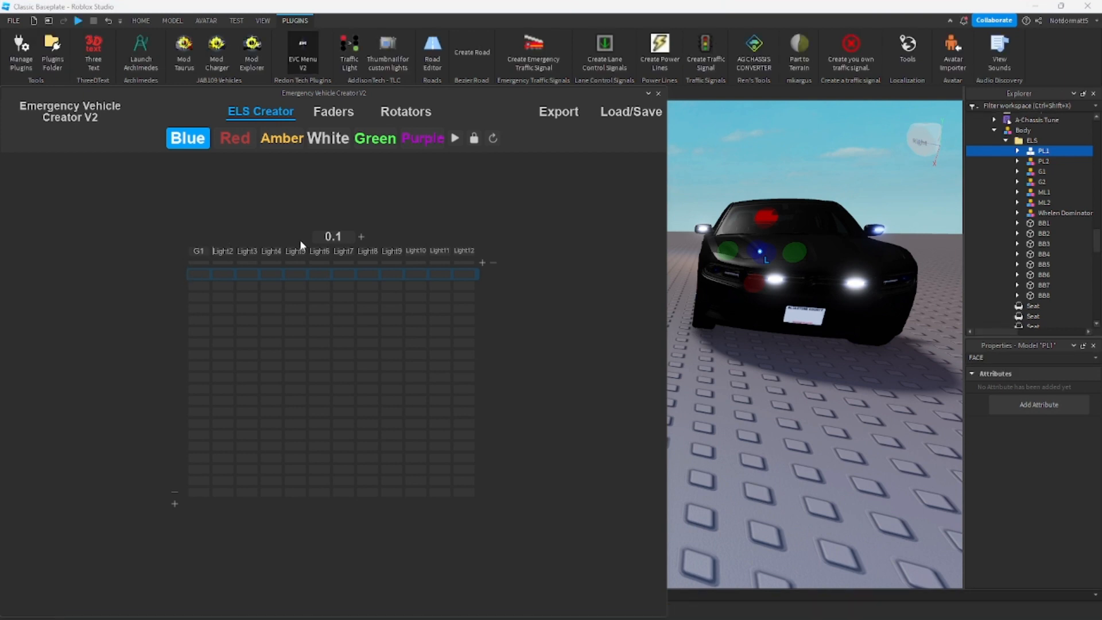
{"action": "type", "text": "ML1"}
{"action": "left_click", "coordinate": [244, 251]}
{"action": "type", "text": "B"}
{"action": "left_click", "coordinate": [223, 255]}
{"action": "type", "text": "ML"}
{"action": "left_click", "coordinate": [273, 252]}
{"action": "type", "text": "ML2PL1"}
{"action": "type", "text": "2"}
{"action": "right_click_drag", "start_coordinate": [799, 376], "coordinate": [796, 373]}
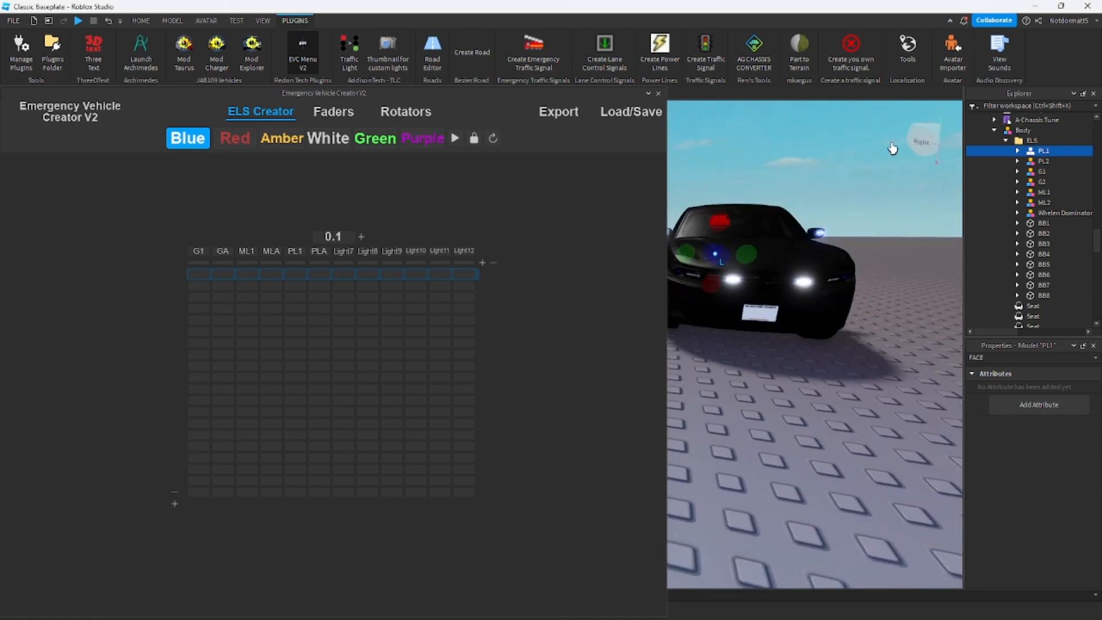
Name the remaining six light columns of the ELS Creator grid PL2, PLB, ML2, MLB, PL2 and PLB.
{"action": "left_click", "coordinate": [348, 248]}
{"action": "type", "text": "PL2"}
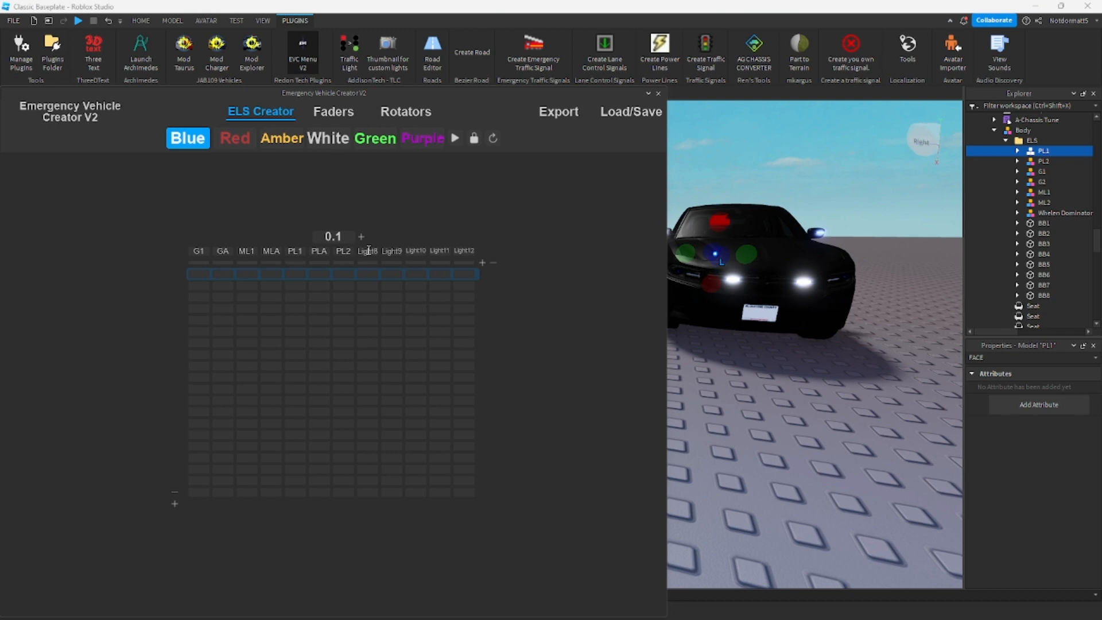
{"action": "left_click", "coordinate": [369, 251]}
{"action": "type", "text": "PLB"}
{"action": "left_click", "coordinate": [392, 251]}
{"action": "type", "text": "ML2"}
{"action": "left_click", "coordinate": [422, 251]}
{"action": "type", "text": "LM"}
{"action": "key", "text": "BackSpace"}
{"action": "key", "text": "BackSpace"}
{"action": "type", "text": "MLB"}
{"action": "left_click", "coordinate": [439, 250]}
{"action": "type", "text": "PL2"}
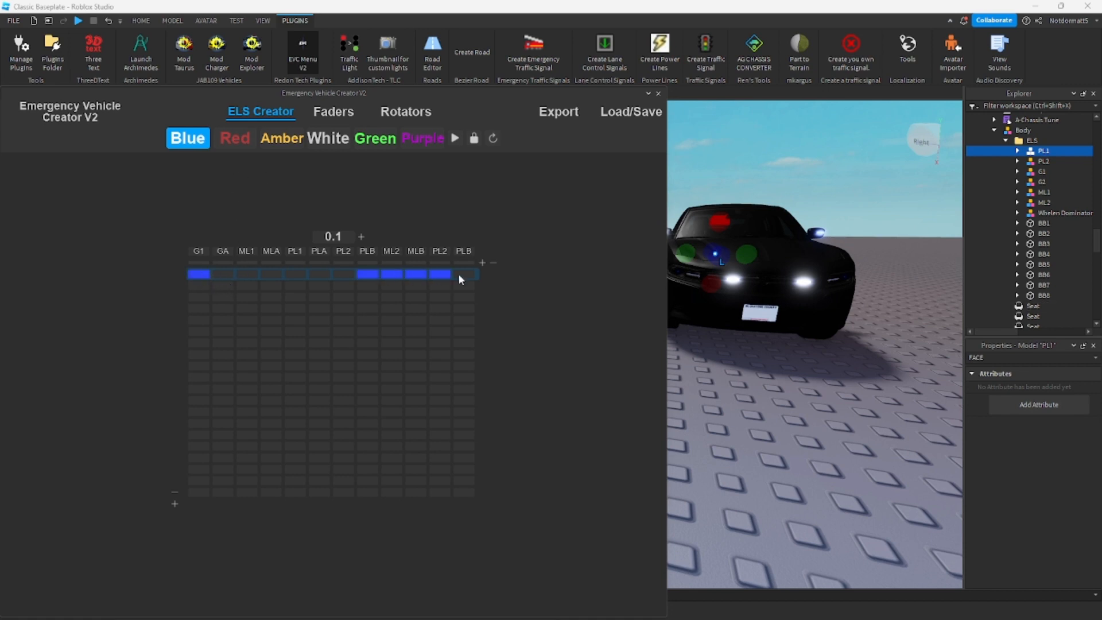
Leave only G1 blue and GA white in the first pattern row, and check the matching parts inside the G1 model.
{"action": "left_click_drag", "start_coordinate": [481, 275], "coordinate": [353, 281]}
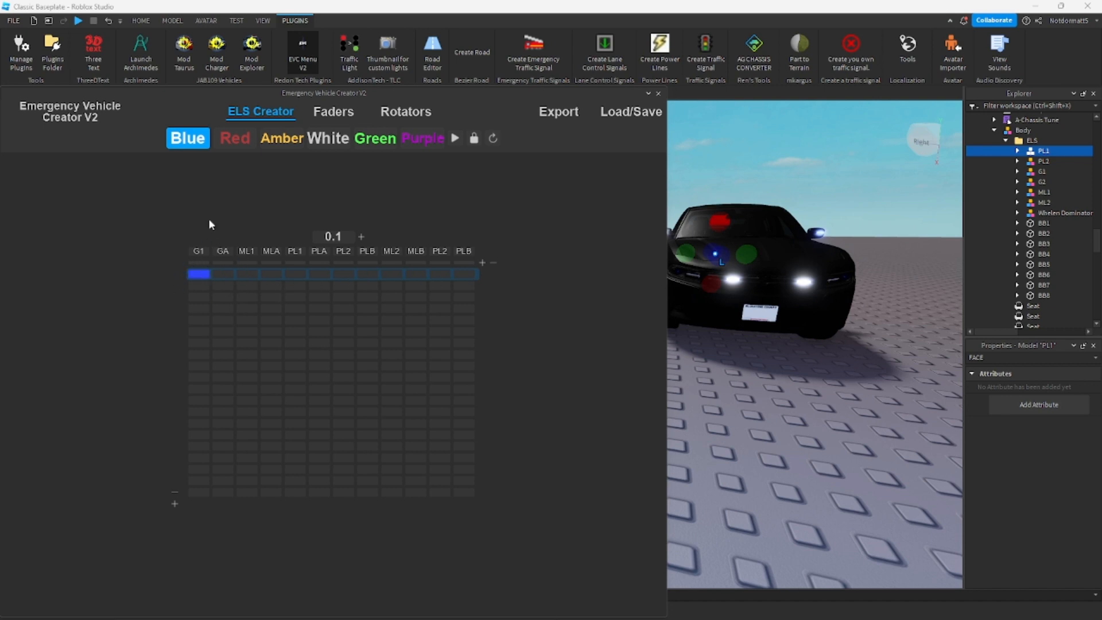
{"action": "left_click", "coordinate": [334, 141]}
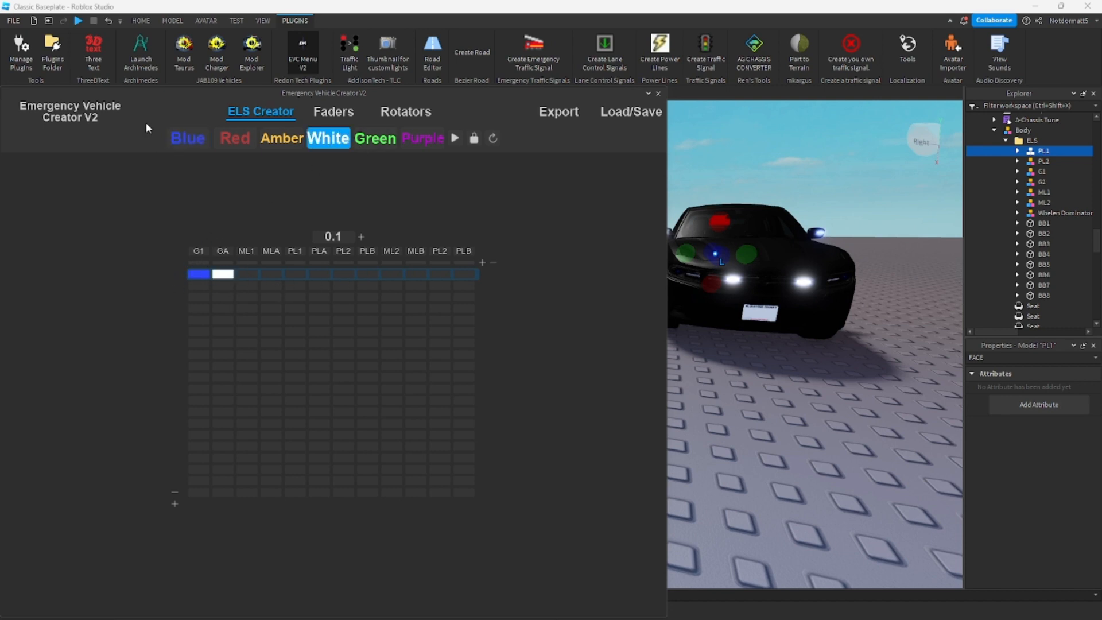
{"action": "left_click", "coordinate": [182, 137]}
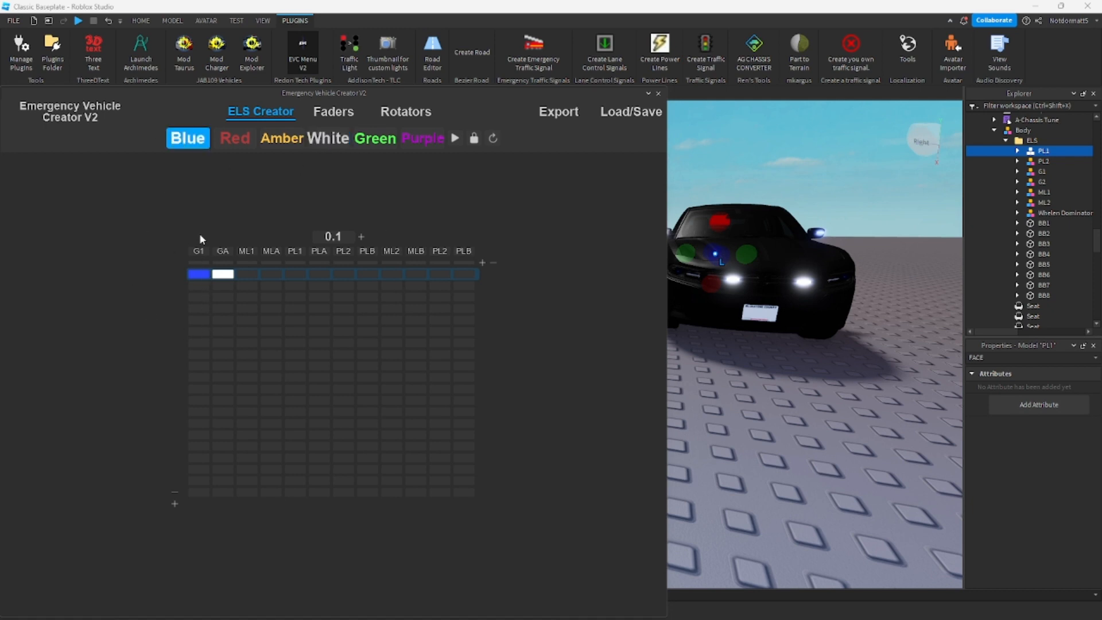
{"action": "left_click", "coordinate": [1017, 171]}
{"action": "left_click", "coordinate": [1046, 192]}
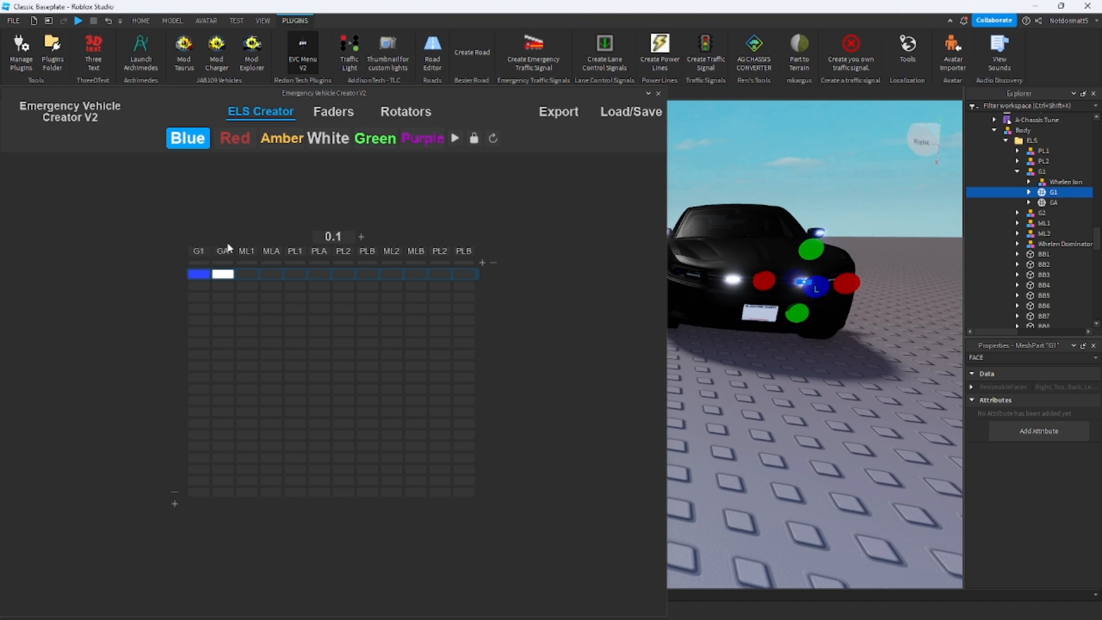
{"action": "left_click", "coordinate": [1016, 171]}
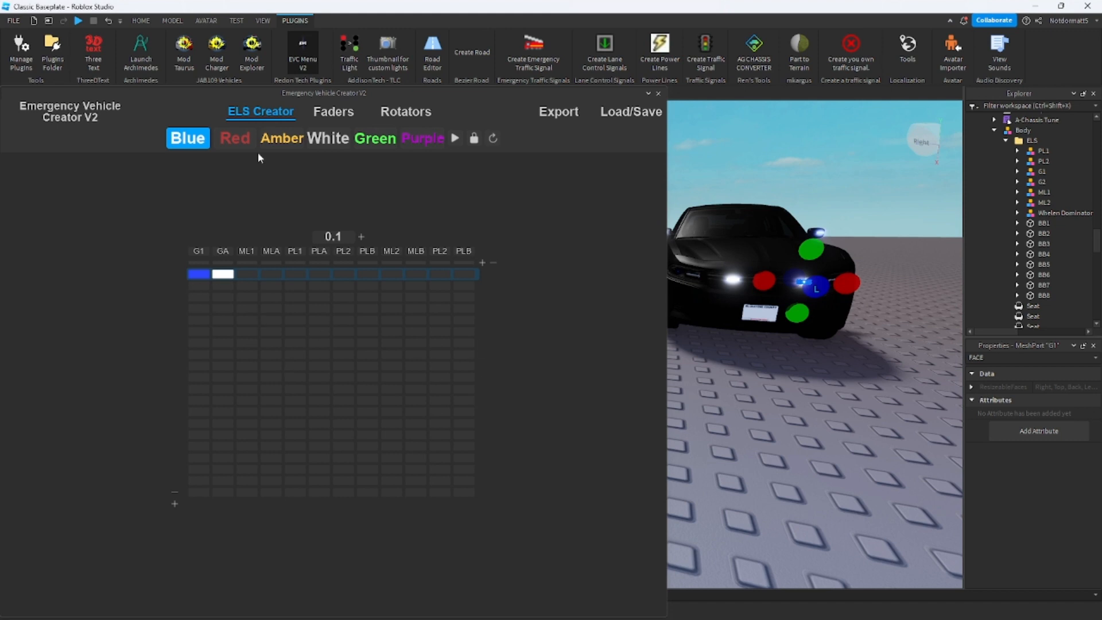
Color the first row blue for ML1, PL1 and the first PL2, and white for MLA, PLA and the first PLB.
{"action": "left_click", "coordinate": [247, 274]}
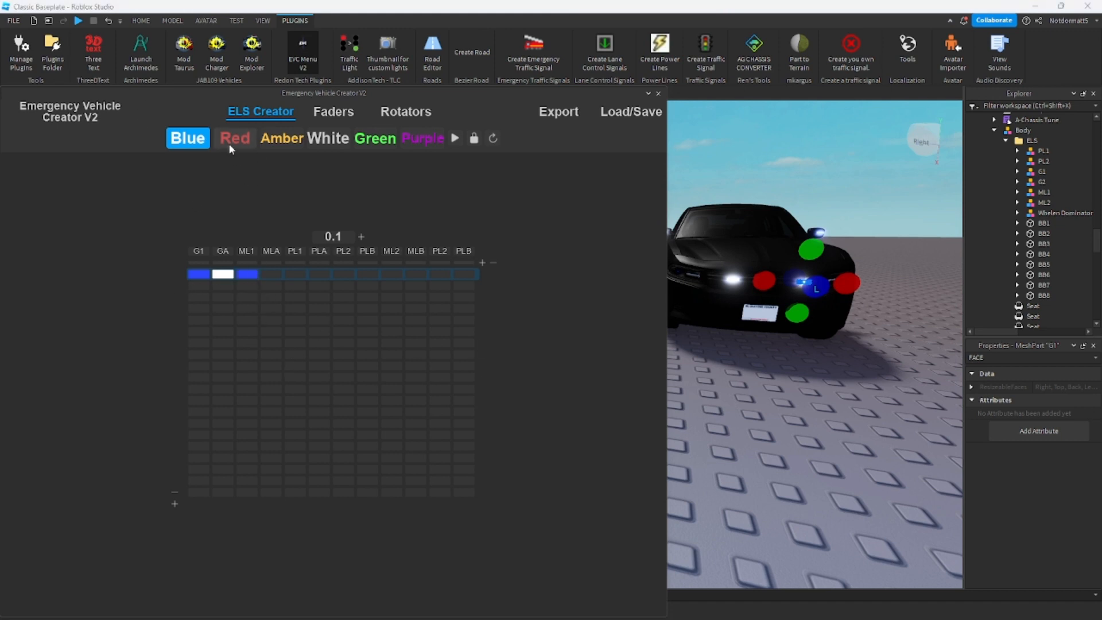
{"action": "left_click", "coordinate": [327, 138]}
{"action": "left_click", "coordinate": [271, 274]}
{"action": "left_click", "coordinate": [327, 138]}
{"action": "left_click", "coordinate": [319, 273]}
{"action": "left_click", "coordinate": [206, 145]}
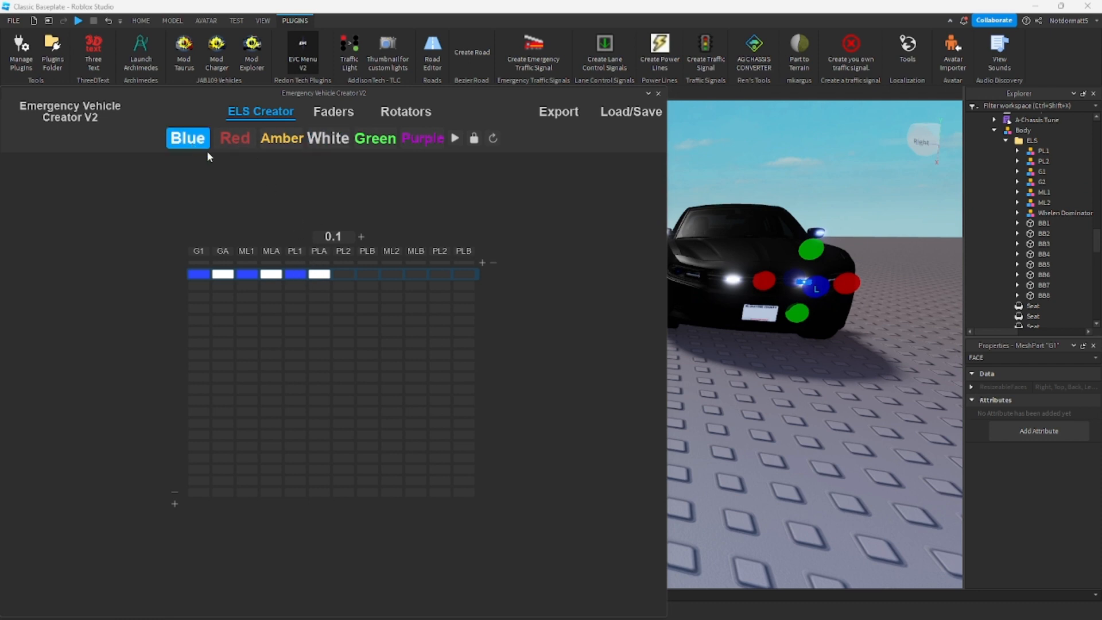
{"action": "left_click", "coordinate": [343, 274]}
{"action": "left_click", "coordinate": [243, 141]}
{"action": "left_click", "coordinate": [327, 138]}
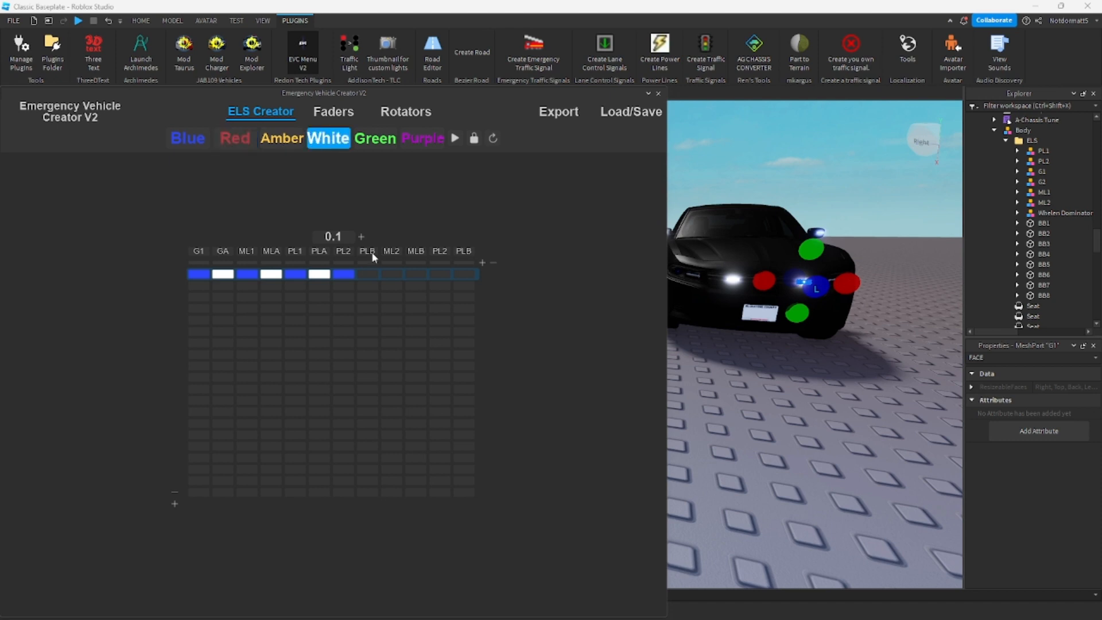
{"action": "left_click", "coordinate": [373, 275]}
Complete the first row with blue for ML2 and the last PL2, and white for MLB and the last PLB.
{"action": "left_click", "coordinate": [198, 145]}
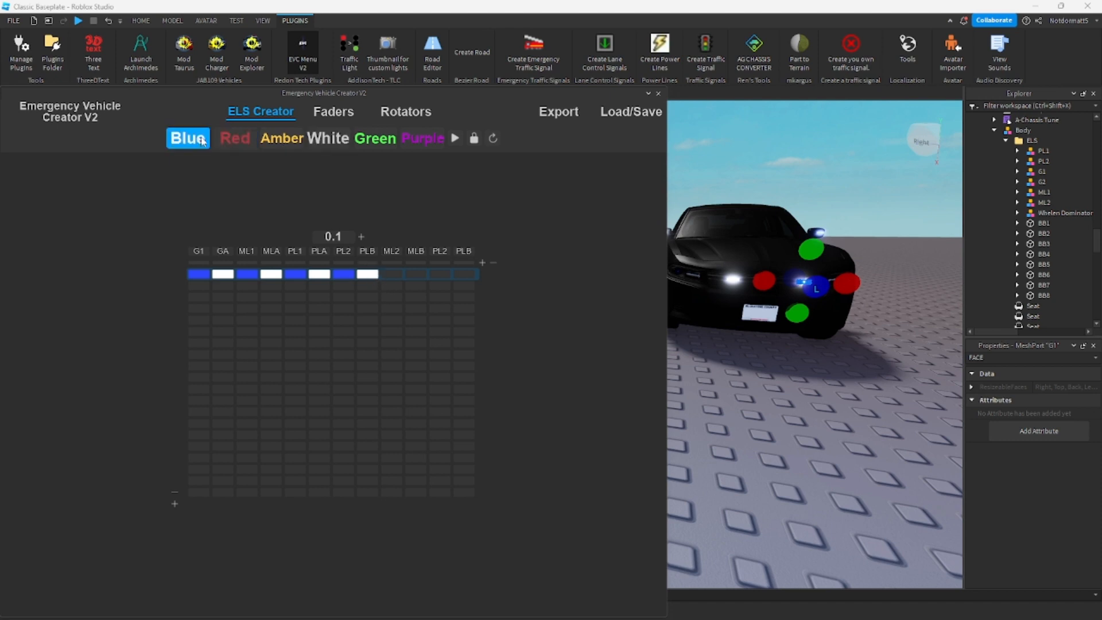
{"action": "left_click", "coordinate": [388, 274]}
{"action": "left_click", "coordinate": [420, 276]}
{"action": "left_click", "coordinate": [324, 139]}
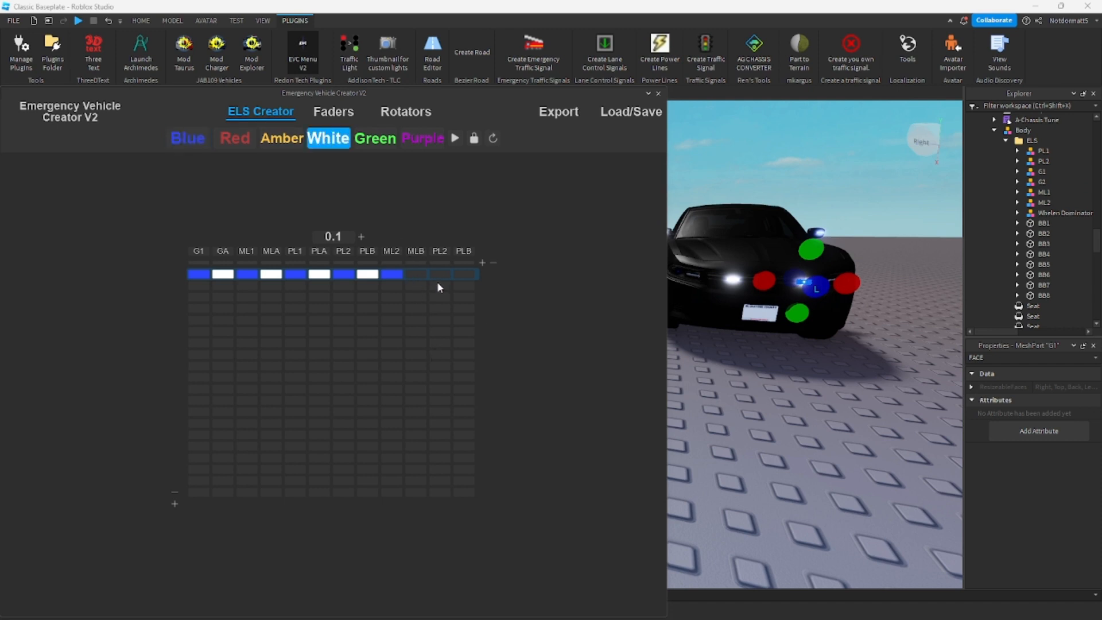
{"action": "left_click", "coordinate": [423, 273]}
{"action": "left_click", "coordinate": [193, 136]}
{"action": "left_click", "coordinate": [440, 275]}
{"action": "left_click", "coordinate": [327, 139]}
Color rows 3 and 5 blue in the G1, ML1, PL1, ML2 and both PL2 columns.
{"action": "left_click", "coordinate": [189, 138]}
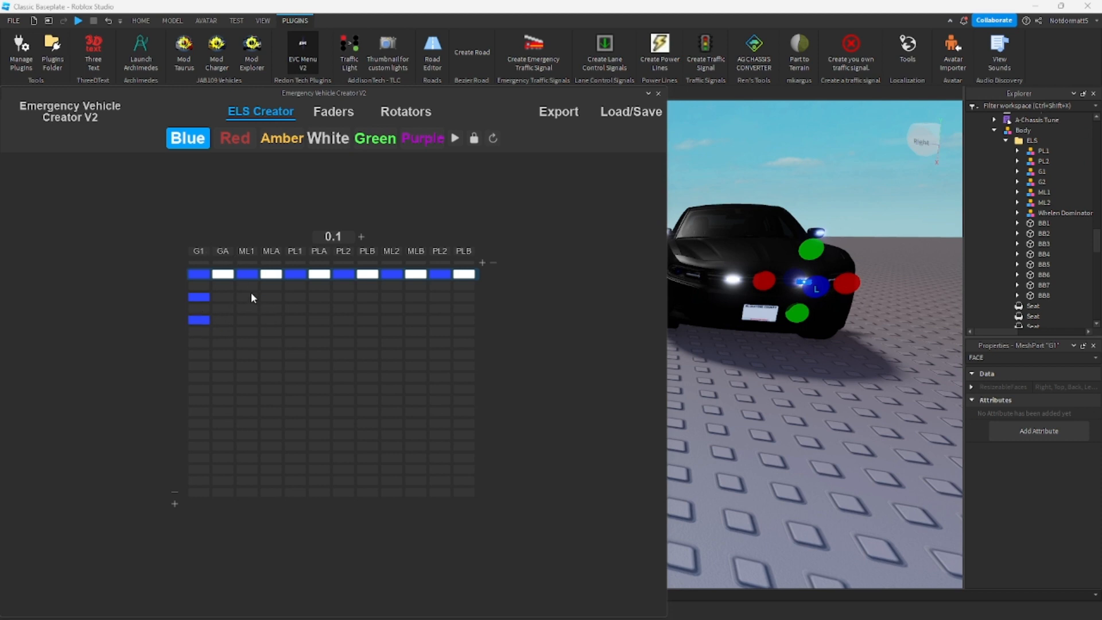
{"action": "left_click", "coordinate": [249, 308]}
{"action": "left_click", "coordinate": [251, 320]}
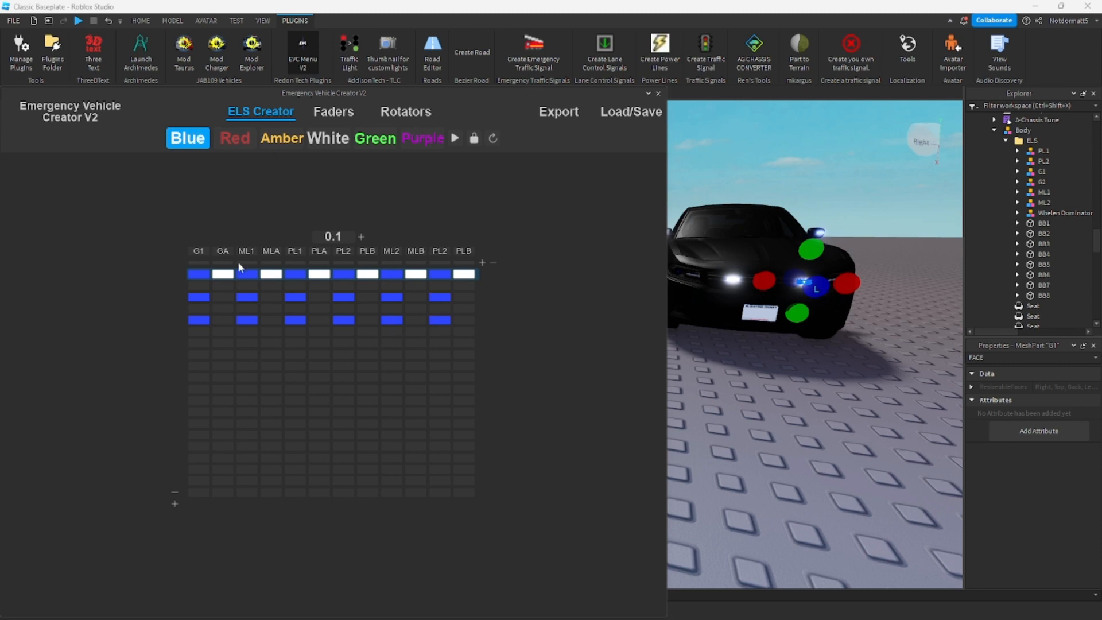
Color rows 6, 8 and 10 white in the GA, MLA, PLA, MLB and both PLB columns, clearing GA's first-row cell.
{"action": "left_click", "coordinate": [328, 140]}
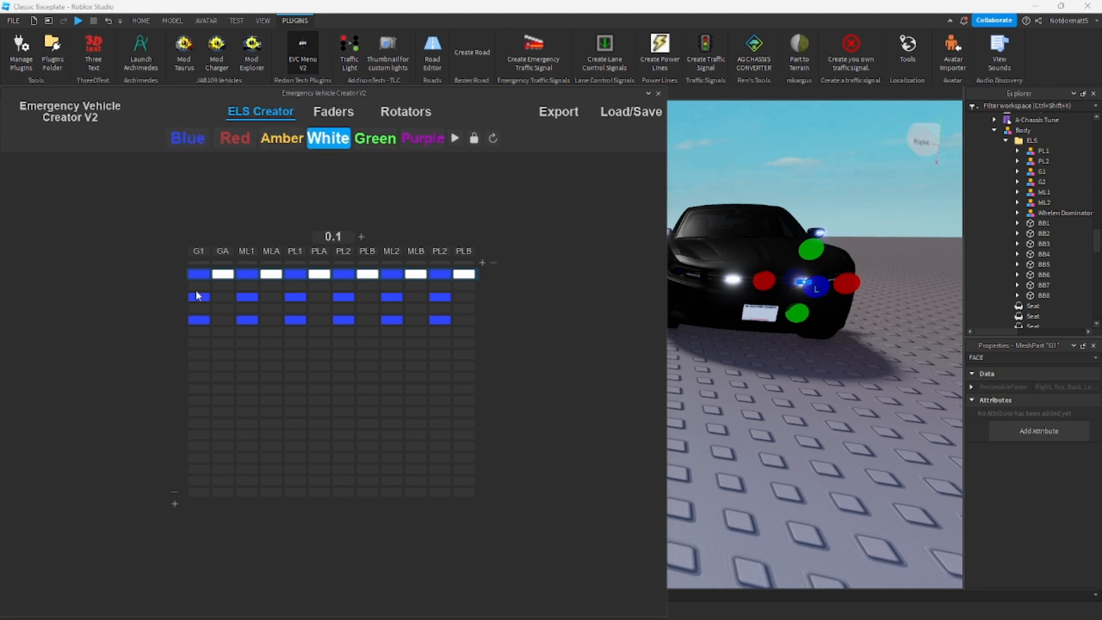
{"action": "left_click", "coordinate": [227, 276]}
{"action": "left_click", "coordinate": [229, 378]}
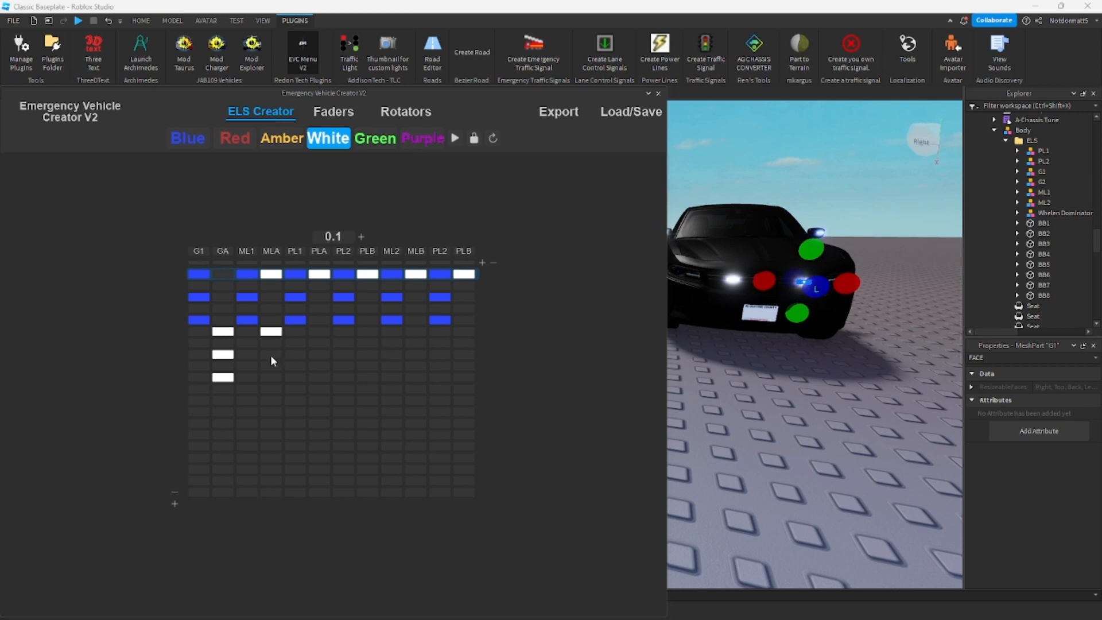
{"action": "left_click", "coordinate": [271, 377]}
{"action": "left_click", "coordinate": [320, 377]}
{"action": "left_click", "coordinate": [321, 366]}
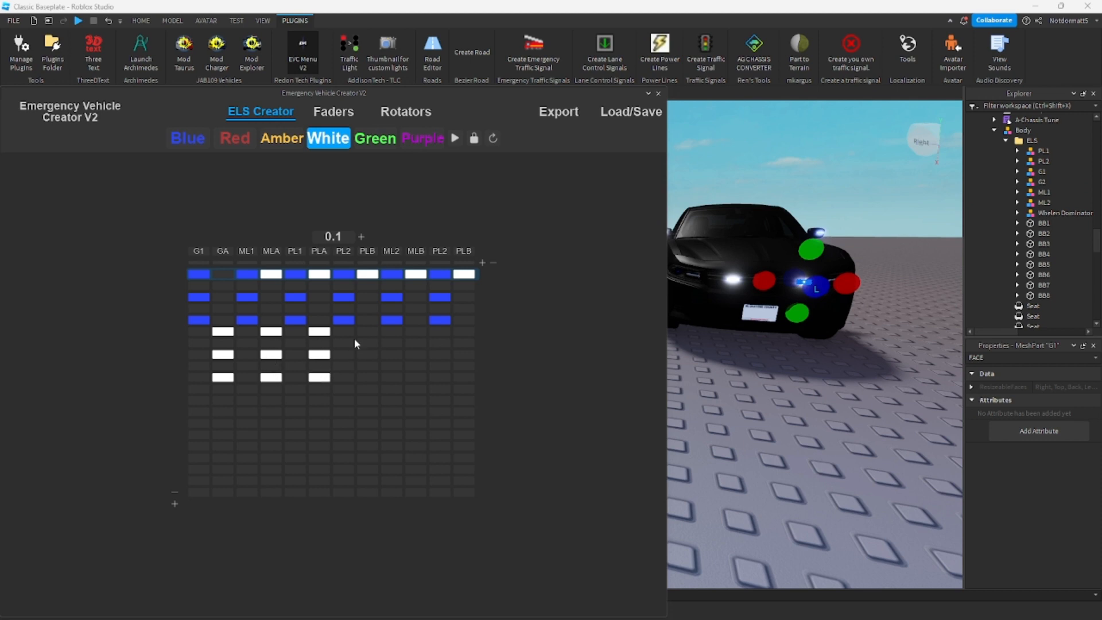
{"action": "left_click", "coordinate": [367, 332]}
{"action": "left_click", "coordinate": [370, 354]}
{"action": "left_click", "coordinate": [422, 377]}
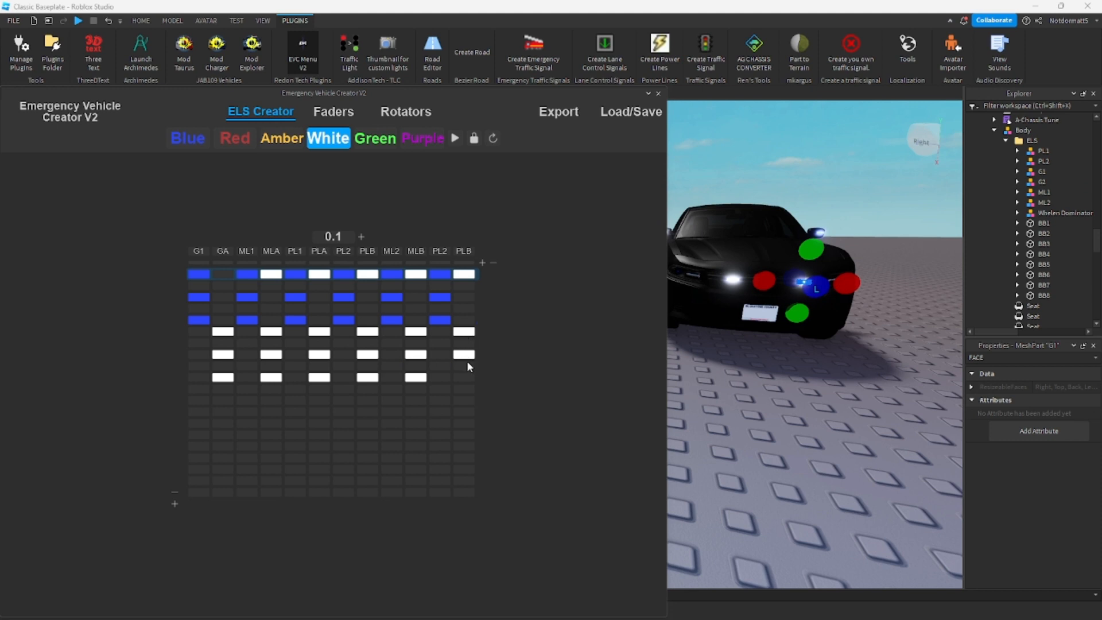
{"action": "left_click", "coordinate": [466, 377]}
Clear the remaining white cells from the first row of the pattern.
{"action": "left_click", "coordinate": [464, 274]}
{"action": "left_click", "coordinate": [415, 274]}
{"action": "left_click", "coordinate": [368, 274]}
{"action": "left_click", "coordinate": [320, 275]}
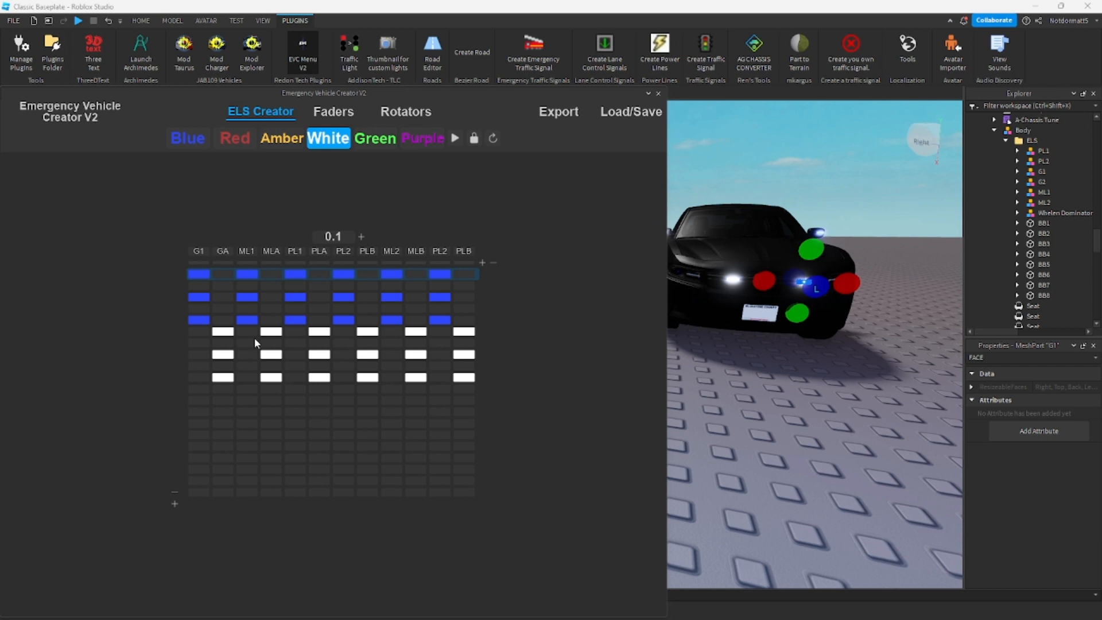
Repeat the pattern in the lower half of the grid, with blue in rows 11, 13 and 15 and white in rows 16, 18 and 20.
{"action": "left_click", "coordinate": [195, 142]}
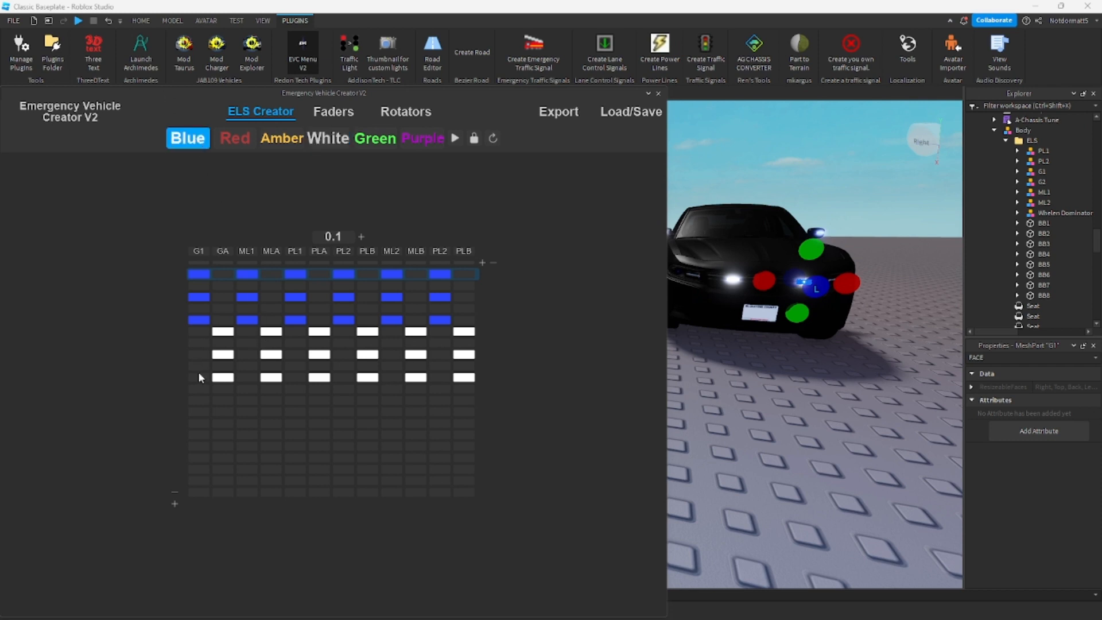
{"action": "left_click", "coordinate": [202, 389]}
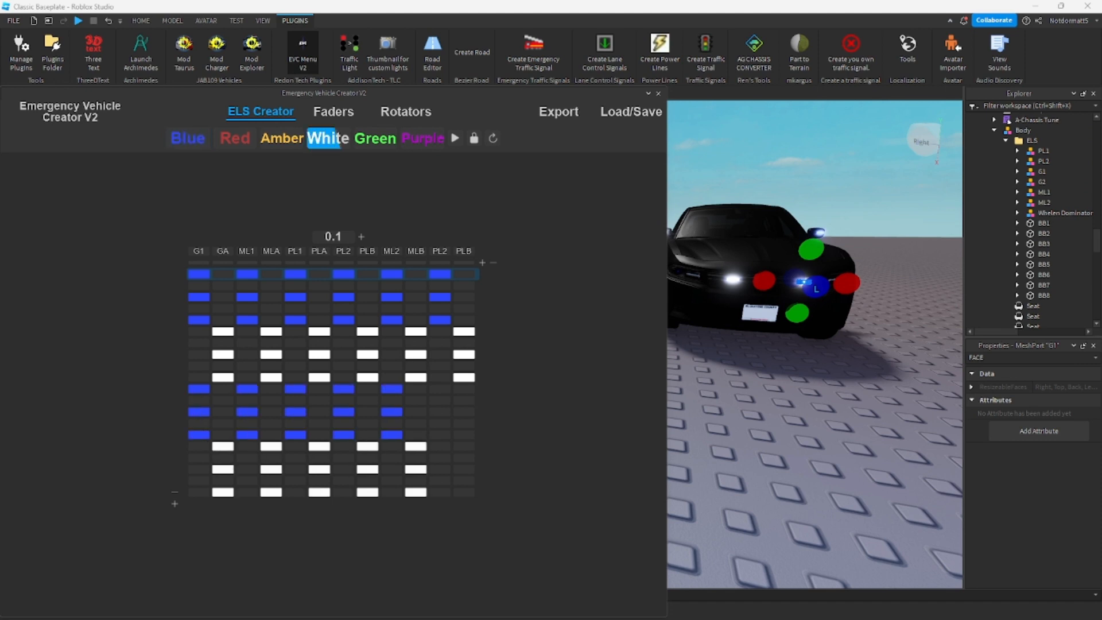
{"action": "left_click", "coordinate": [464, 446]}
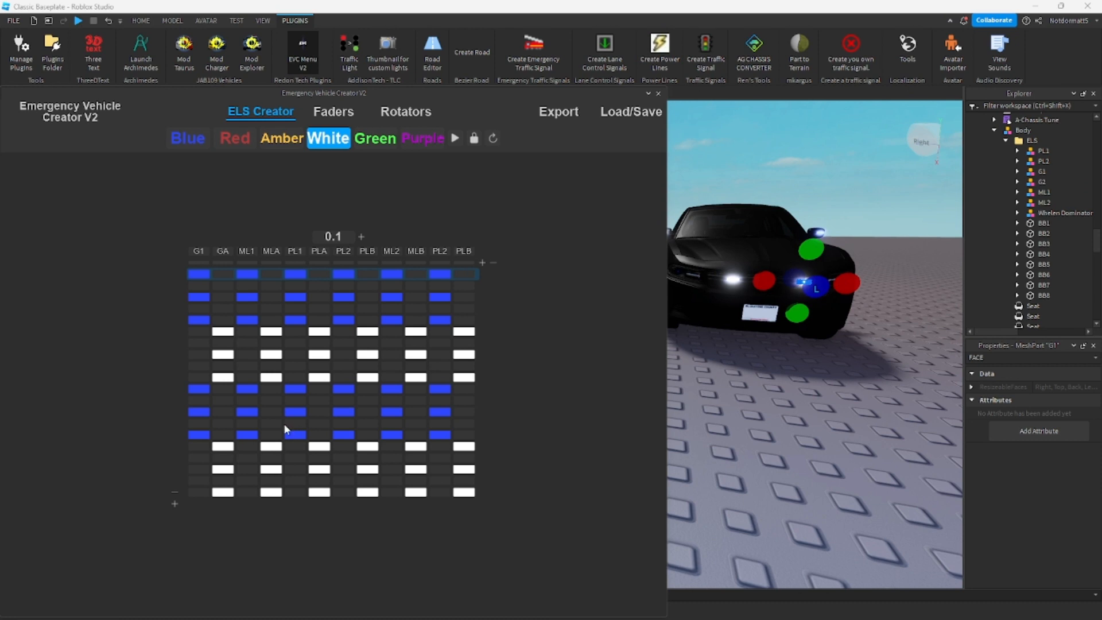
Set the pattern's wait time to .06 and preview the flashing.
{"action": "left_click", "coordinate": [342, 239]}
{"action": "left_click", "coordinate": [334, 233]}
{"action": "key", "text": "BackSpace"}
{"action": "type", "text": "0."}
{"action": "key", "text": "BackSpace"}
{"action": "key", "text": "BackSpace"}
{"action": "type", "text": ".06"}
{"action": "left_click", "coordinate": [456, 137]}
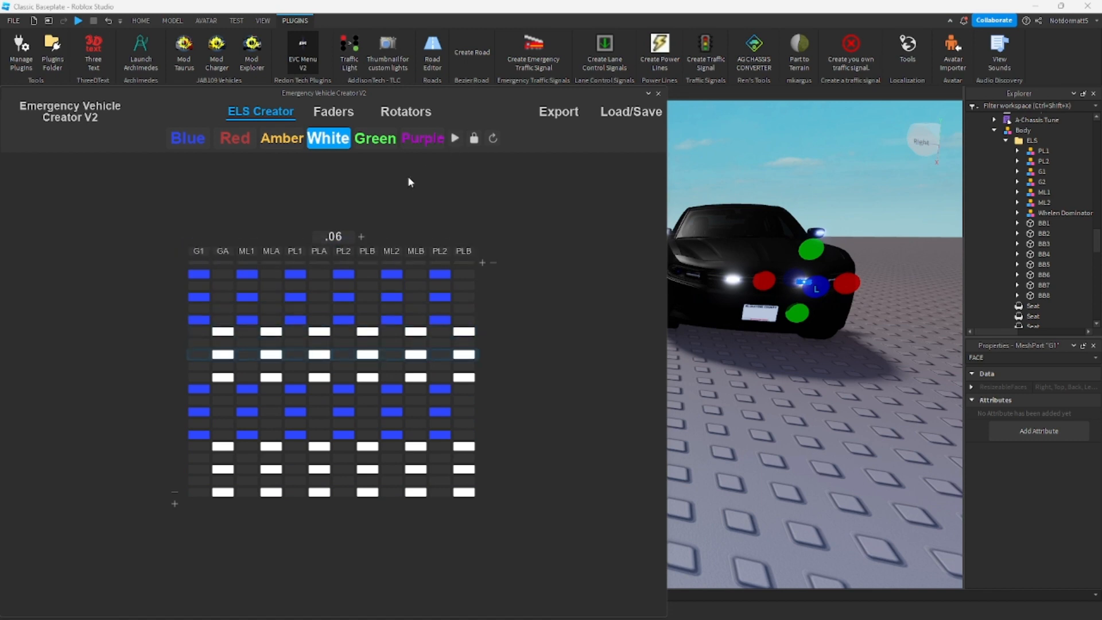
Try a wait time of 0.5, replace it with .05 and preview the pattern.
{"action": "left_click", "coordinate": [342, 234]}
{"action": "type", "text": "0.5"}
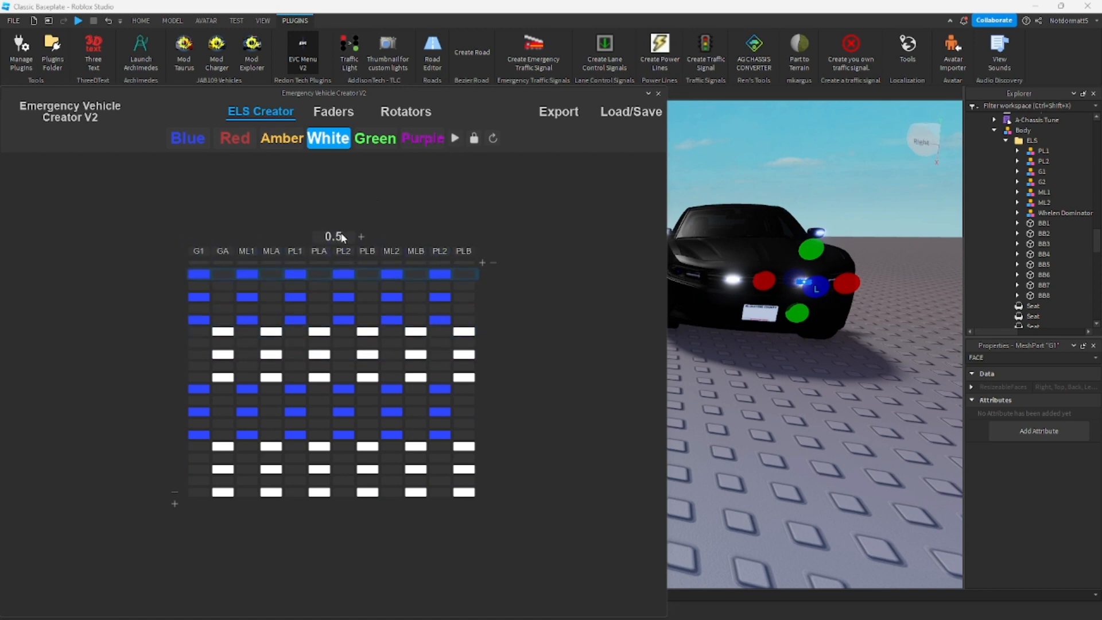
{"action": "left_click", "coordinate": [342, 237]}
{"action": "type", "text": ".05"}
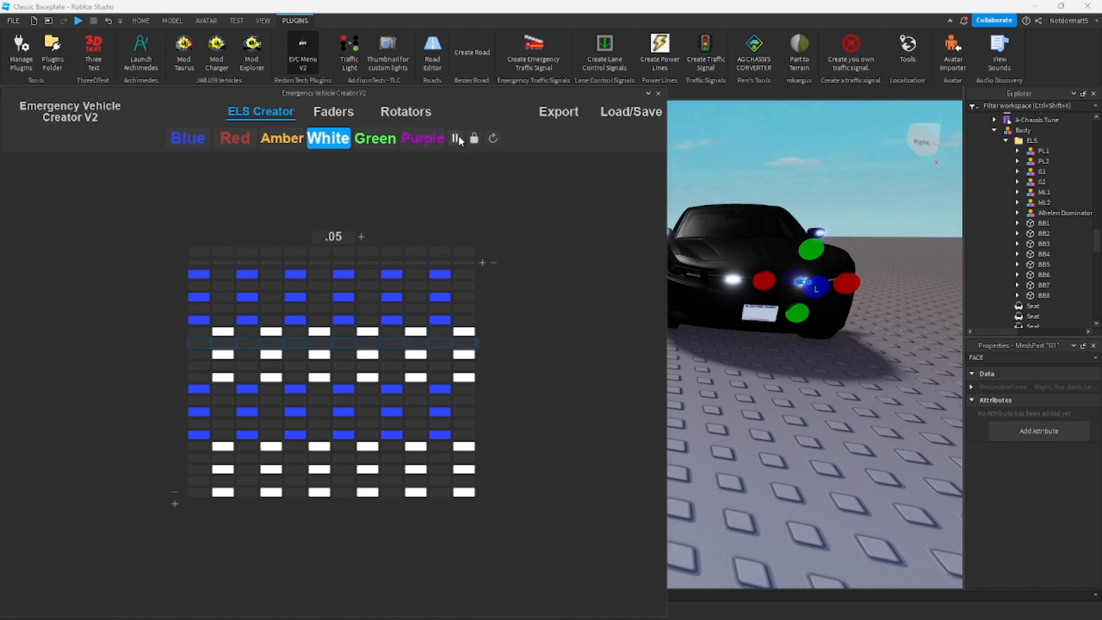
Set the pattern's wait time to .055, then play and stop the preview.
{"action": "left_click", "coordinate": [346, 235]}
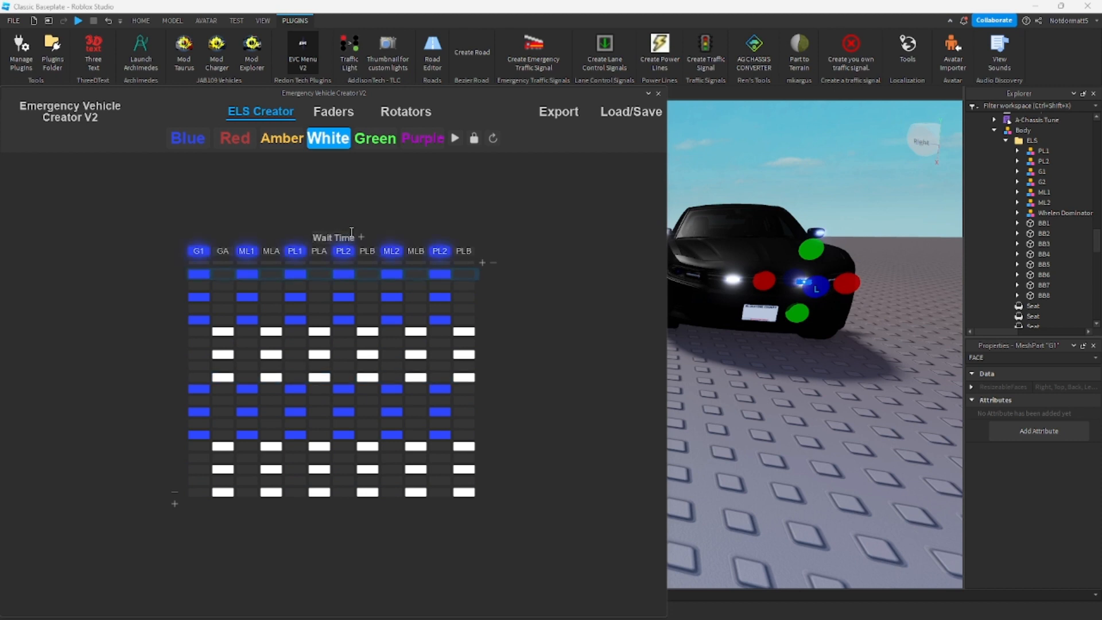
{"action": "type", "text": ".055"}
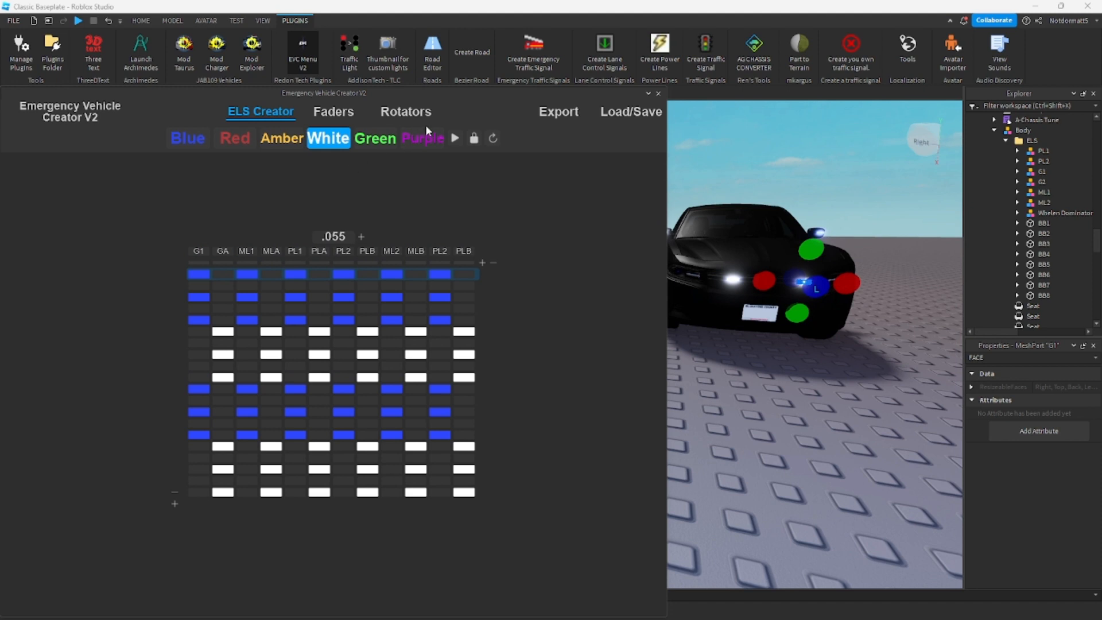
{"action": "left_click", "coordinate": [453, 138]}
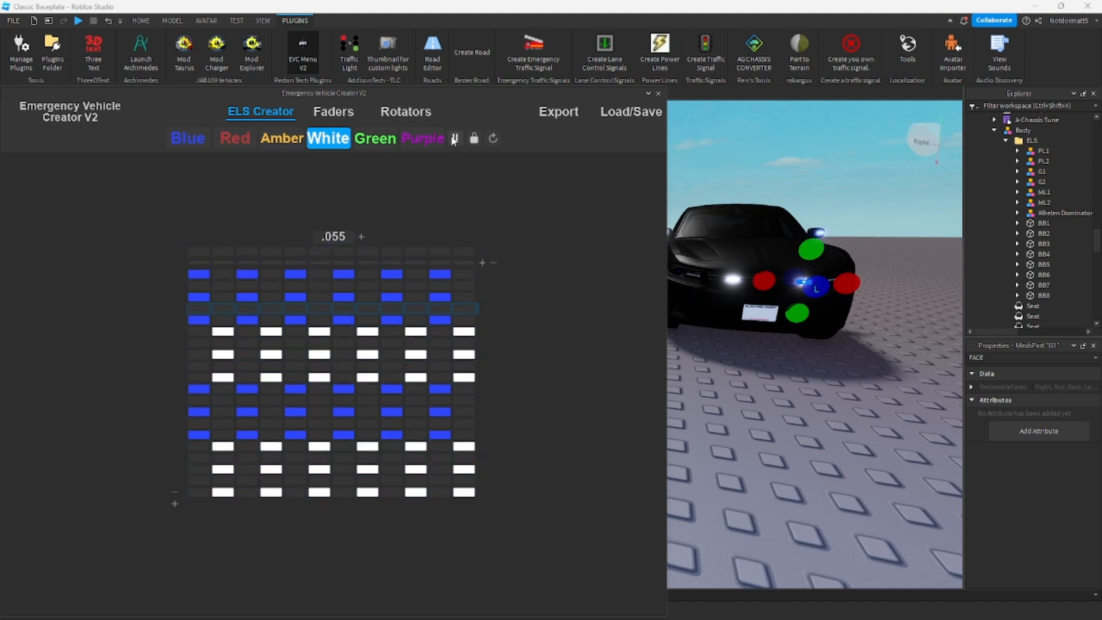
{"action": "left_click", "coordinate": [452, 139]}
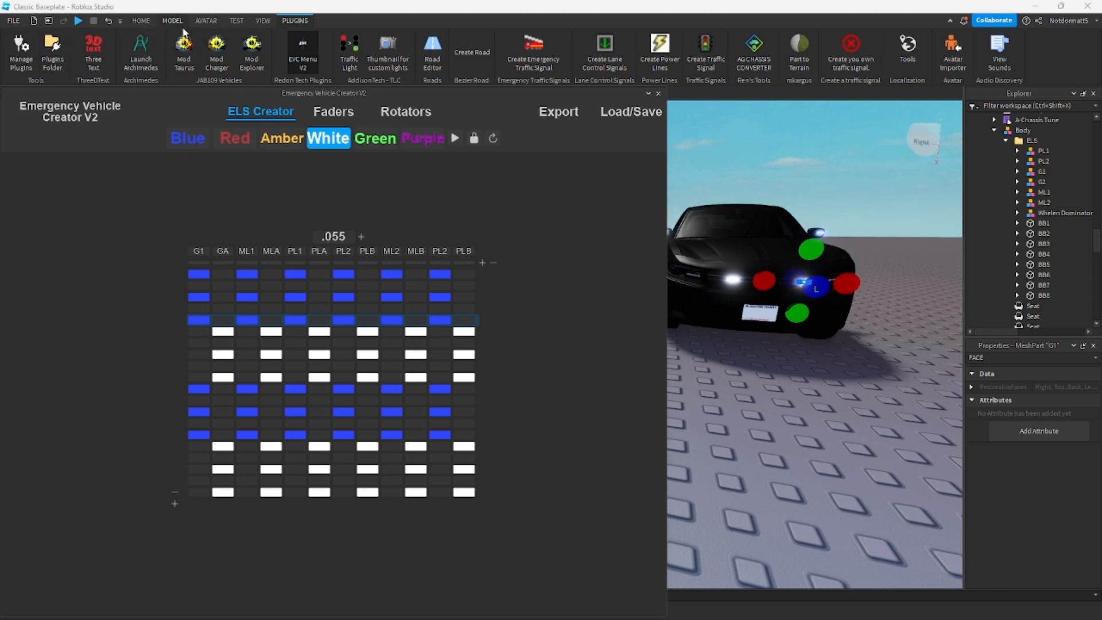
Select the 2018 Dodge Charger Base model and open the Emergency Vehicle Creator's export options.
{"action": "left_click", "coordinate": [142, 22]}
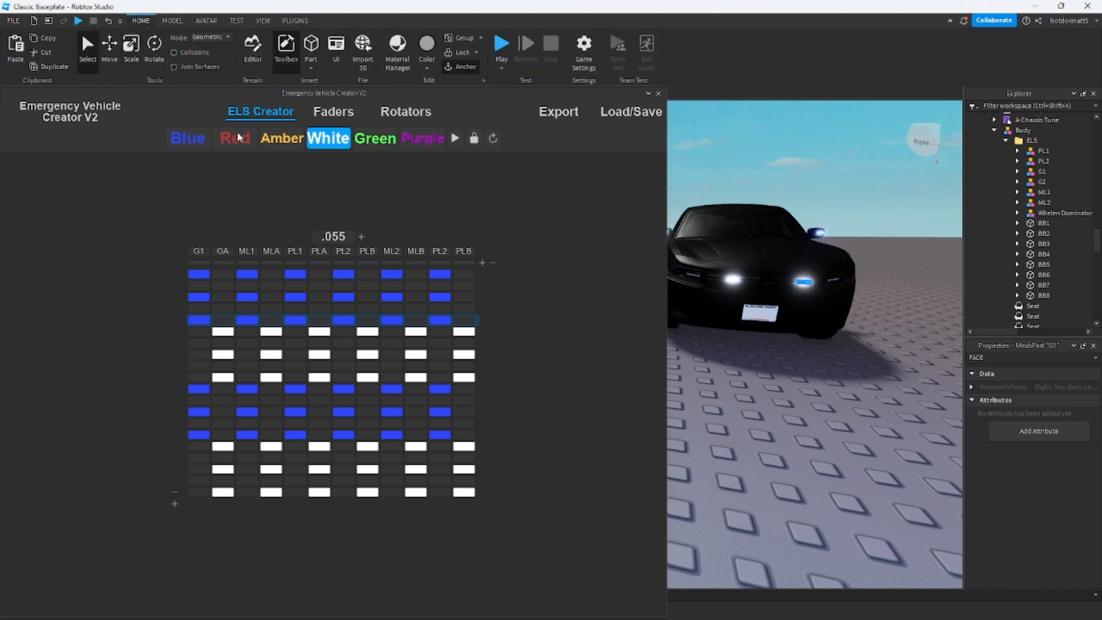
{"action": "left_click", "coordinate": [762, 224]}
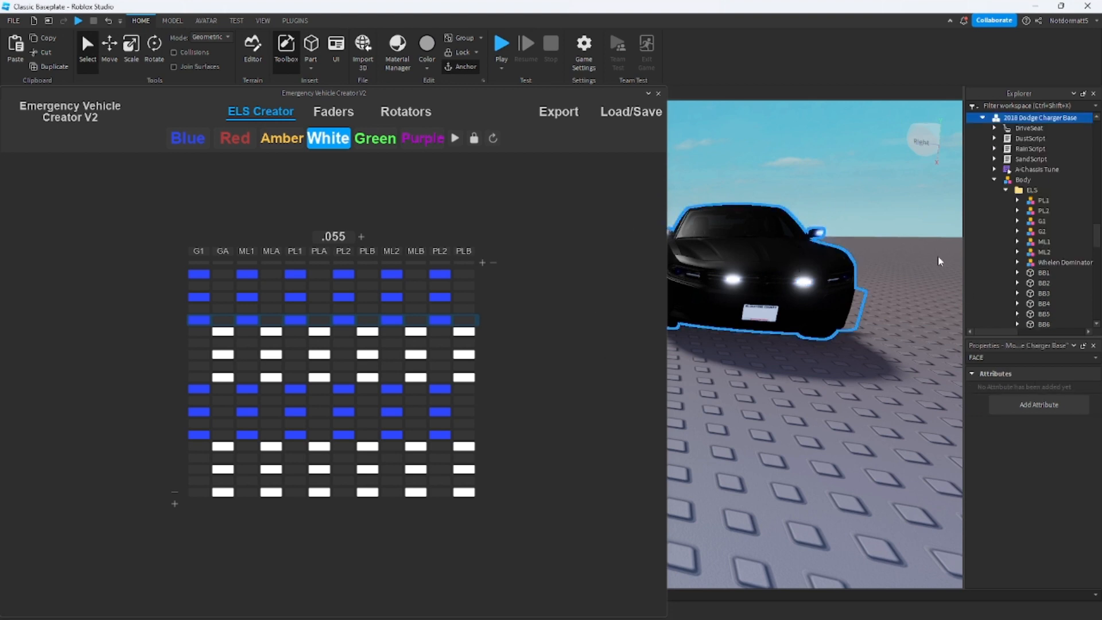
{"action": "scroll", "coordinate": [1016, 287], "scroll_direction": "down", "scroll_amount": 2}
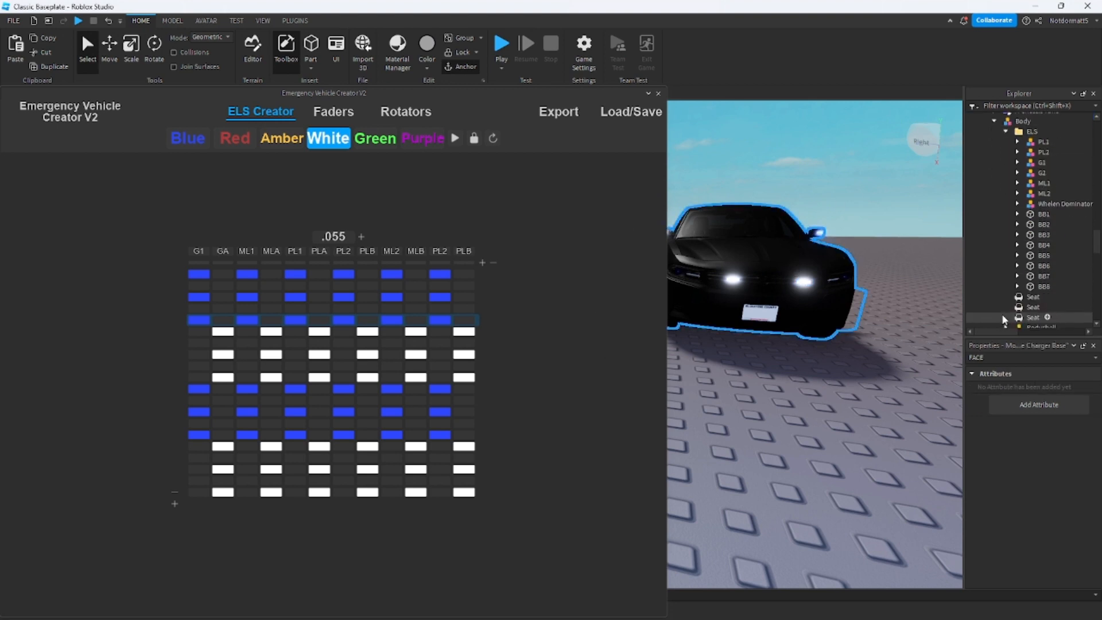
{"action": "scroll", "coordinate": [1004, 189], "scroll_direction": "up", "scroll_amount": 1}
{"action": "left_click", "coordinate": [1007, 163]}
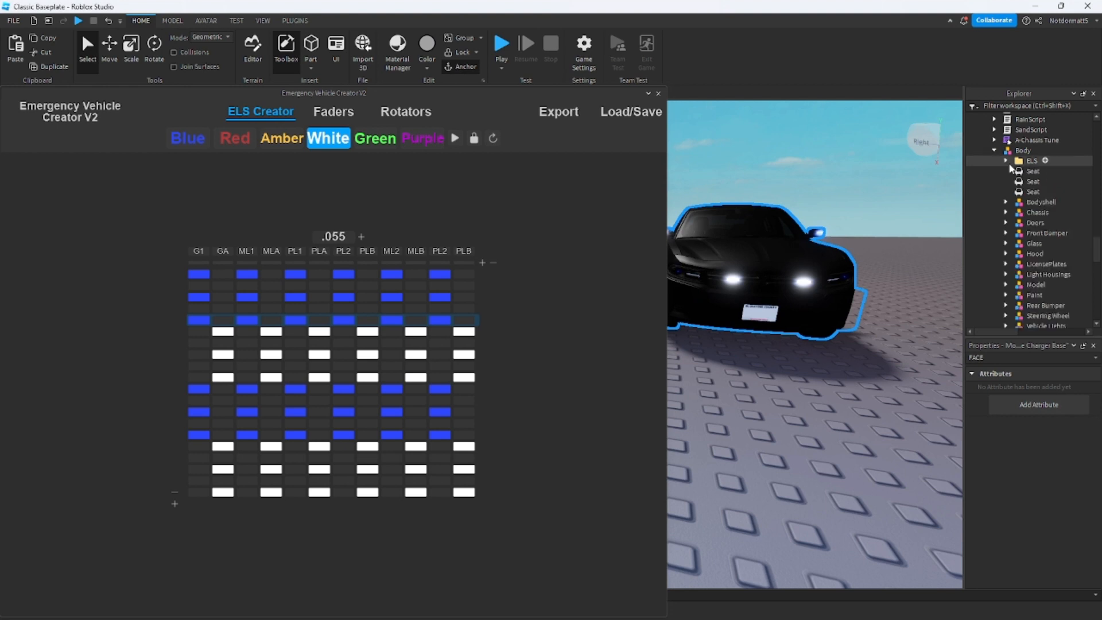
{"action": "left_click", "coordinate": [1006, 162]}
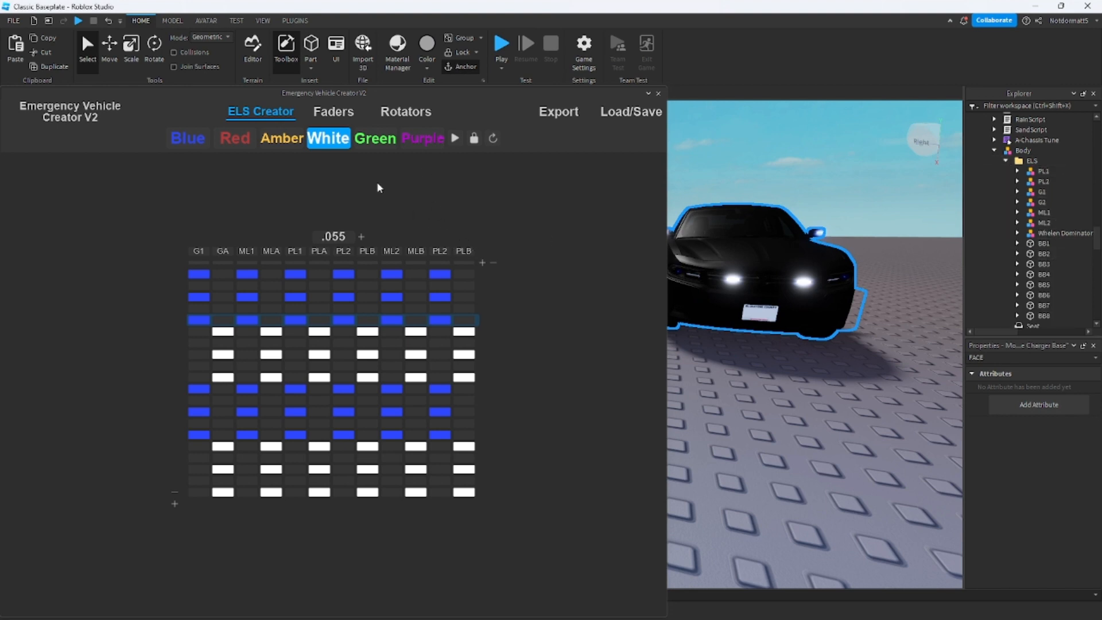
{"action": "left_click", "coordinate": [549, 113]}
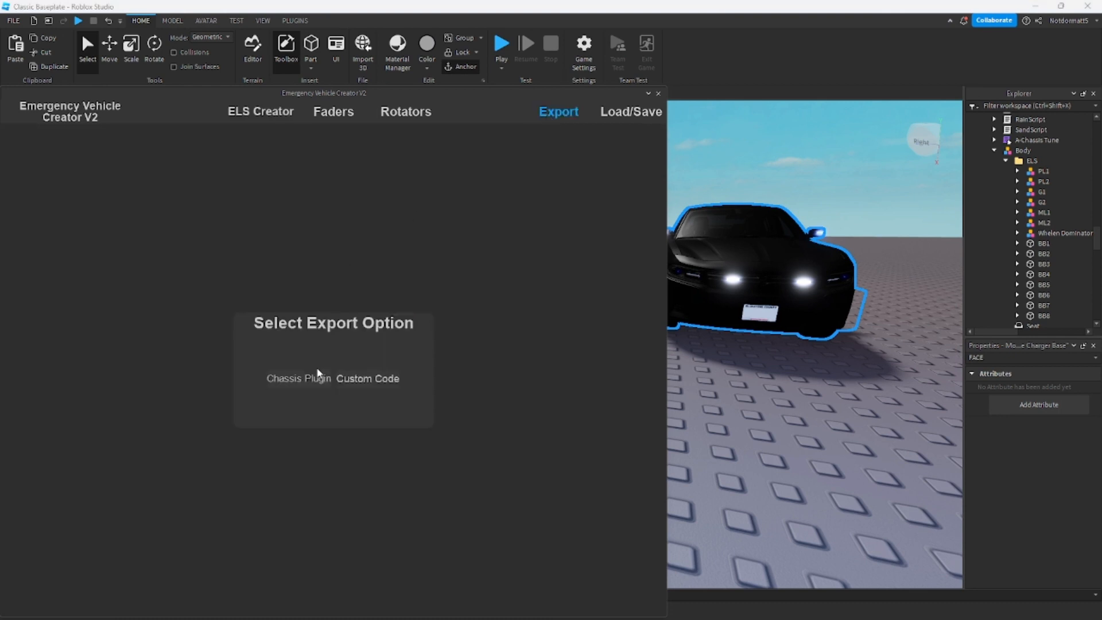
Export the flash pattern through the chassis plugin to the 2018 Dodge Charger Base, using the AG-Chassis version and adding it to Pattern 1.
{"action": "left_click", "coordinate": [315, 379]}
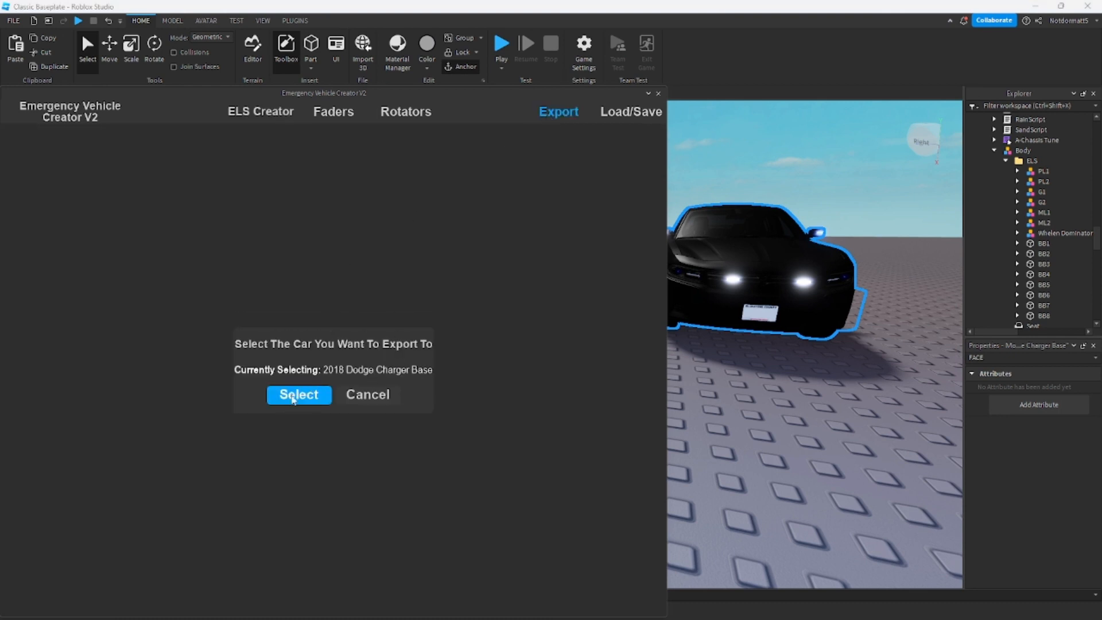
{"action": "left_click", "coordinate": [293, 397]}
{"action": "left_click", "coordinate": [287, 395]}
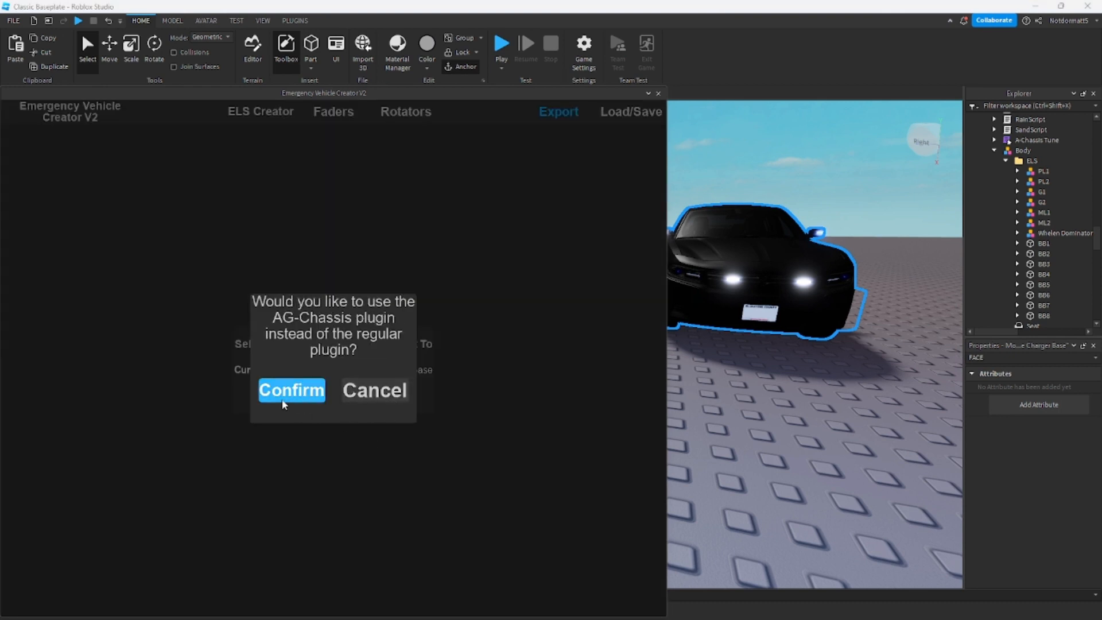
{"action": "left_click", "coordinate": [283, 400]}
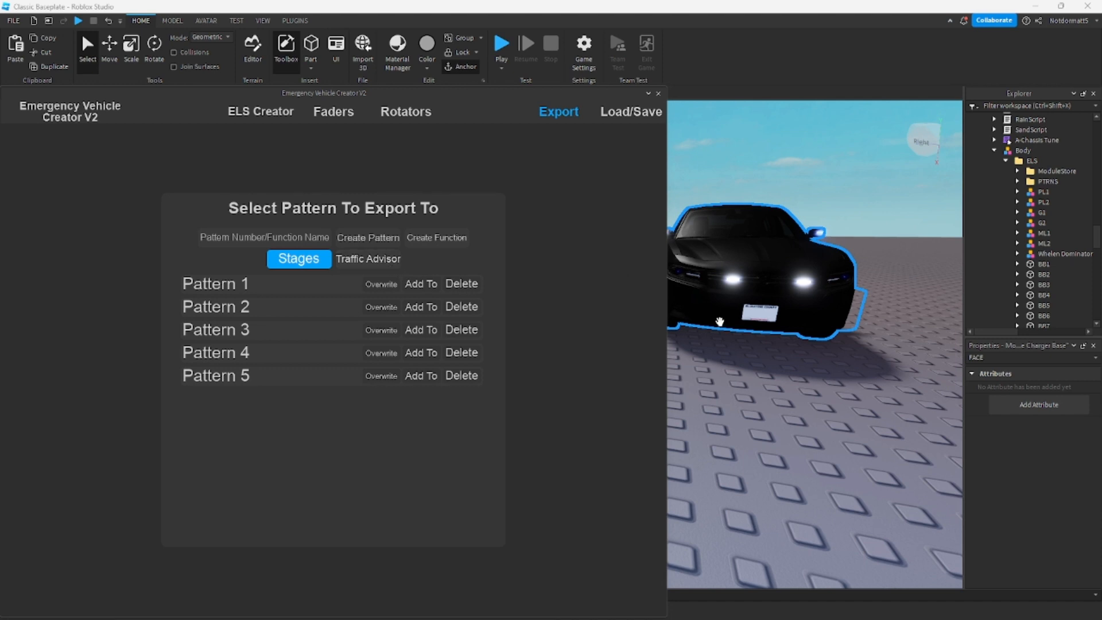
{"action": "left_click", "coordinate": [417, 283]}
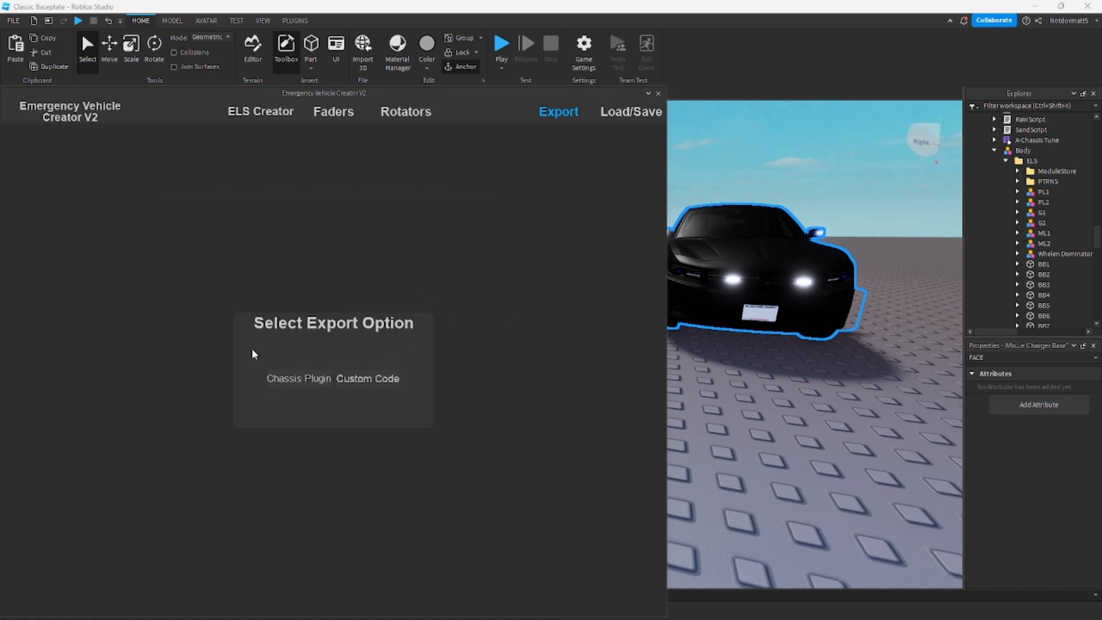
{"action": "left_click", "coordinate": [659, 94]}
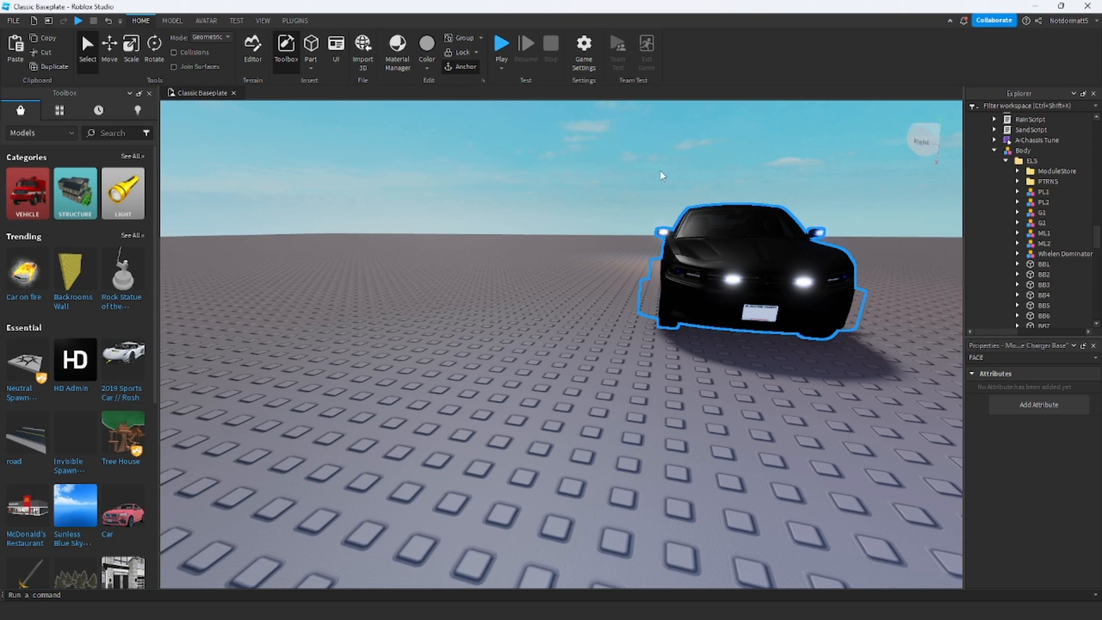
Ungroup the models PL1, PL2, G1, G2, ML1 and ML2 in the ELS folder, and check the light parts listed there.
{"action": "left_click", "coordinate": [1043, 192]}
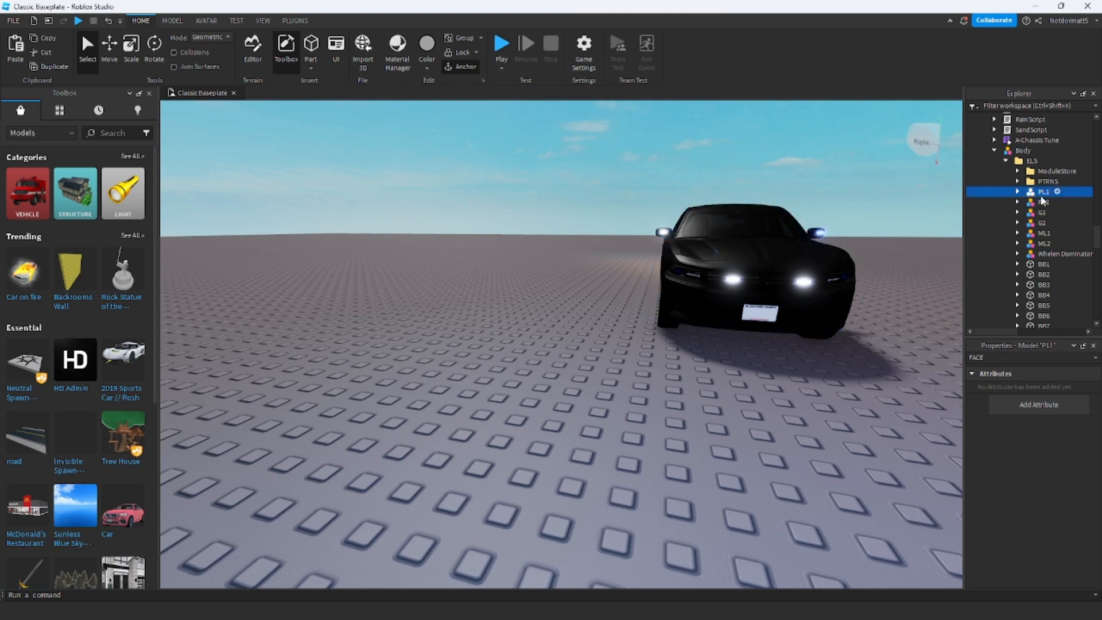
{"action": "left_click", "coordinate": [1041, 247], "text": "shift"}
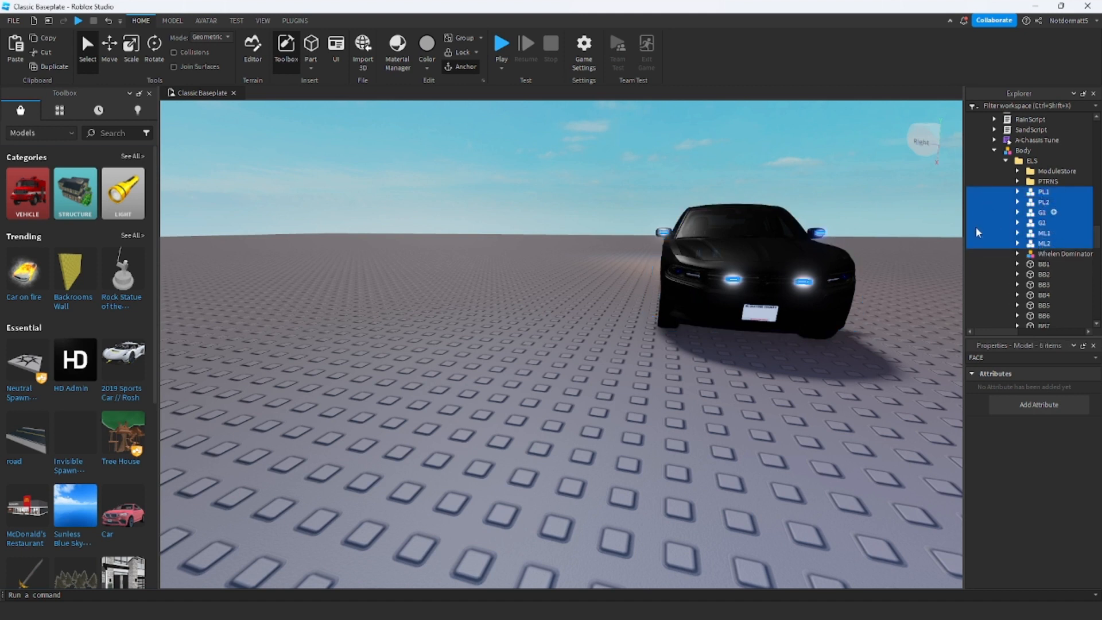
{"action": "right_click", "coordinate": [1031, 225]}
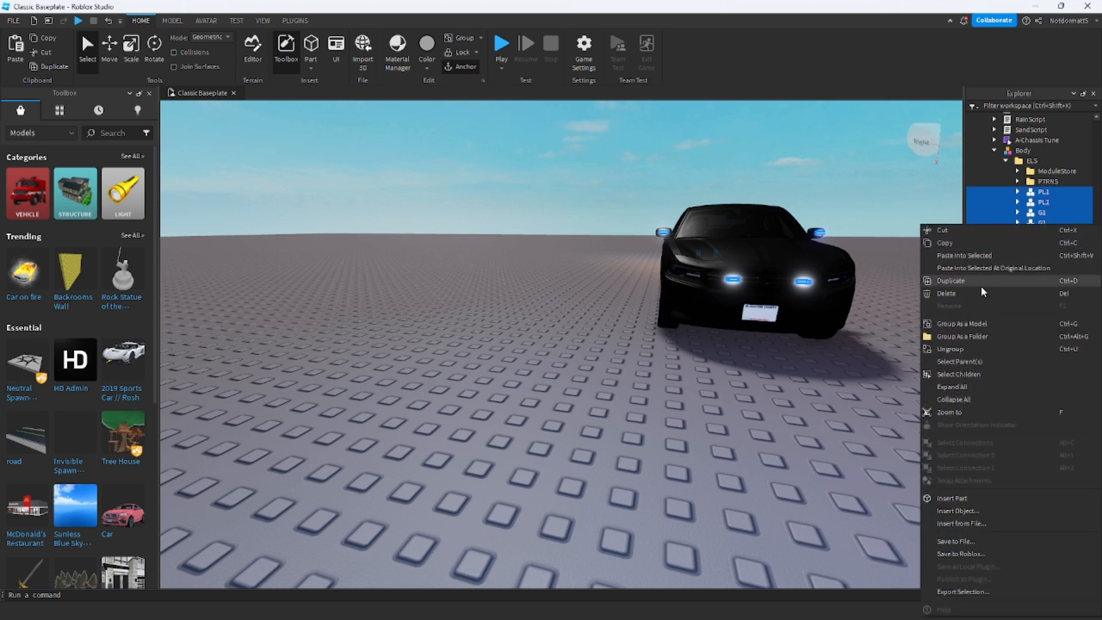
{"action": "left_click", "coordinate": [958, 374]}
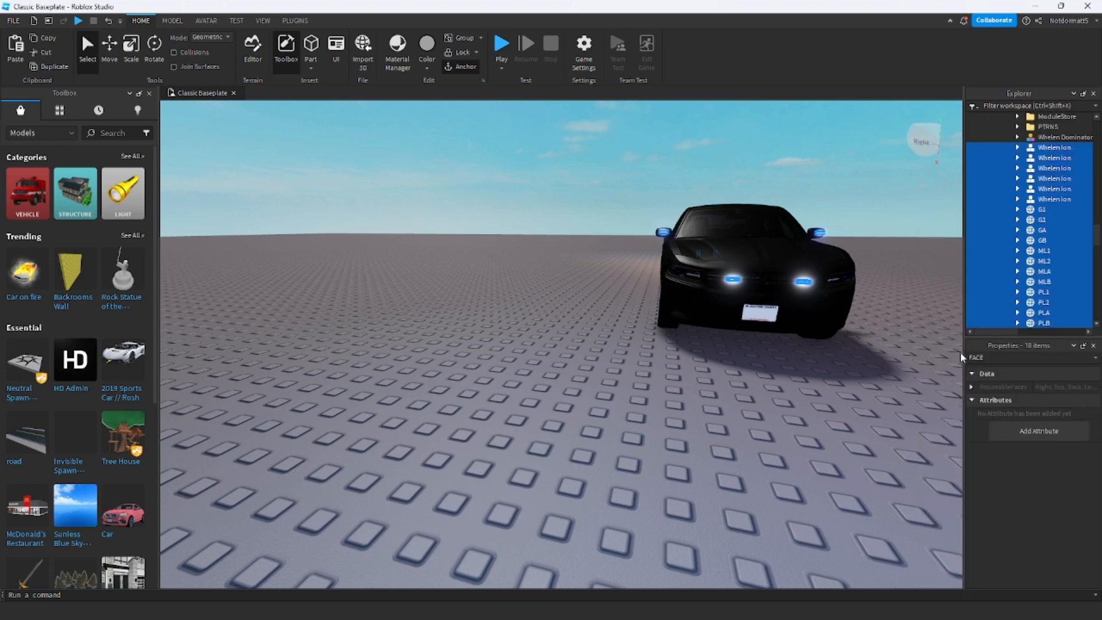
{"action": "left_click", "coordinate": [832, 182]}
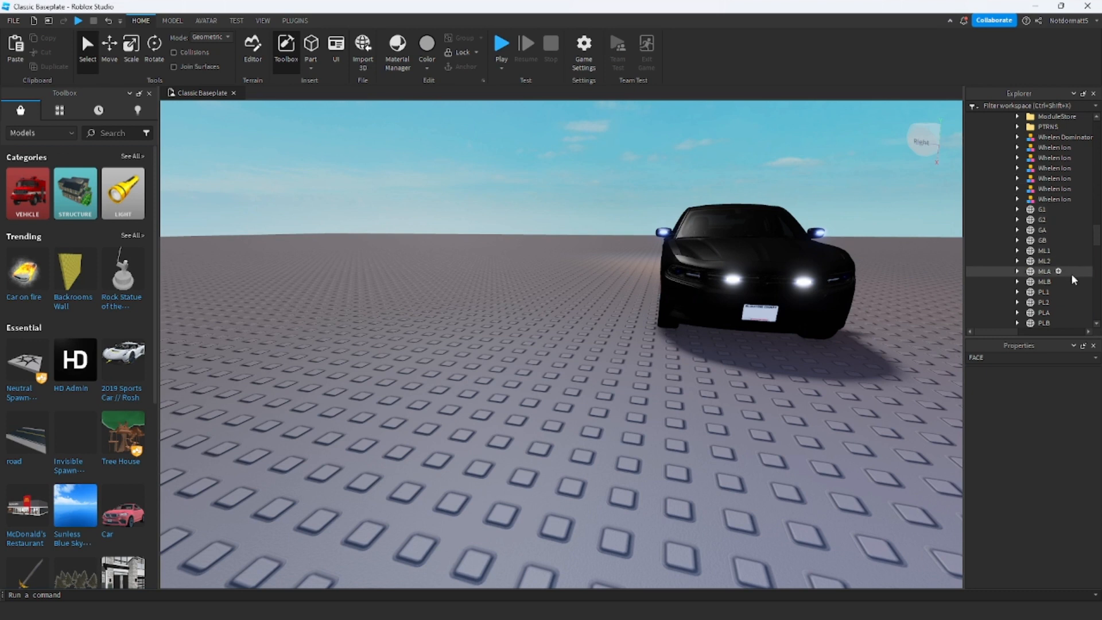
{"action": "scroll", "coordinate": [1073, 280], "scroll_direction": "down", "scroll_amount": 3}
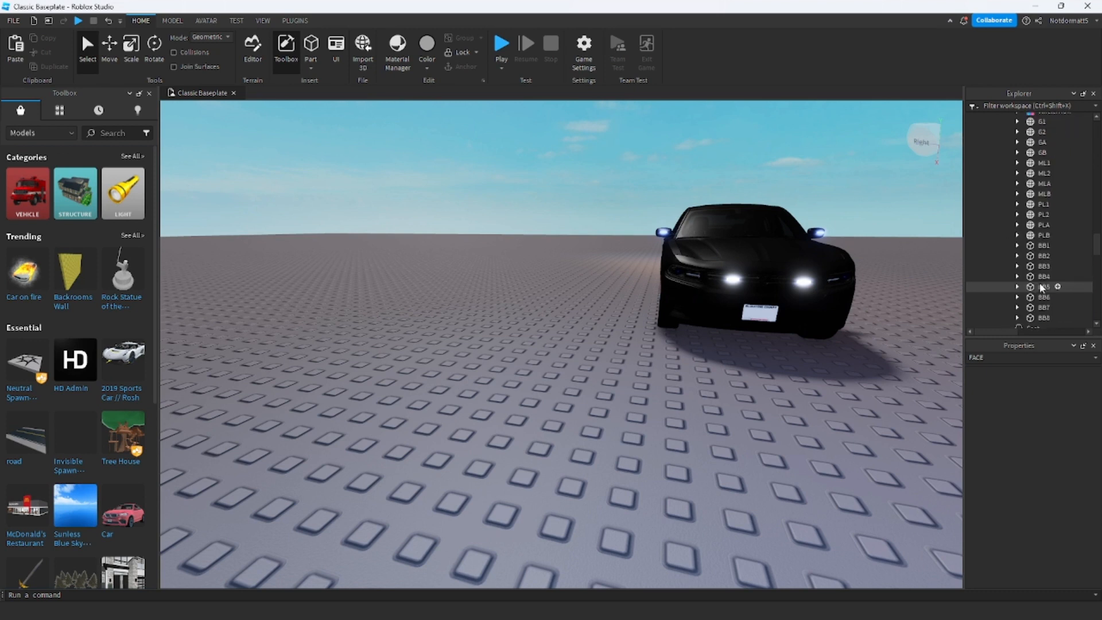
{"action": "scroll", "coordinate": [1039, 288], "scroll_direction": "up", "scroll_amount": 1}
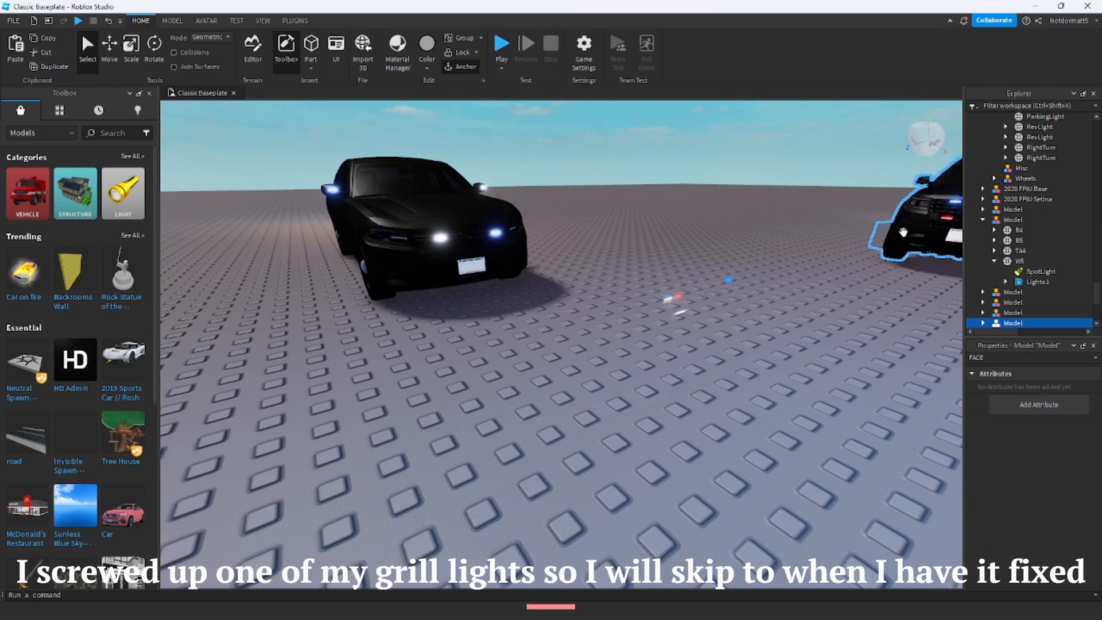
Examine the contents of the loose light models left in the workspace.
{"action": "left_click", "coordinate": [982, 220]}
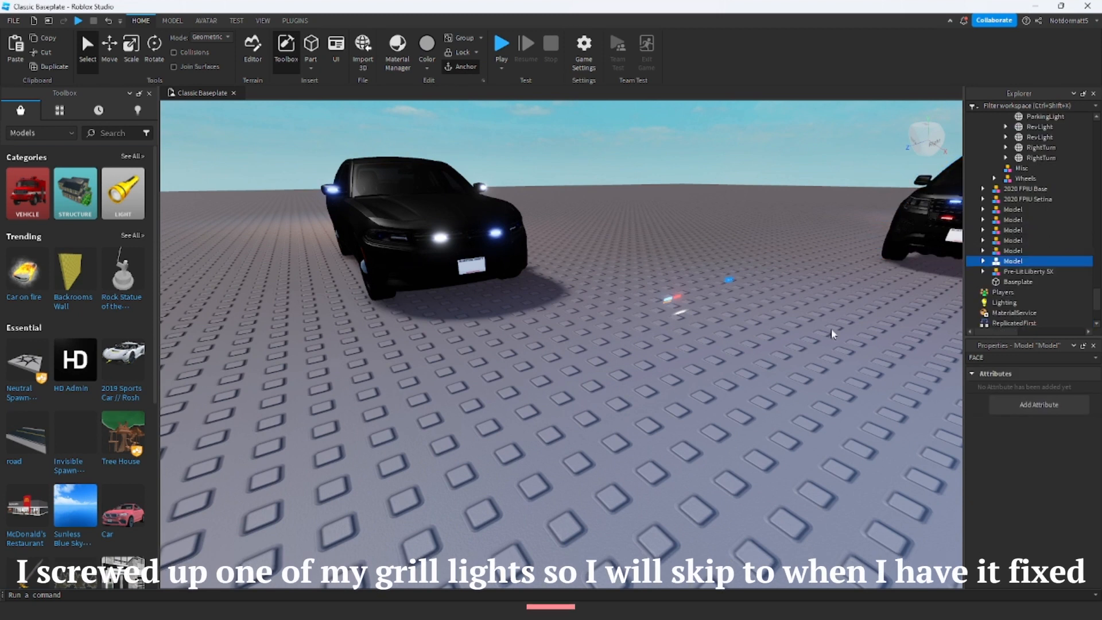
{"action": "left_click", "coordinate": [982, 261]}
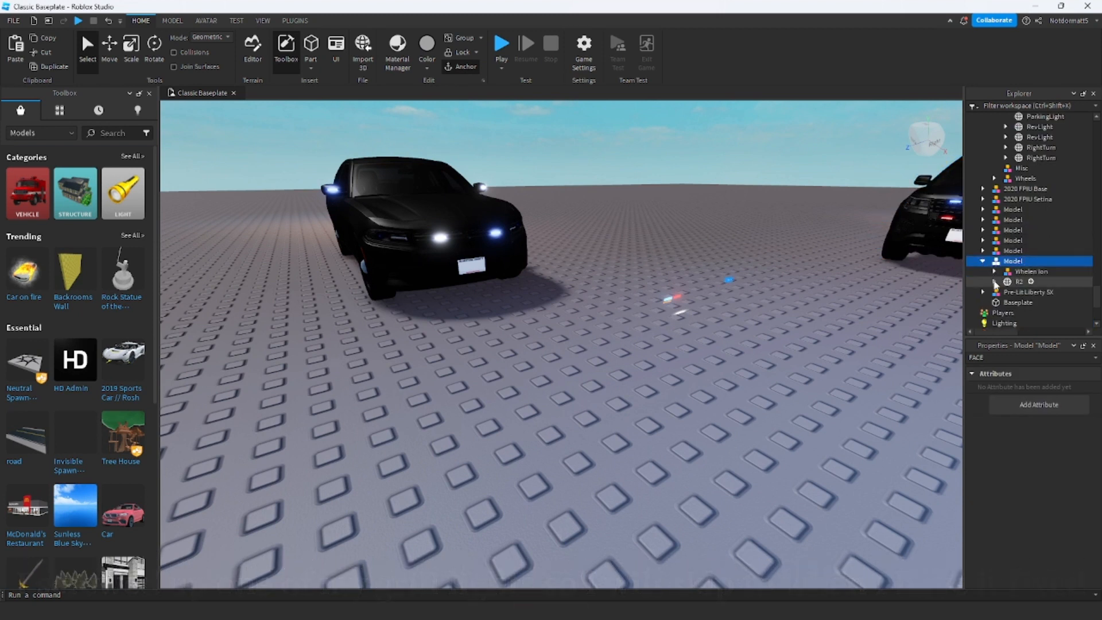
{"action": "left_click", "coordinate": [994, 281]}
{"action": "left_click", "coordinate": [983, 261]}
{"action": "left_click", "coordinate": [946, 297]}
{"action": "right_click_drag", "start_coordinate": [945, 298], "coordinate": [794, 313]}
{"action": "left_click_drag", "start_coordinate": [791, 302], "coordinate": [954, 382]}
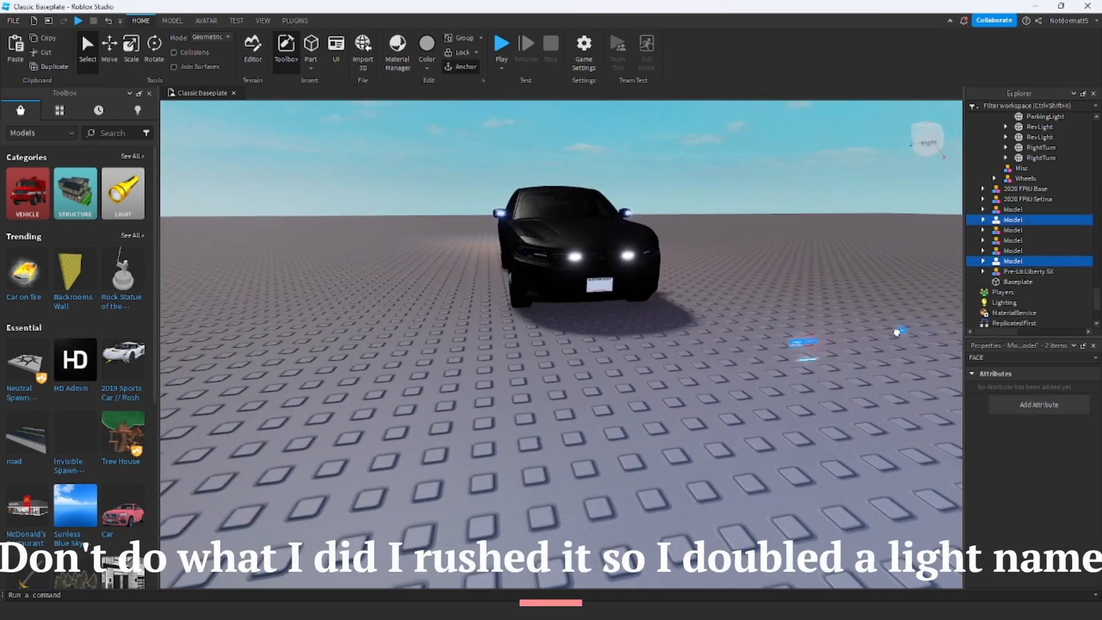
{"action": "right_click_drag", "start_coordinate": [897, 331], "coordinate": [890, 329]}
{"action": "mouse_move", "coordinate": [915, 619]}
{"action": "key", "text": "F5"}
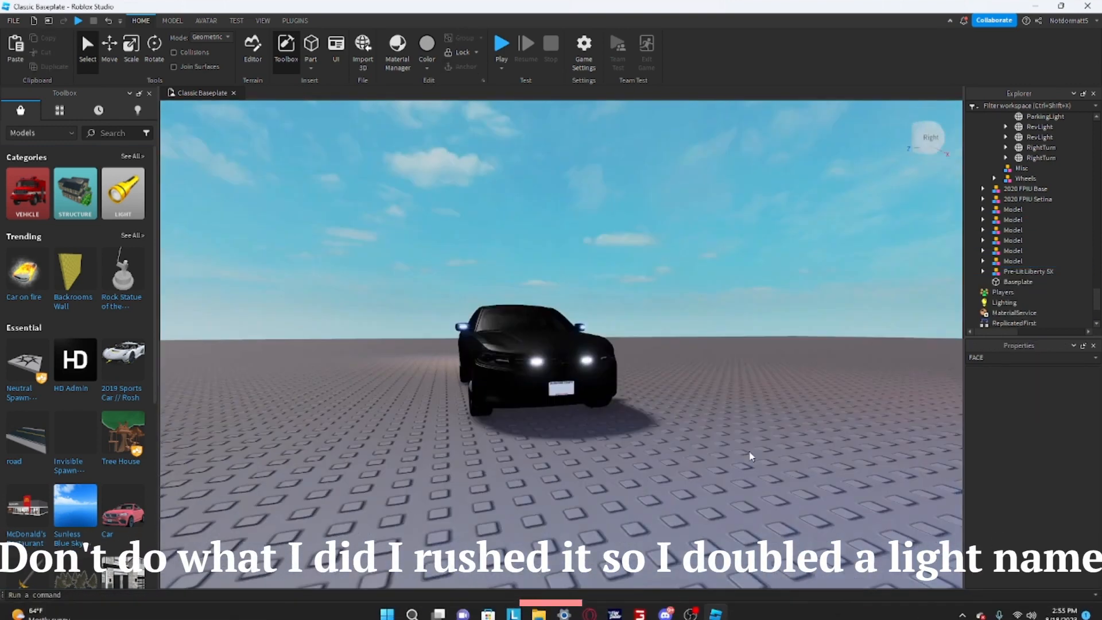
{"action": "key", "text": "a"}
{"action": "right_click_drag", "start_coordinate": [620, 288], "coordinate": [616, 291]}
{"action": "key", "text": "d"}
{"action": "key", "text": "w"}
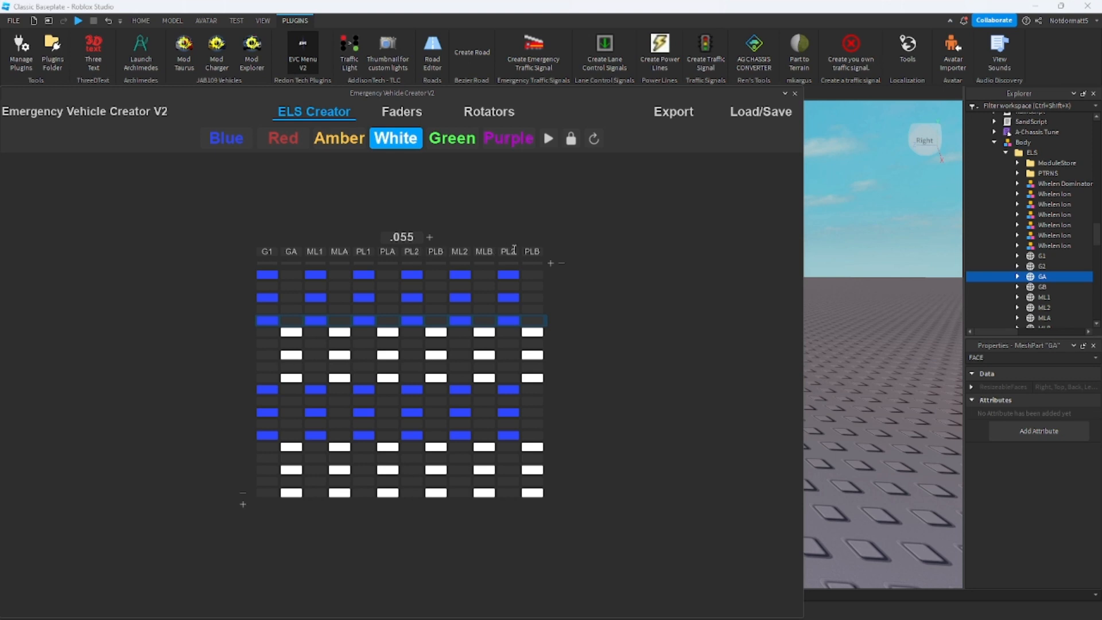
Rename the last two light columns of the pattern to G2 and GB.
{"action": "left_click", "coordinate": [514, 250]}
{"action": "type", "text": "G2"}
{"action": "left_click", "coordinate": [537, 251]}
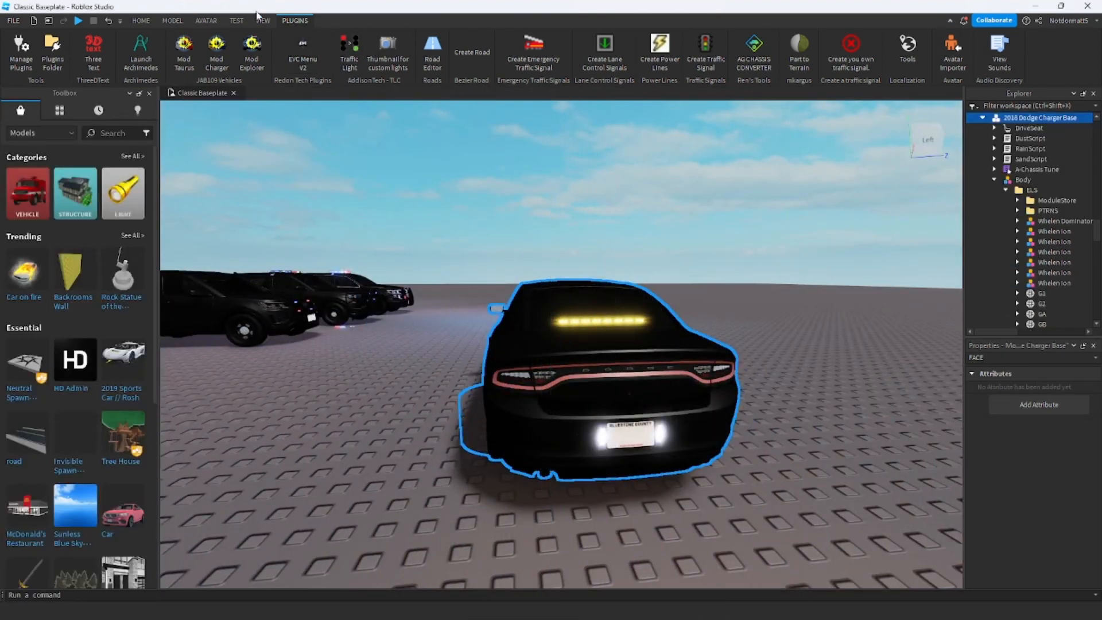
Examine the amber light bar in the Charger's rear window.
{"action": "key", "text": "d"}
{"action": "right_click_drag", "start_coordinate": [588, 278], "coordinate": [588, 276]}
{"action": "key", "text": "a"}
{"action": "key", "text": "d"}
{"action": "key", "text": "w"}
{"action": "key", "text": "a"}
{"action": "key", "text": "d"}
{"action": "key", "text": "a"}
{"action": "right_click_drag", "start_coordinate": [428, 229], "coordinate": [428, 228]}
Reopen the Emergency Vehicle Creator and reset the ELS pattern grid.
{"action": "left_click", "coordinate": [302, 49]}
{"action": "left_click", "coordinate": [347, 111]}
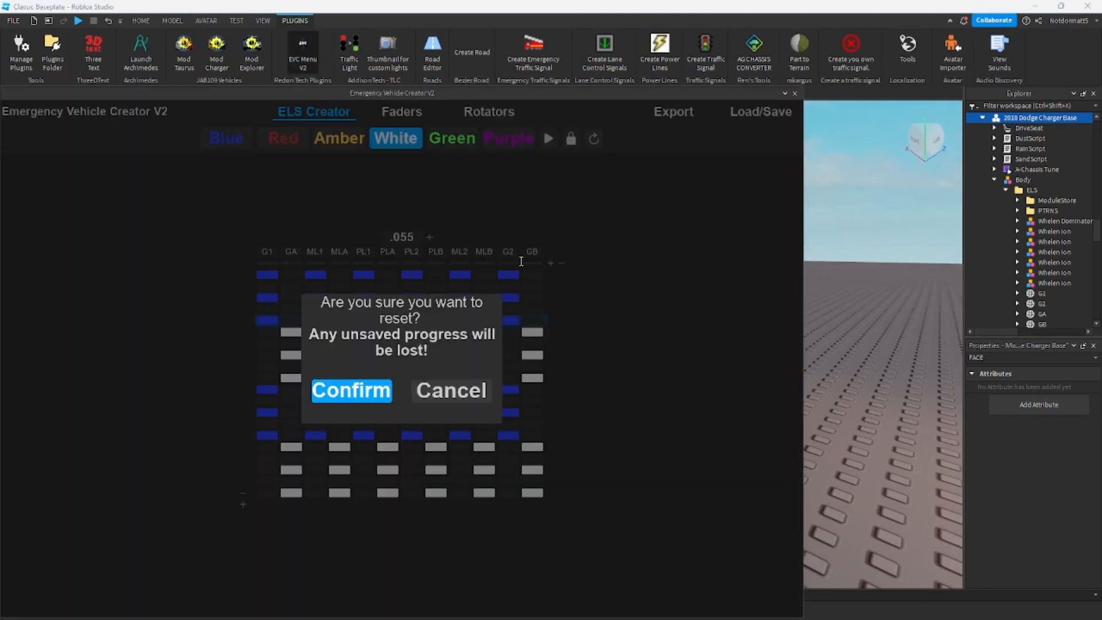
{"action": "left_click", "coordinate": [352, 390]}
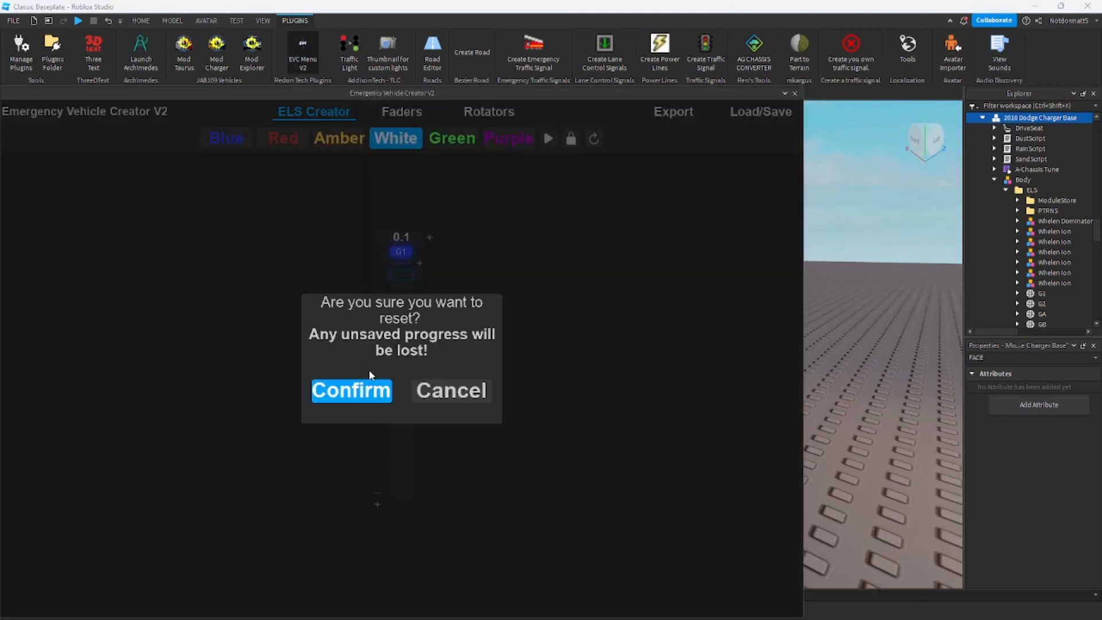
{"action": "left_click", "coordinate": [352, 390]}
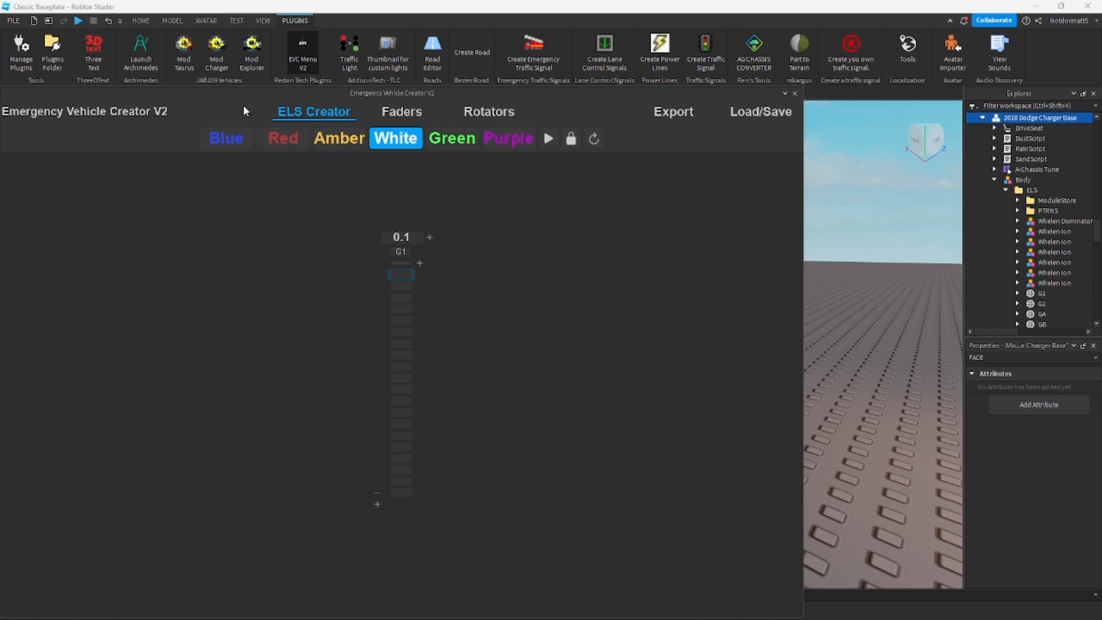
Choose amber as the light colour and extend the pattern grid to eight light columns.
{"action": "left_click", "coordinate": [339, 137]}
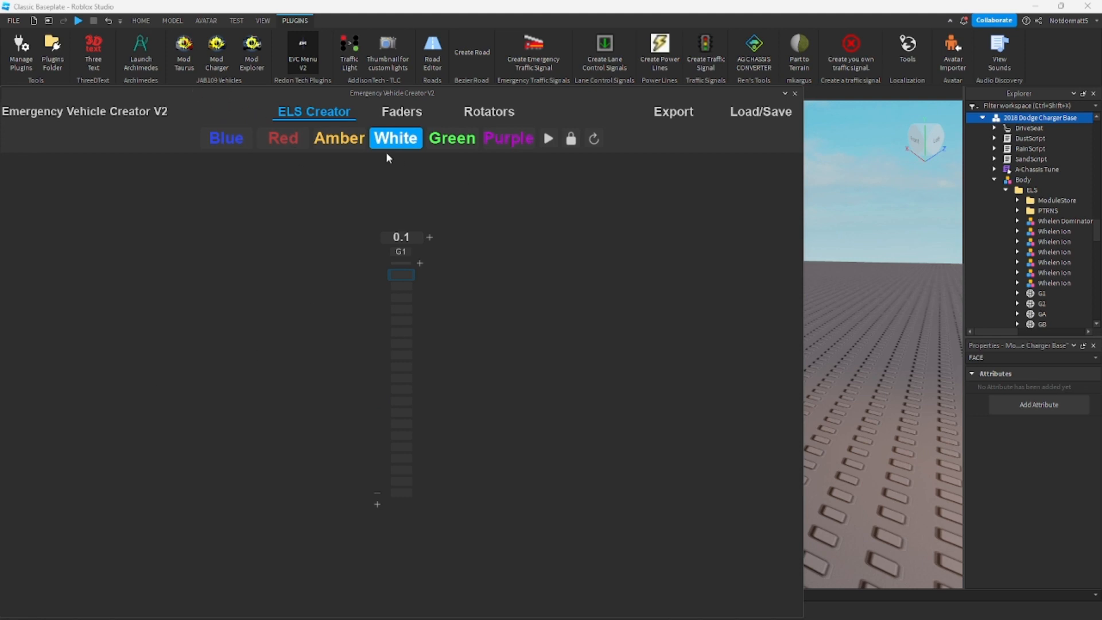
{"action": "left_click", "coordinate": [419, 263]}
{"action": "left_click", "coordinate": [430, 263]}
{"action": "left_click", "coordinate": [443, 263]}
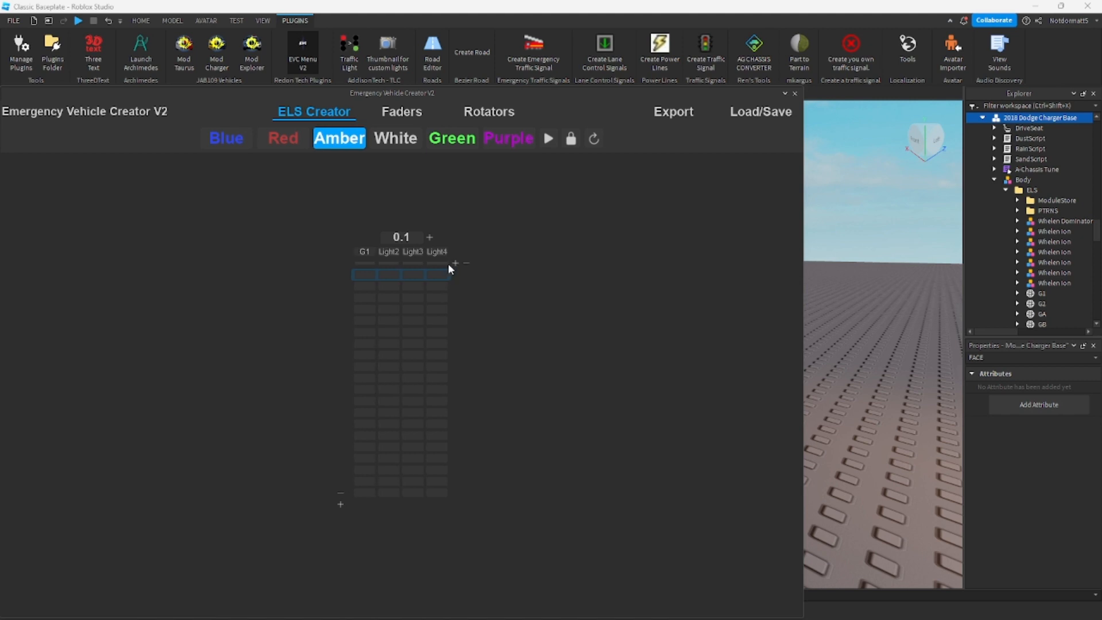
{"action": "left_click", "coordinate": [456, 263]}
{"action": "left_click", "coordinate": [468, 264]}
{"action": "left_click", "coordinate": [479, 264]}
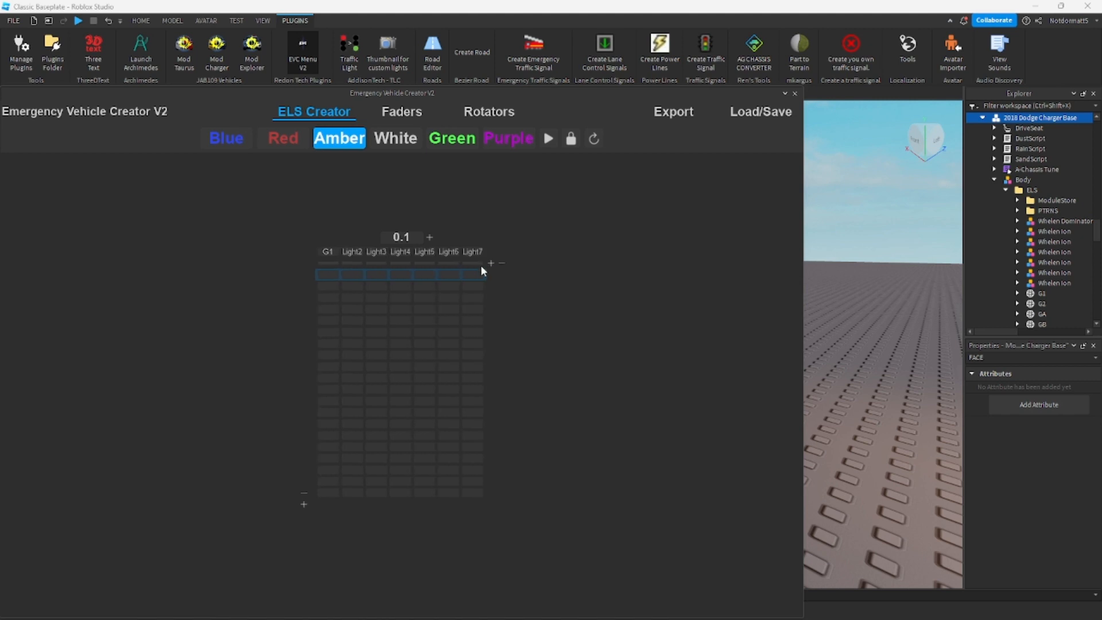
{"action": "left_click", "coordinate": [491, 264]}
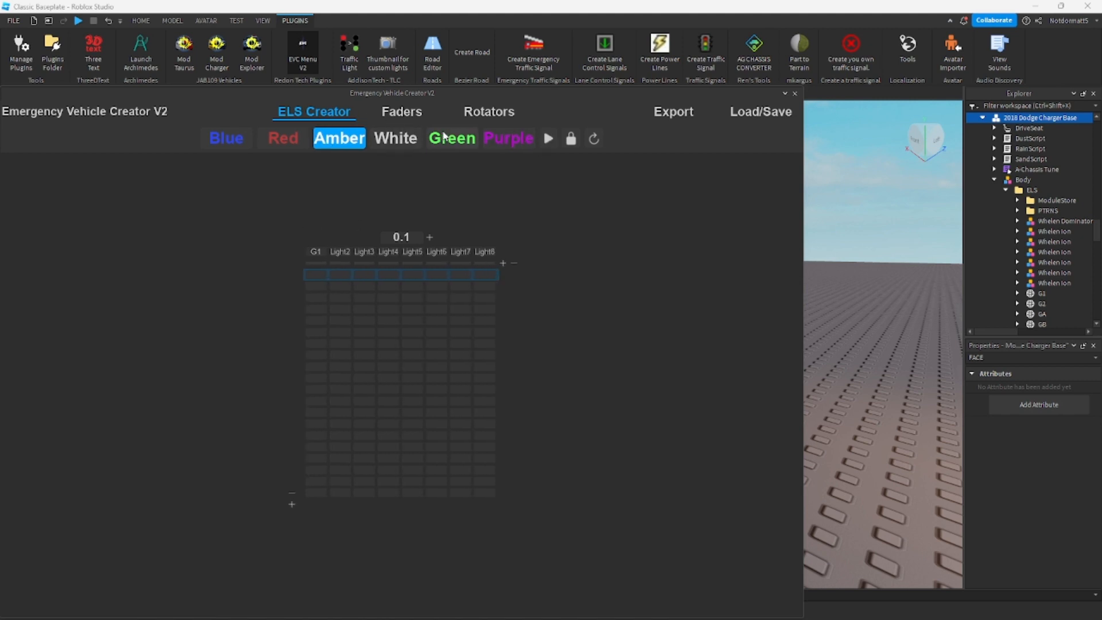
Fill the grid with amber alternating row by row between the first four and the last four lights.
{"action": "left_click_drag", "start_coordinate": [316, 278], "coordinate": [533, 295]}
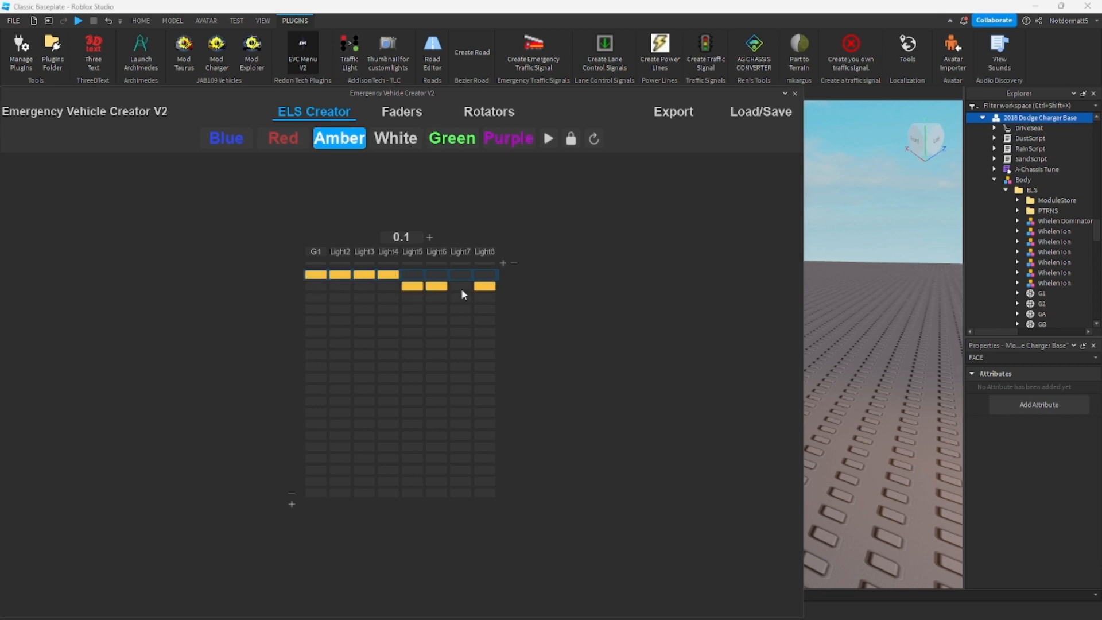
{"action": "left_click_drag", "start_coordinate": [394, 297], "coordinate": [236, 315]}
{"action": "left_click_drag", "start_coordinate": [428, 306], "coordinate": [487, 309]}
{"action": "left_click_drag", "start_coordinate": [397, 319], "coordinate": [278, 324]}
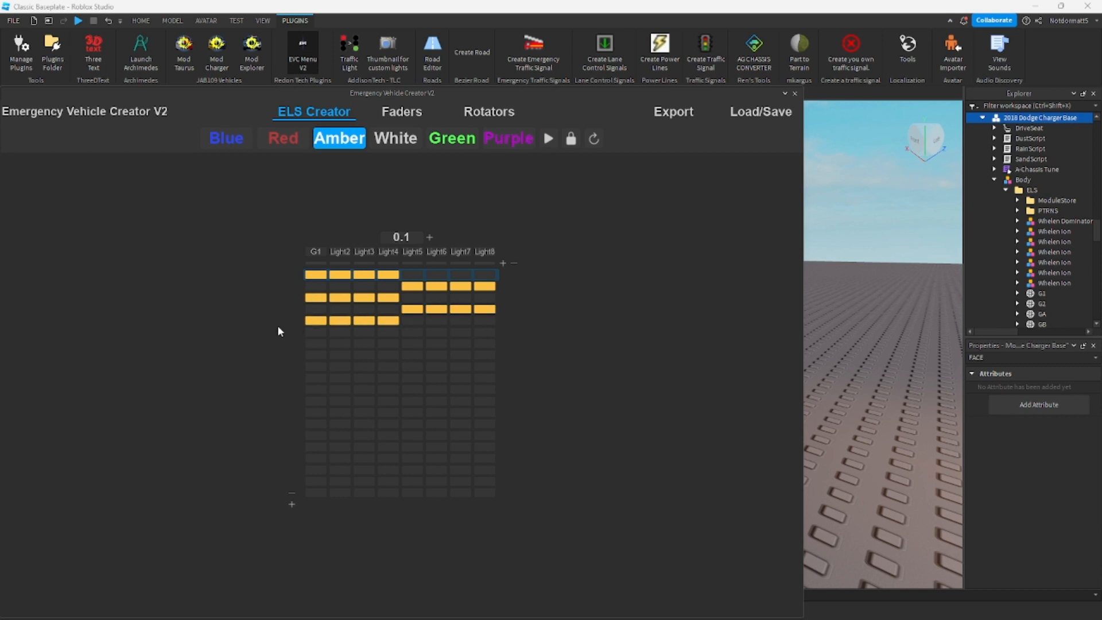
{"action": "left_click_drag", "start_coordinate": [400, 336], "coordinate": [507, 335]}
{"action": "left_click_drag", "start_coordinate": [387, 346], "coordinate": [215, 355]}
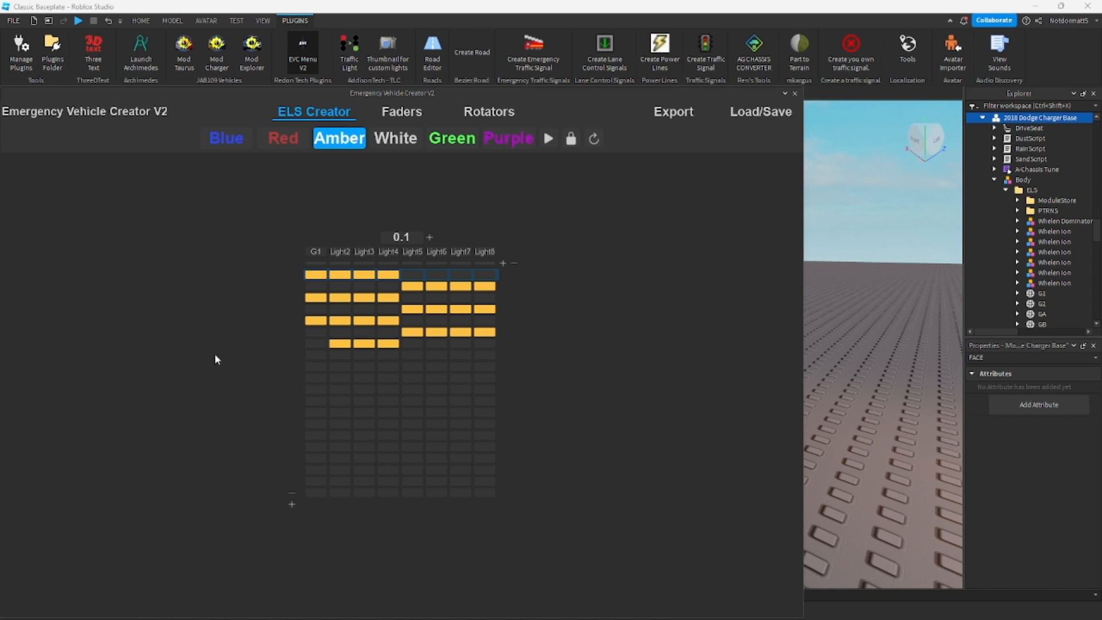
{"action": "left_click_drag", "start_coordinate": [413, 357], "coordinate": [489, 356]}
{"action": "left_click_drag", "start_coordinate": [394, 367], "coordinate": [289, 370]}
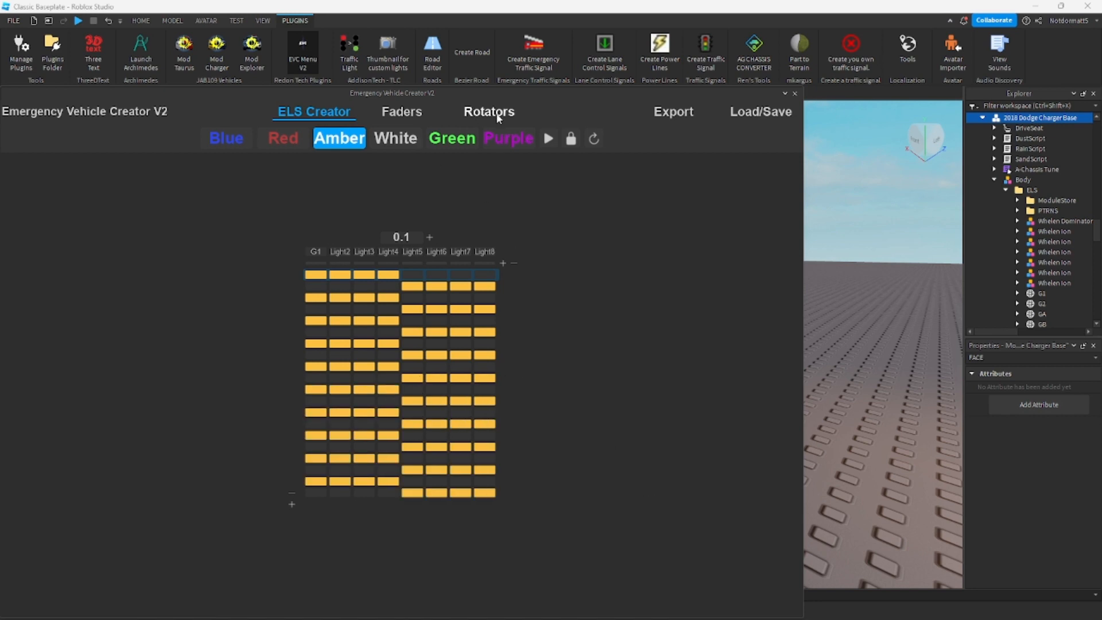
Preview the amber pattern, and try a wait time of .08.
{"action": "left_click", "coordinate": [547, 138]}
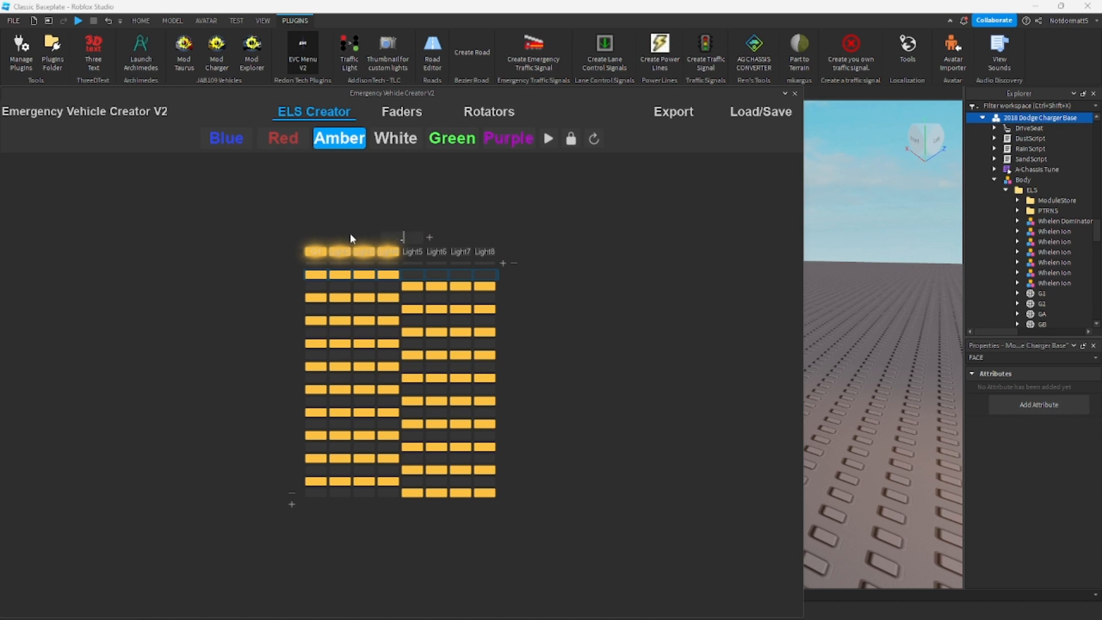
{"action": "type", "text": ".08"}
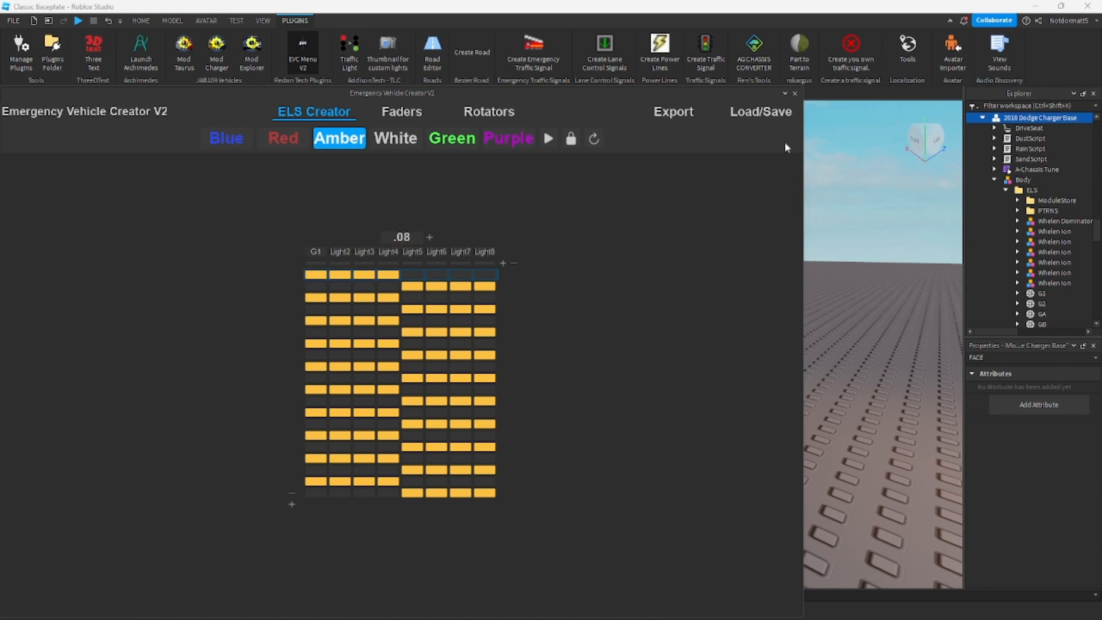
{"action": "left_click", "coordinate": [549, 138]}
{"action": "left_click", "coordinate": [548, 140]}
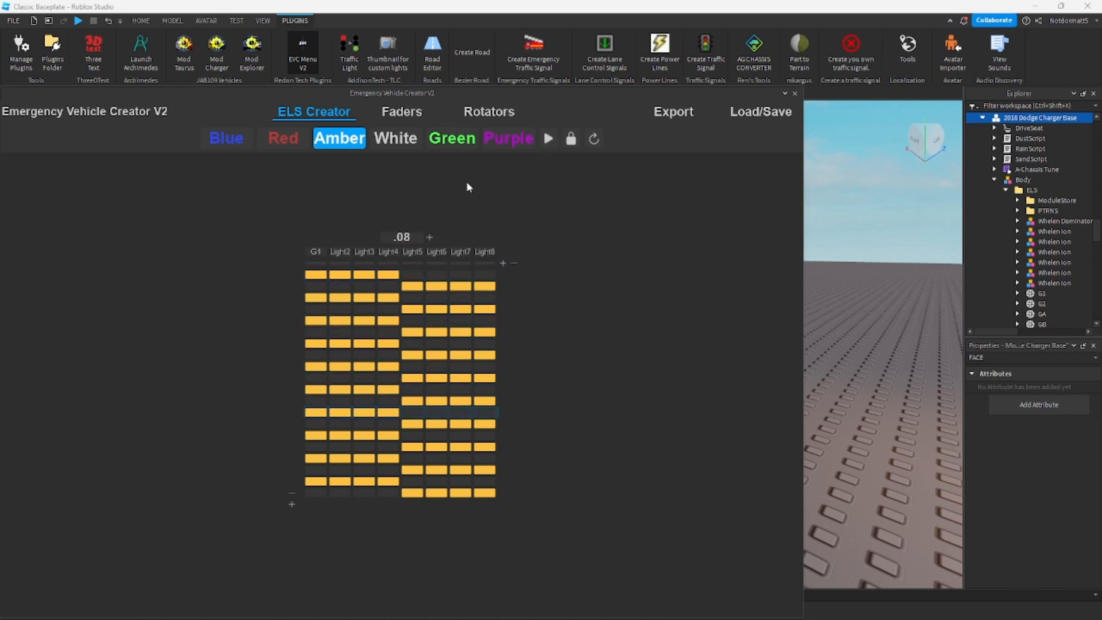
Try wait times of .01 and 0.1 for the amber pattern, previewing the flashing with each.
{"action": "left_click", "coordinate": [414, 235]}
{"action": "type", "text": ".01"}
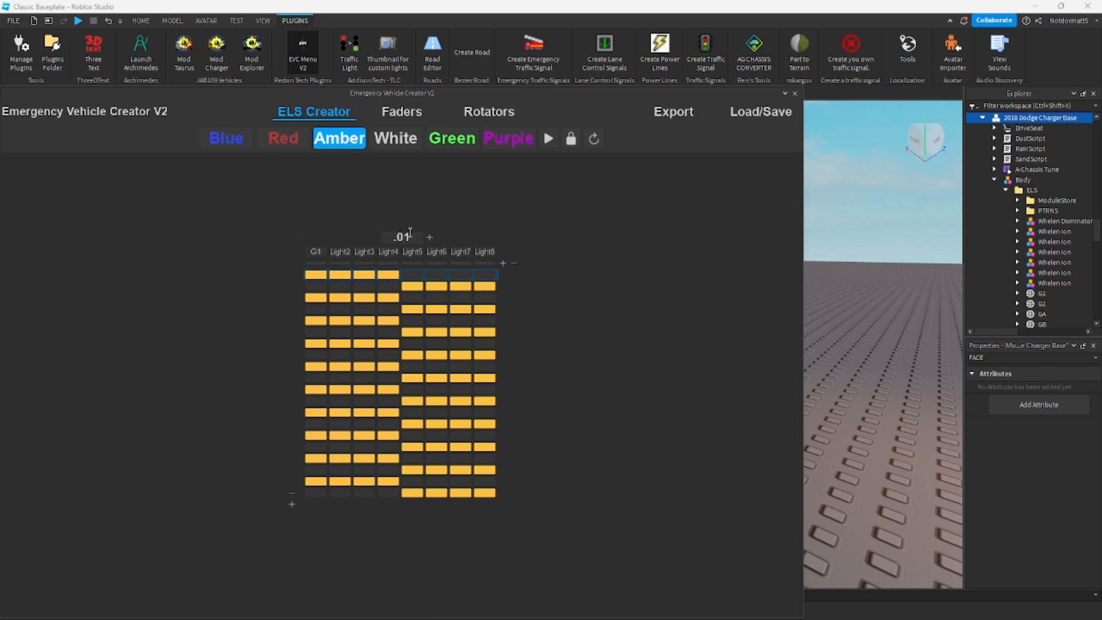
{"action": "left_click", "coordinate": [548, 138]}
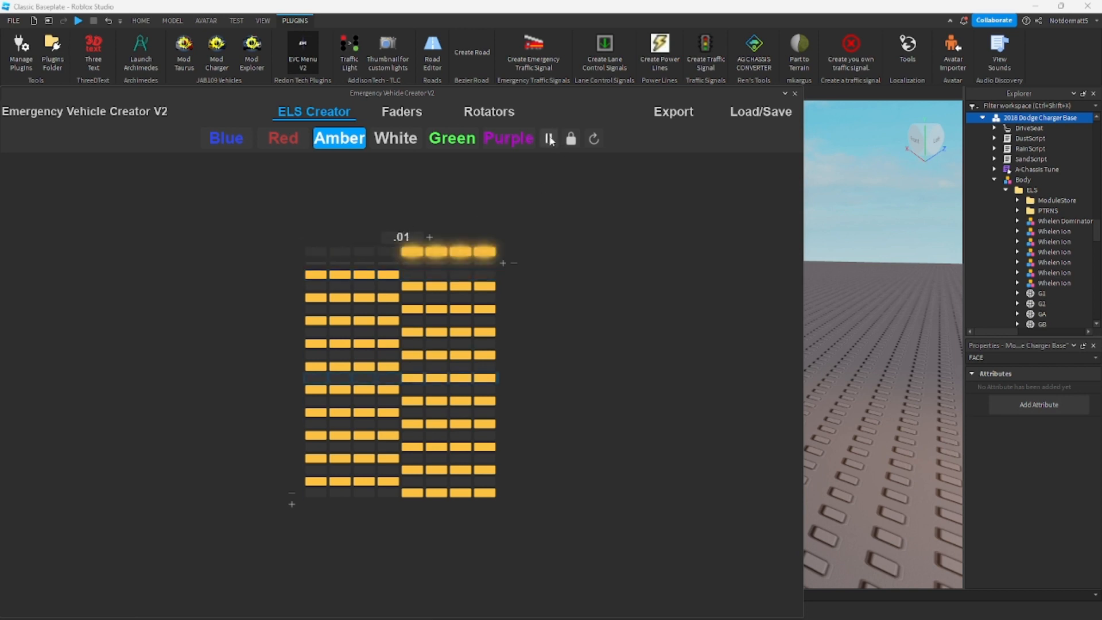
{"action": "left_click", "coordinate": [405, 234]}
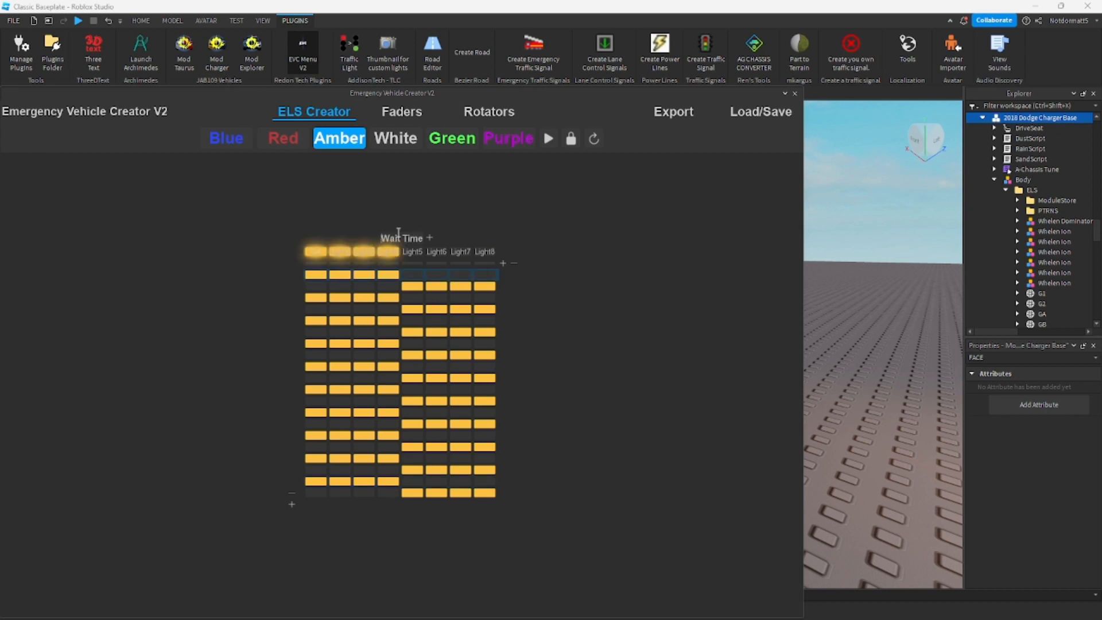
{"action": "type", "text": "0"}
{"action": "key", "text": "BackSpace"}
{"action": "type", "text": "0.1"}
{"action": "left_click", "coordinate": [548, 139]}
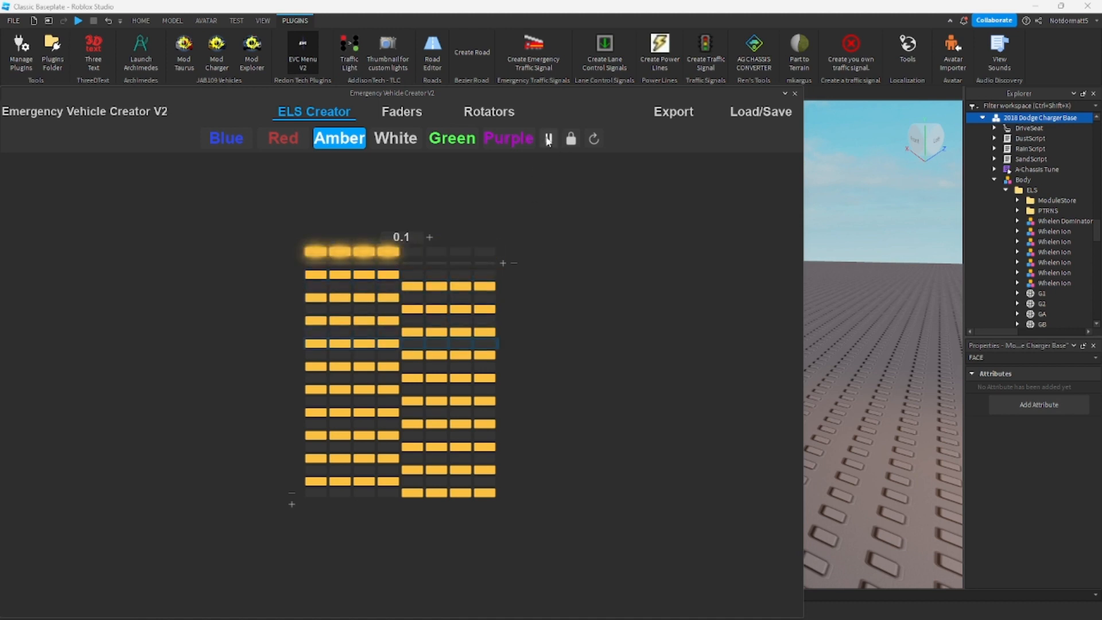
Try wait times of 0.3 and 0.2 for the amber pattern, previewing the flashing with each.
{"action": "left_click", "coordinate": [411, 239]}
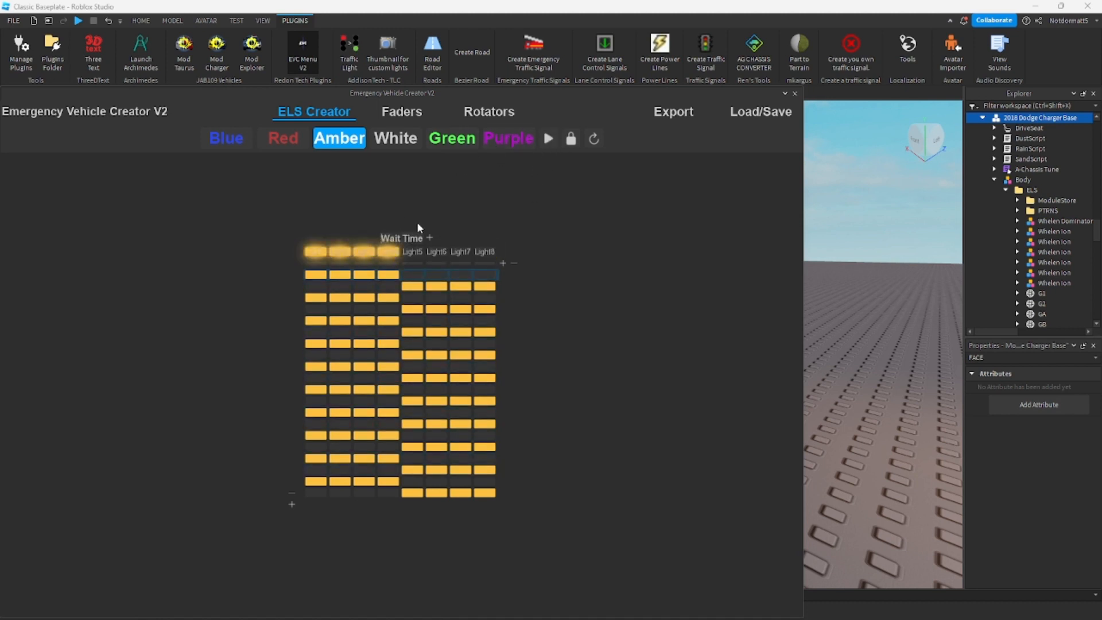
{"action": "type", "text": "0.3"}
{"action": "left_click", "coordinate": [549, 138]}
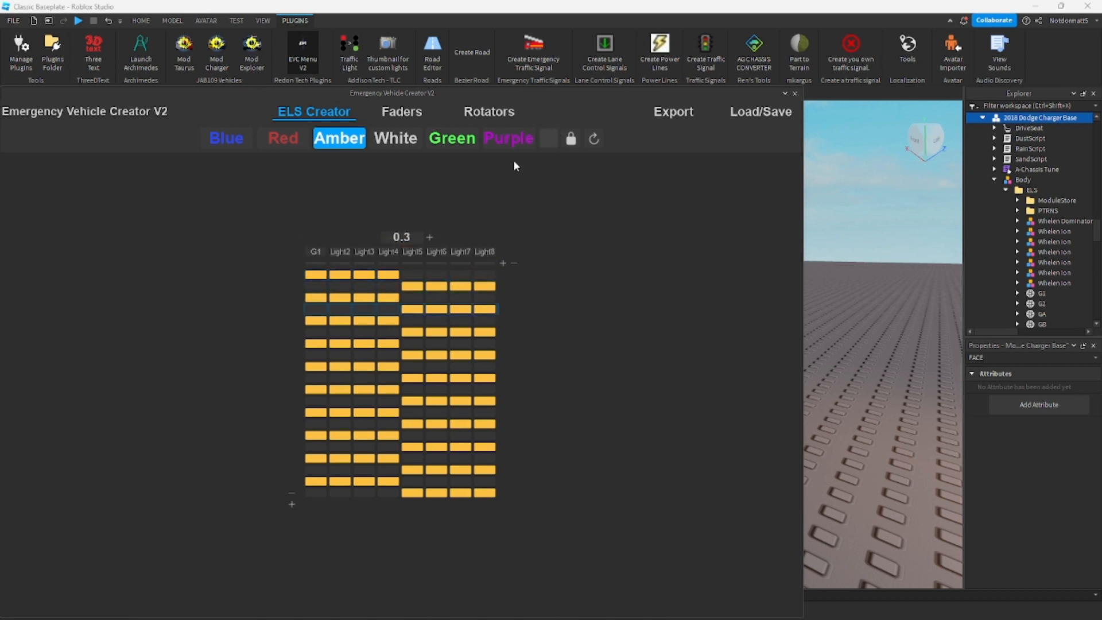
{"action": "left_click", "coordinate": [553, 140]}
{"action": "left_click", "coordinate": [411, 240]}
{"action": "type", "text": "0.2"}
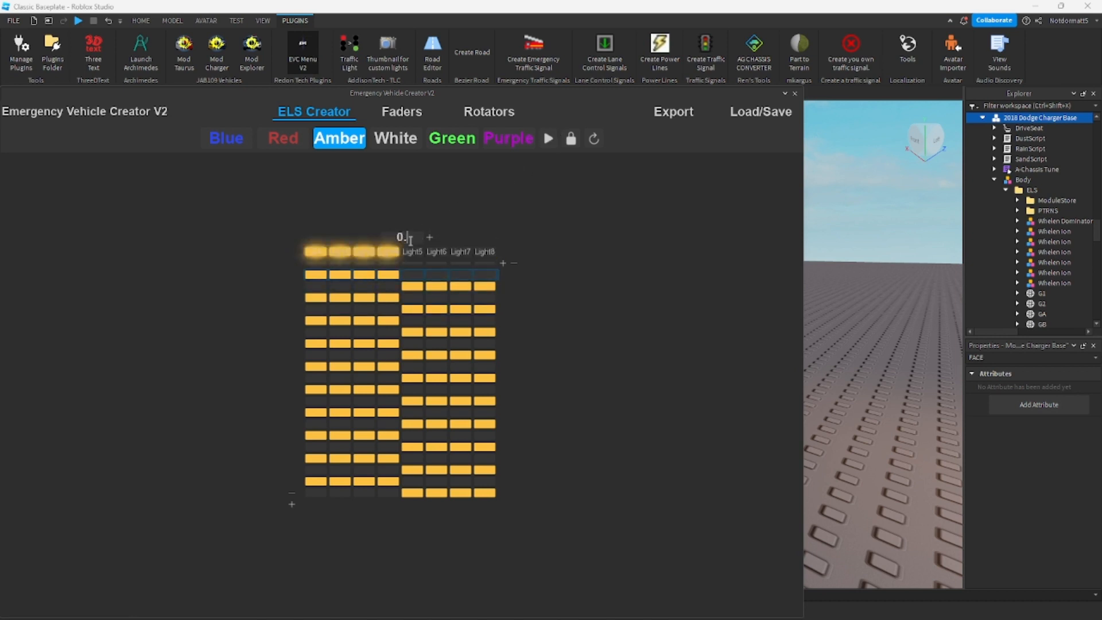
{"action": "key", "text": "Return"}
{"action": "left_click", "coordinate": [547, 141]}
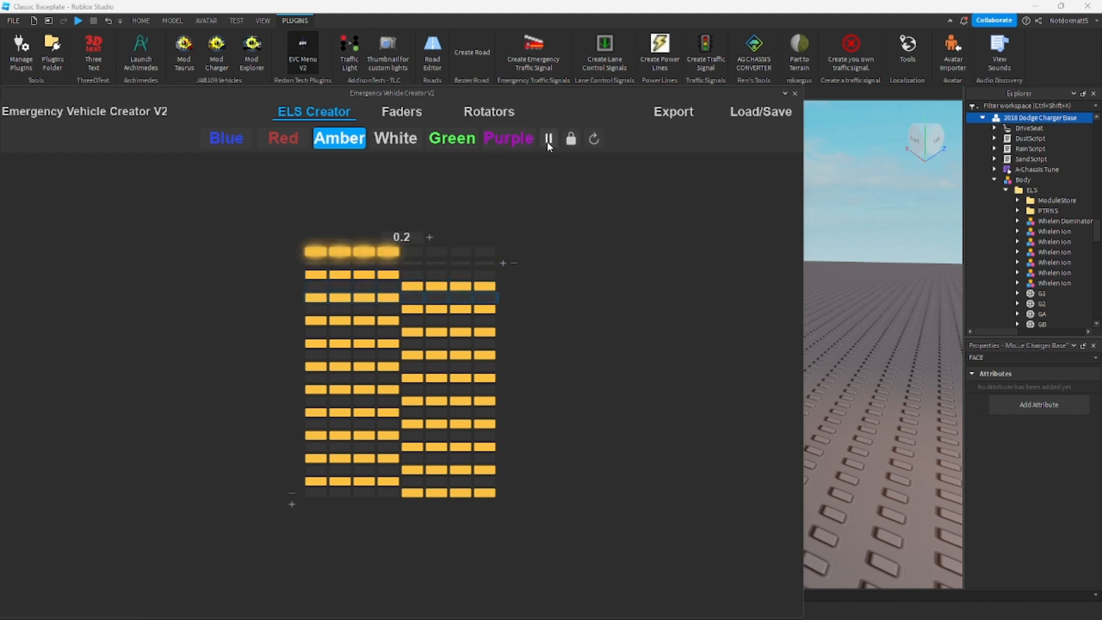
Set the amber pattern's wait time to 0.15 and preview the flashing.
{"action": "left_click", "coordinate": [423, 236]}
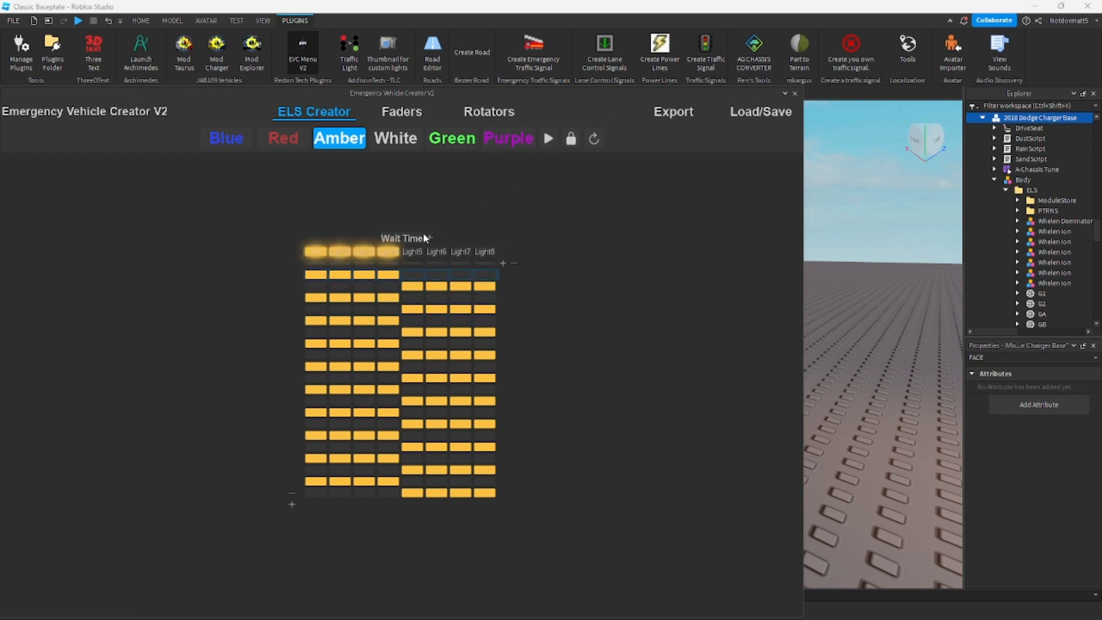
{"action": "type", "text": "0.15"}
{"action": "key", "text": "Return"}
{"action": "left_click", "coordinate": [549, 139]}
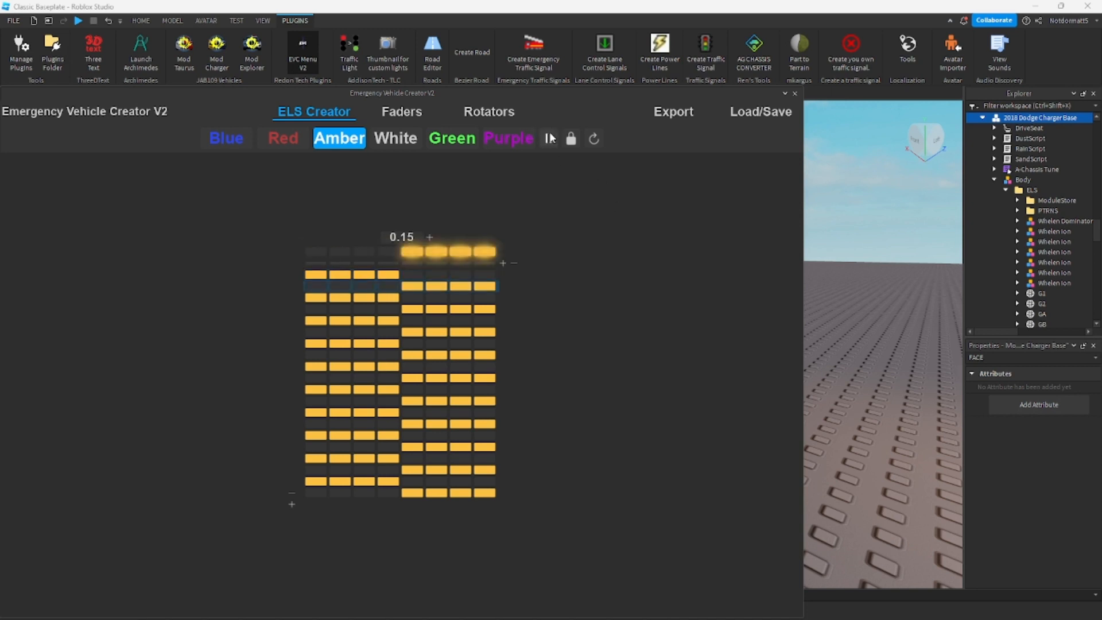
Try to export the amber pattern as a chassis plugin to the 2018 Dodge Charger Base.
{"action": "left_click", "coordinate": [661, 115]}
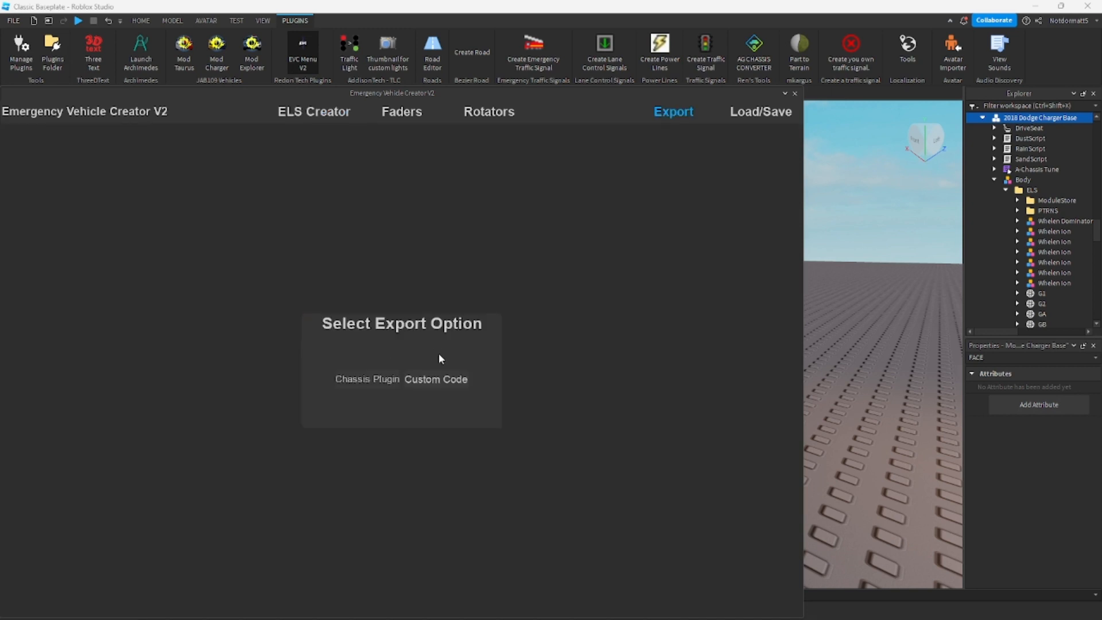
{"action": "left_click", "coordinate": [377, 378]}
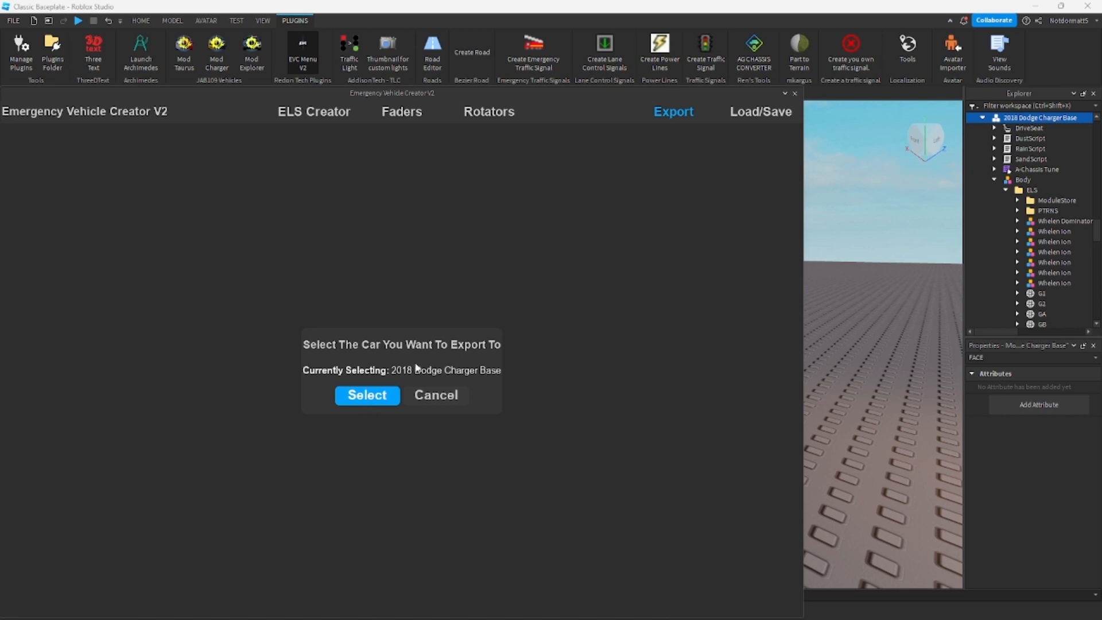
{"action": "left_click", "coordinate": [342, 395]}
{"action": "left_click", "coordinate": [491, 286]}
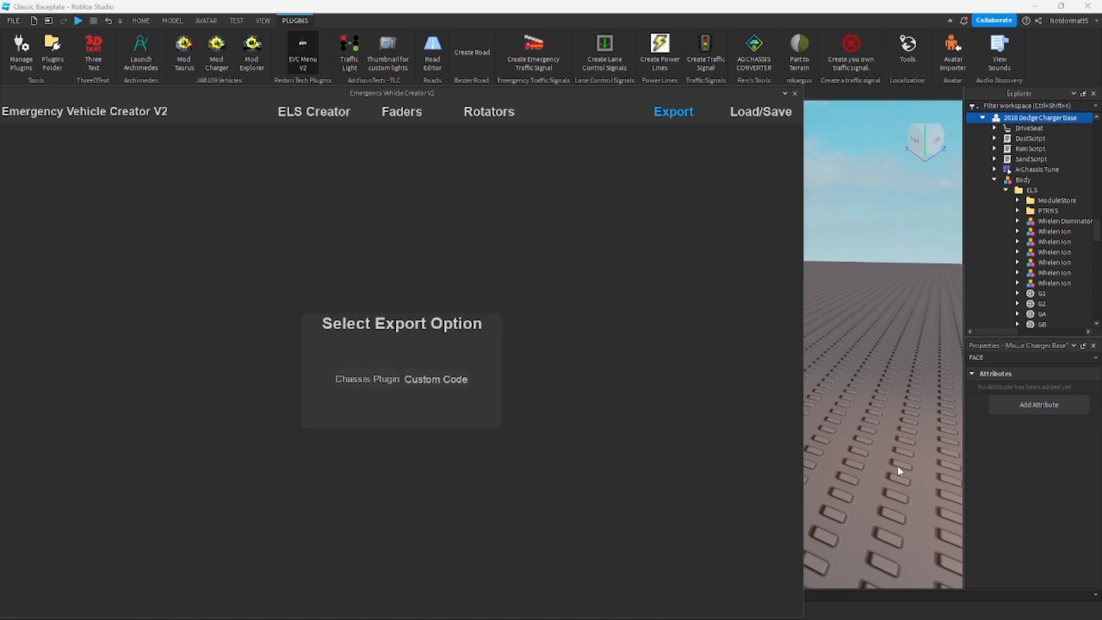
Return to the amber pattern in the ELS Creator and rename its first light column BB1.
{"action": "left_click", "coordinate": [318, 121]}
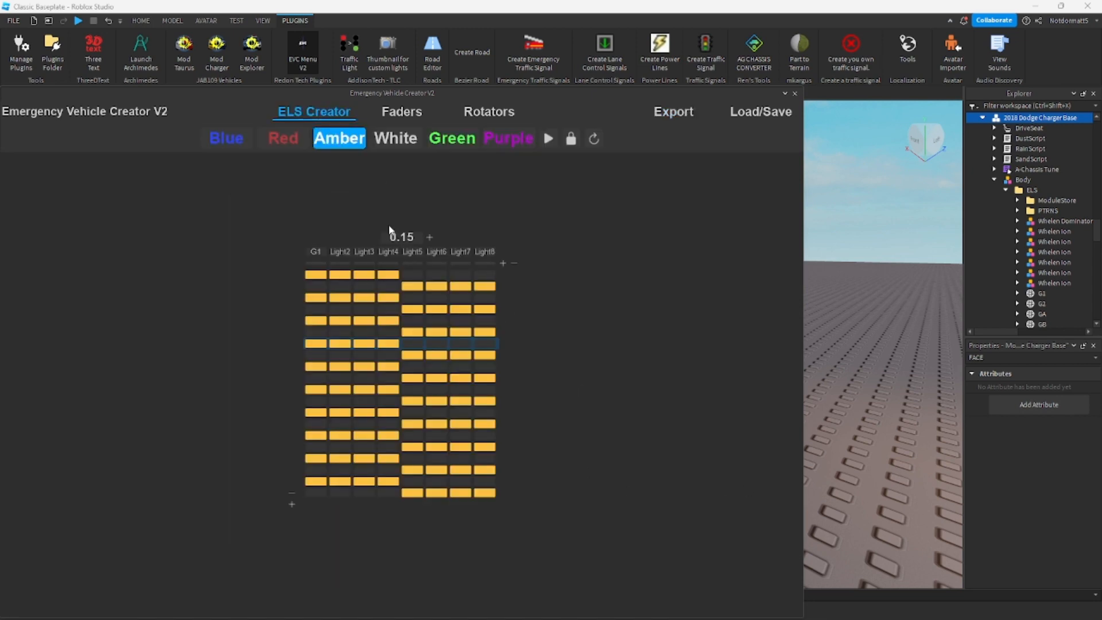
{"action": "left_click", "coordinate": [321, 248]}
{"action": "scroll", "coordinate": [1042, 299], "scroll_direction": "down", "scroll_amount": 5}
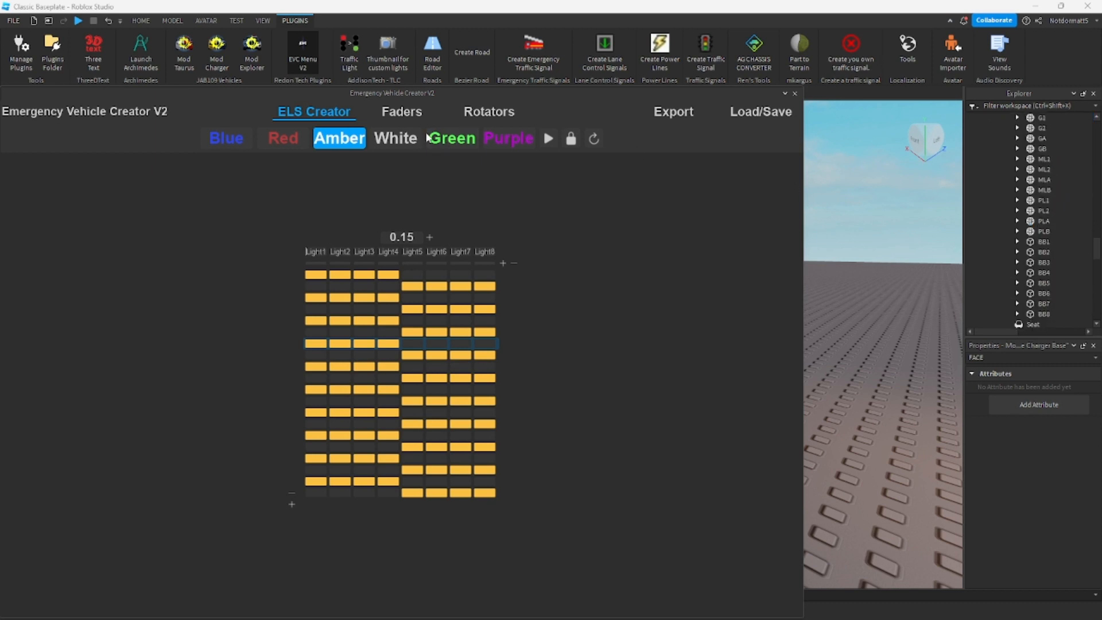
{"action": "type", "text": "BB1"}
{"action": "key", "text": "Return"}
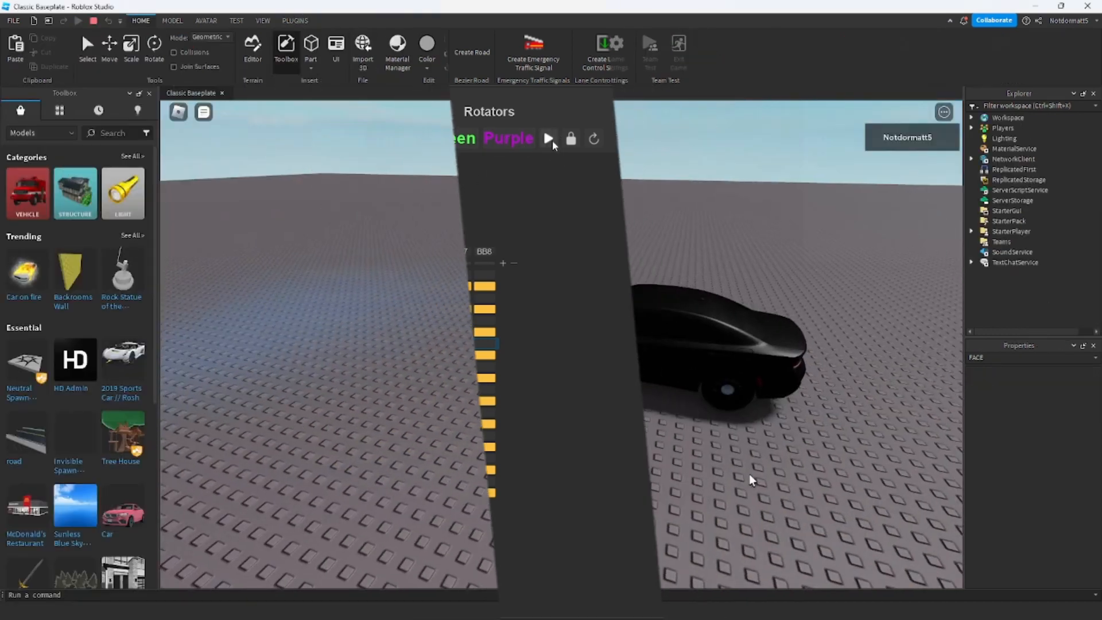